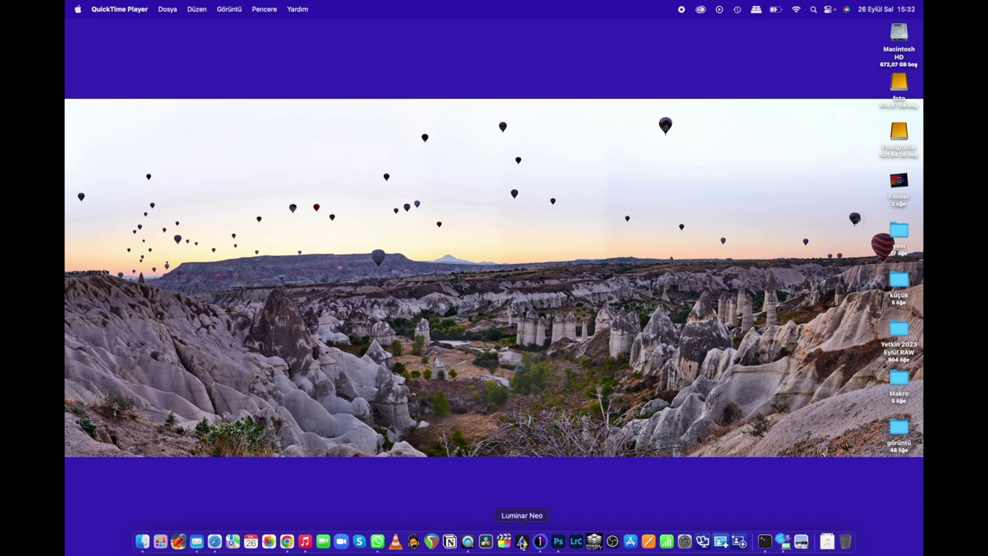
- Launch Luminar Neo and choose Create New Catalog in the catalog-not-found alert
left_click(521, 542)
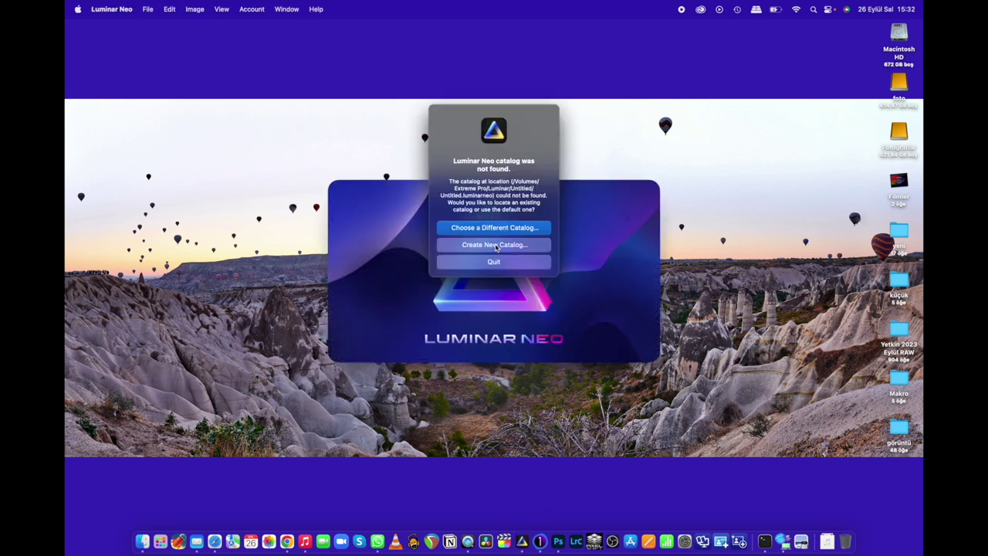
left_click(496, 246)
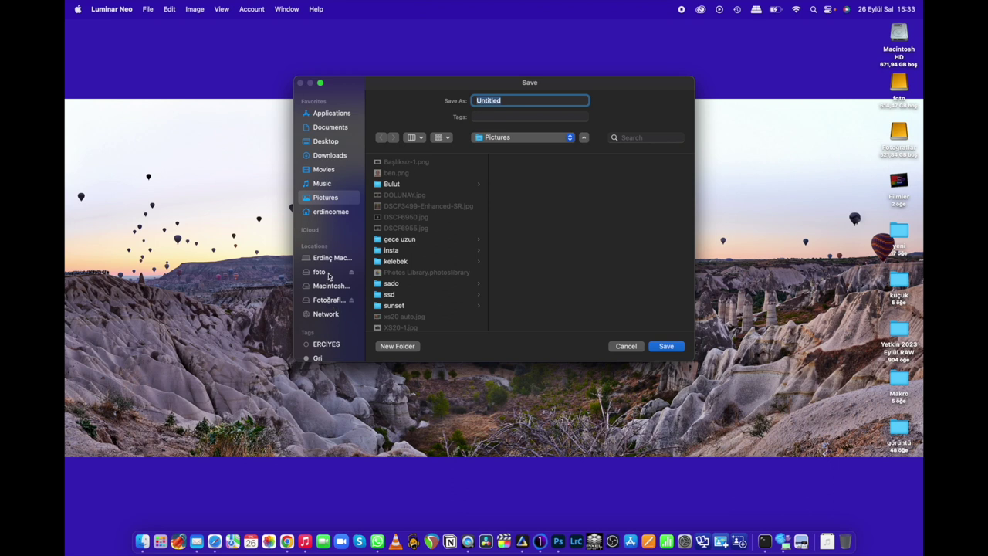
- Save the new Luminar Neo catalog in a new luminar1 folder on the foto drive
left_click(328, 273)
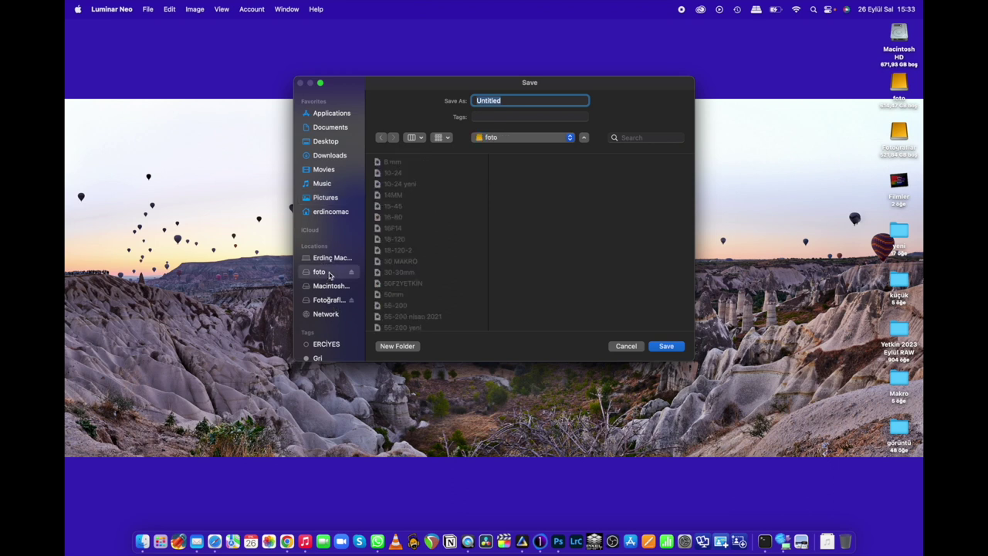
left_click(402, 346)
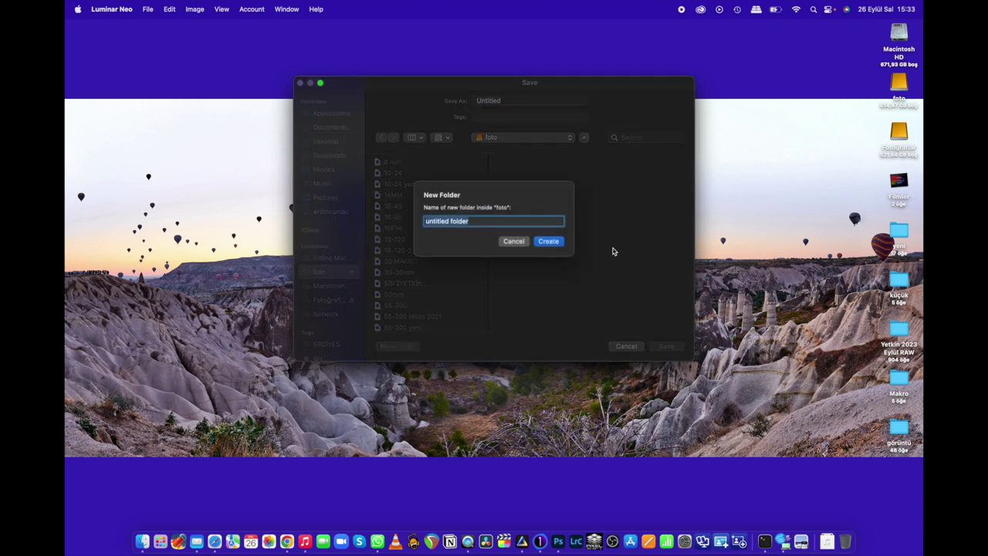
key("BackSpace")
type("r")
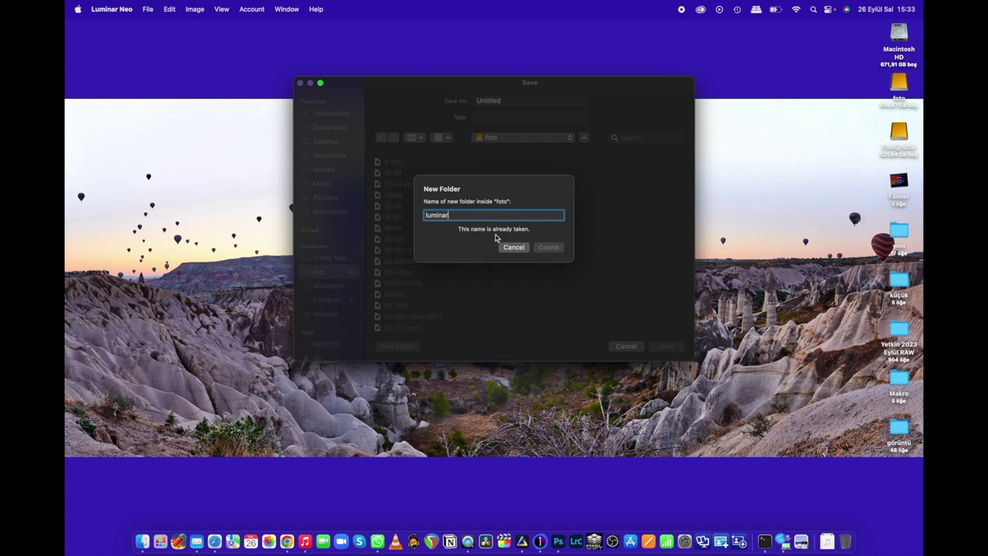
type("1")
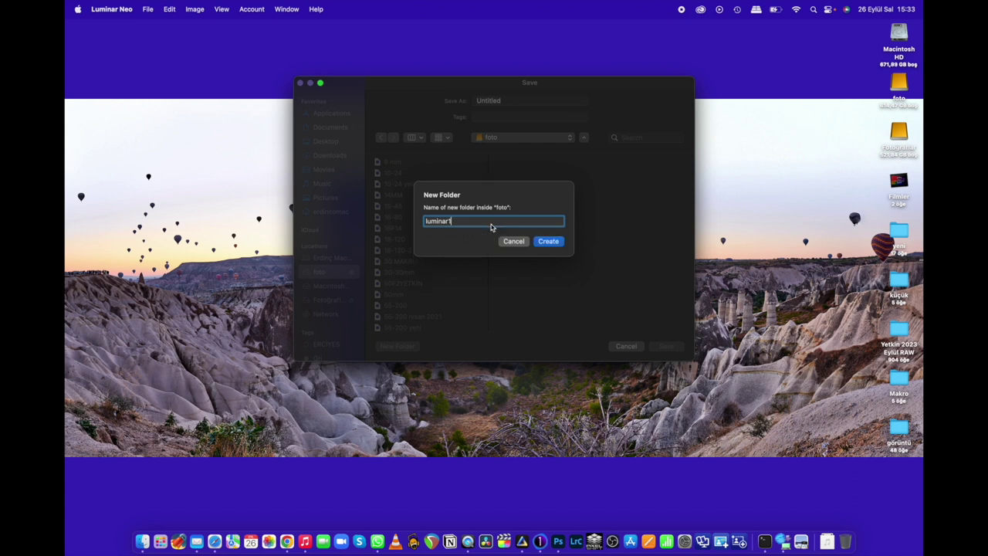
left_click(548, 247)
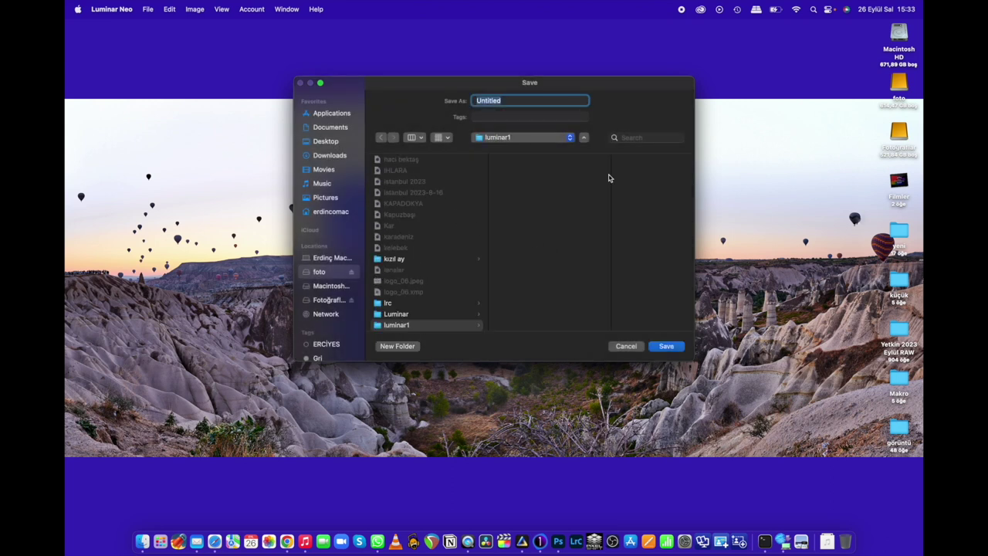
left_click(667, 347)
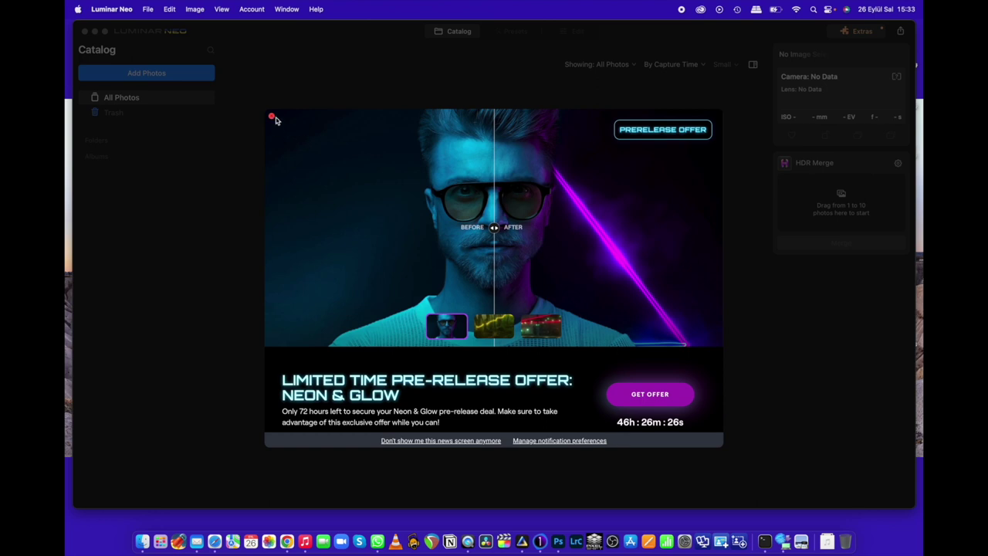
- Dismiss the pre-release offer popup and use the Folders + button to add photos
left_click(271, 117)
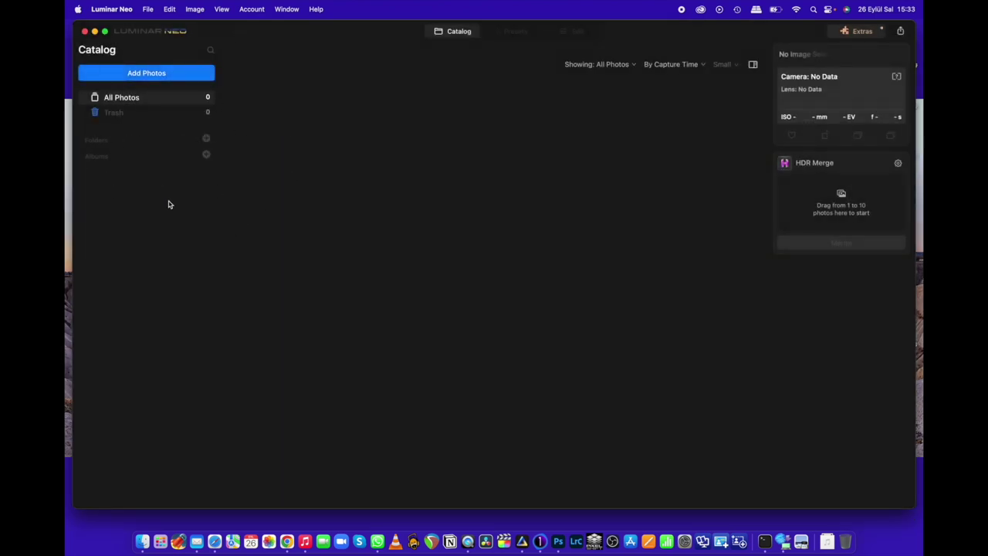
left_click(206, 140)
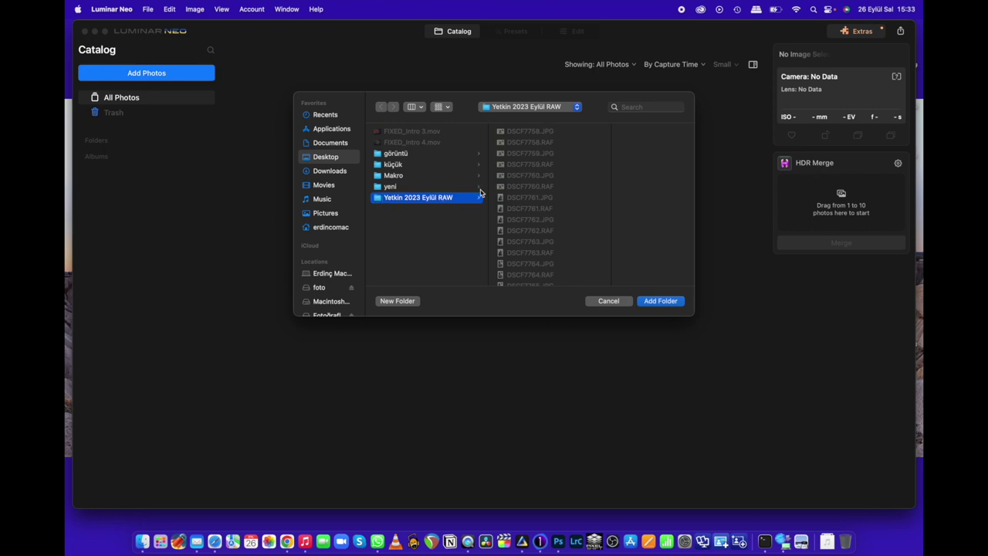
- Add the Yetkin 2023 Eylül RAW folder's 904 photos to the catalog, then close Luminar Neo
left_click(655, 302)
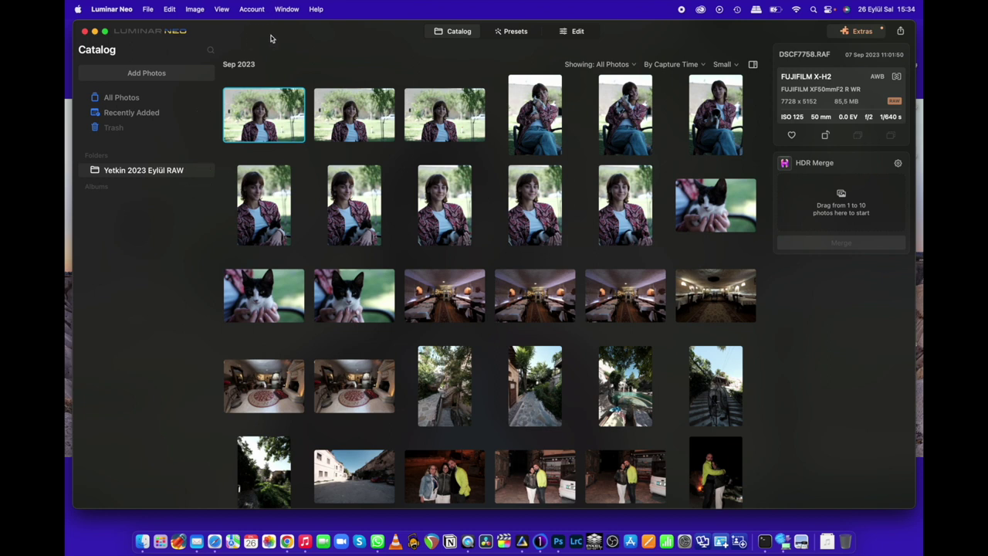
left_click(85, 31)
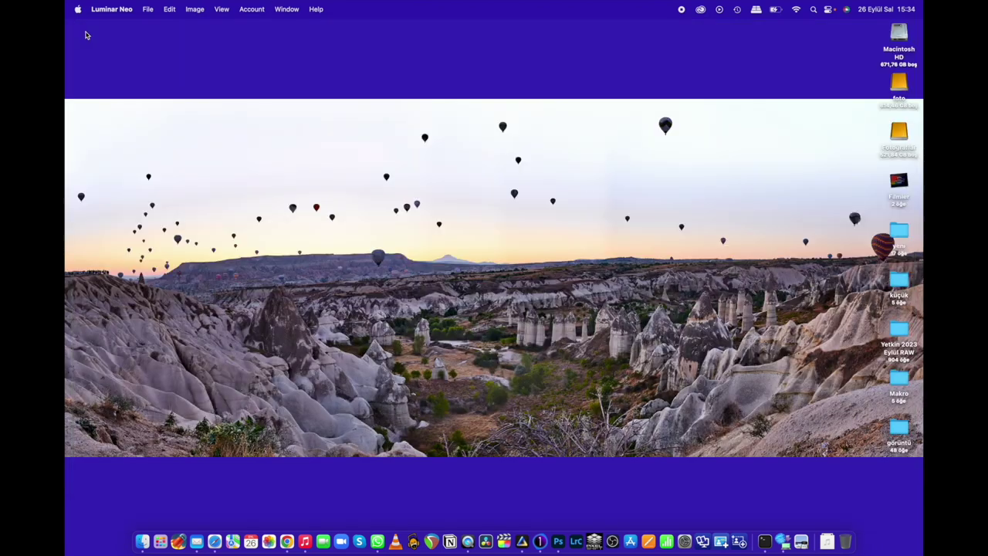
double_click(899, 82)
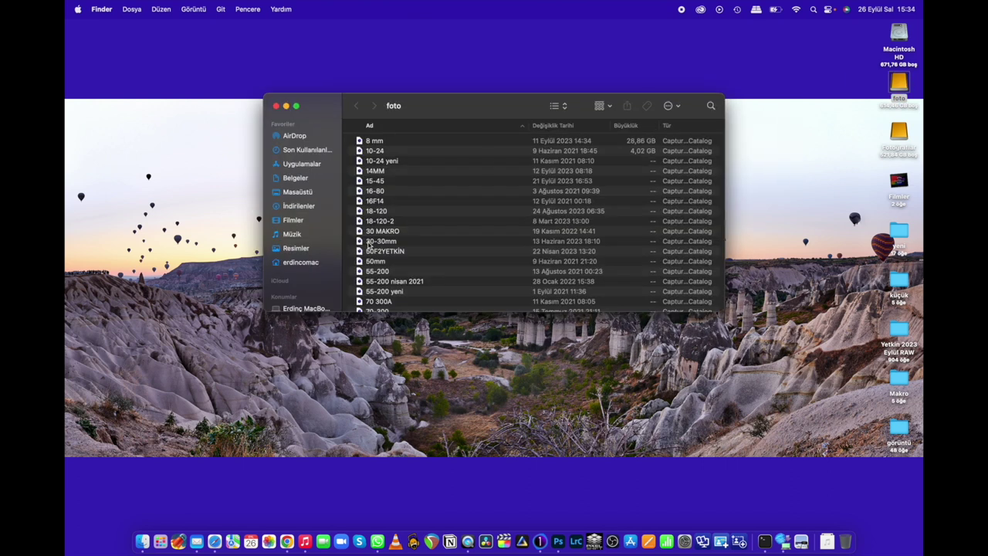
scroll(432, 204, "down", 2)
scroll(432, 205, "down", 10)
scroll(432, 207, "down", 10)
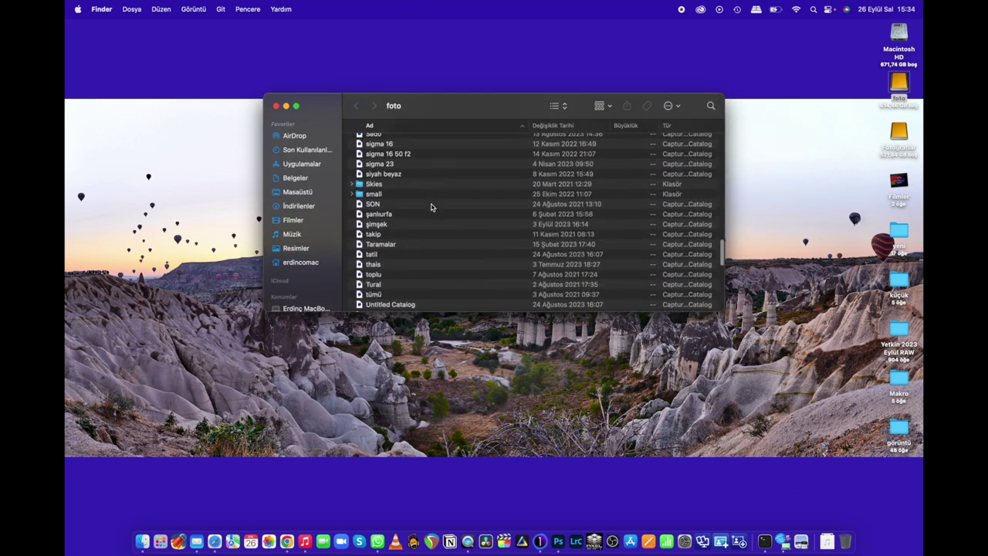
scroll(431, 207, "up", 10)
scroll(432, 207, "up", 10)
scroll(432, 207, "up", 10)
scroll(431, 207, "up", 5)
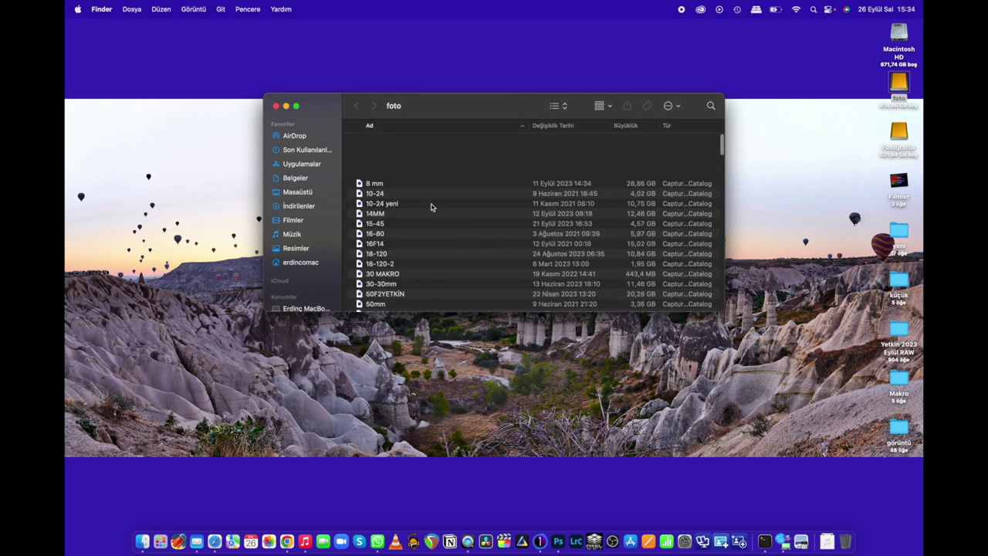
left_click_drag(264, 108, 276, 108)
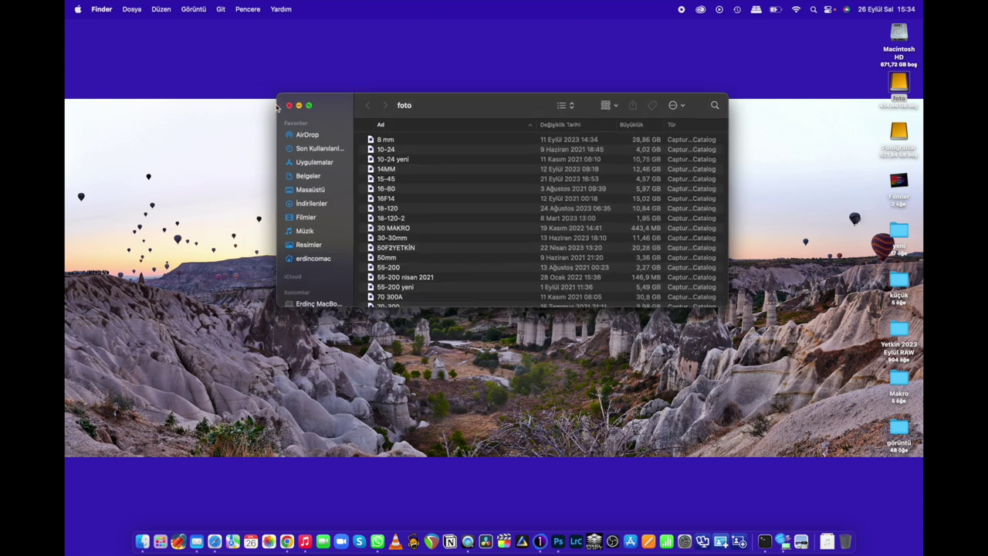
key("super+w")
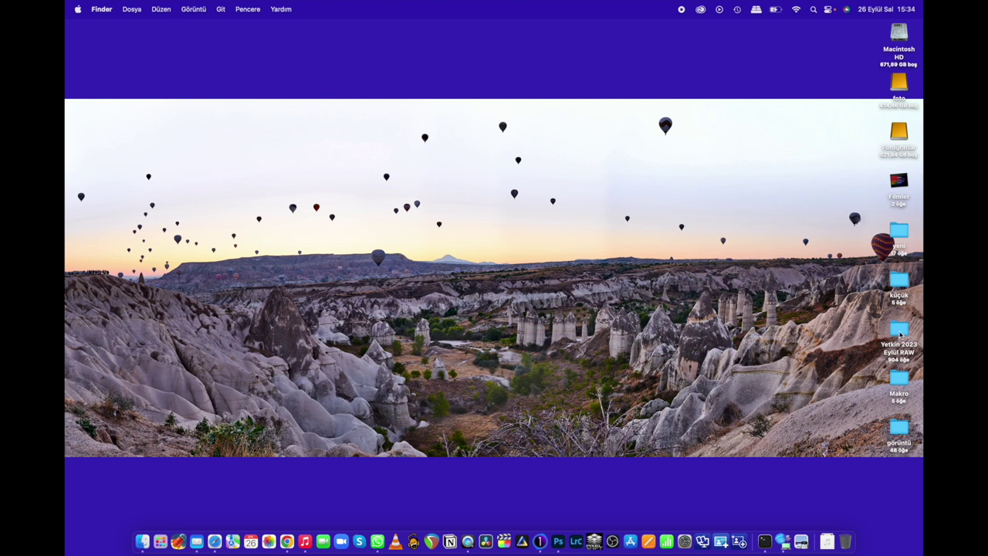
- Select the foto drive and launch Lightroom Classic on its Makro catalog
left_click(900, 85)
left_click(575, 543)
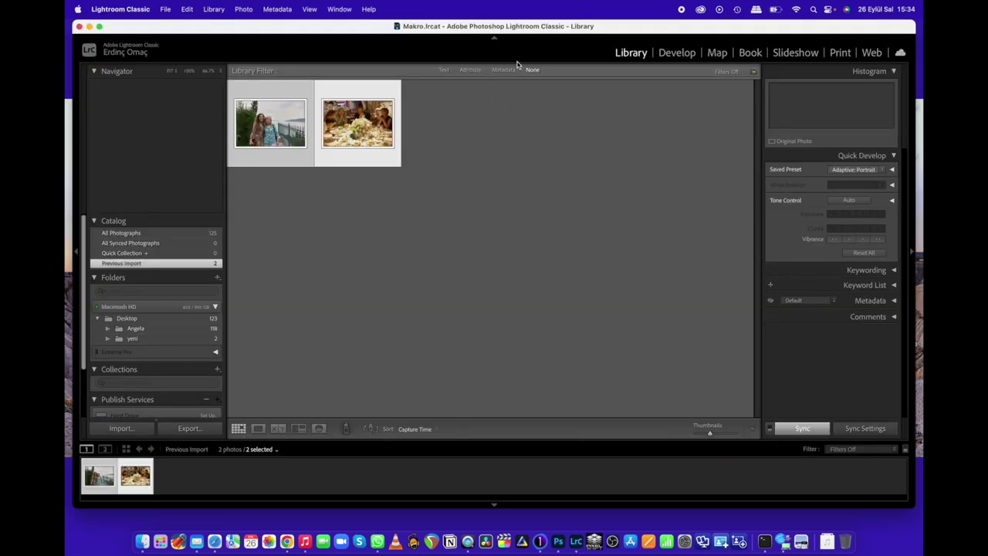
- Create an empty Lightroom Classic catalog named geçici, stored on the foto drive
left_click(165, 9)
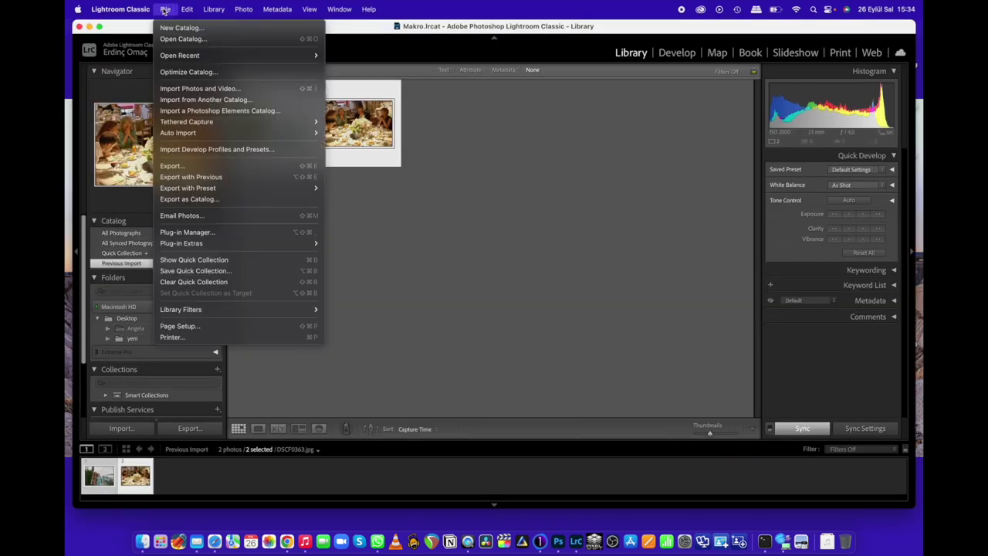
left_click(172, 27)
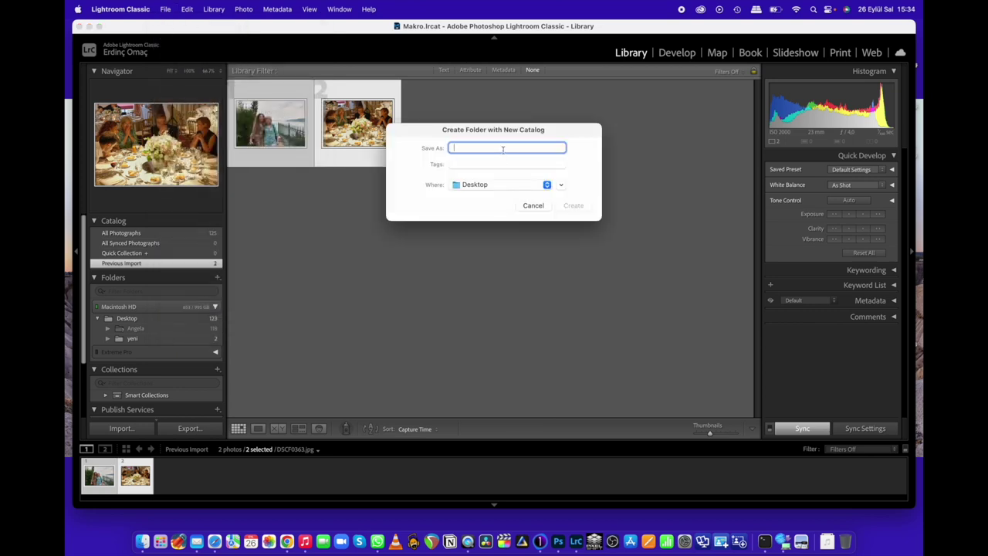
type("geçici")
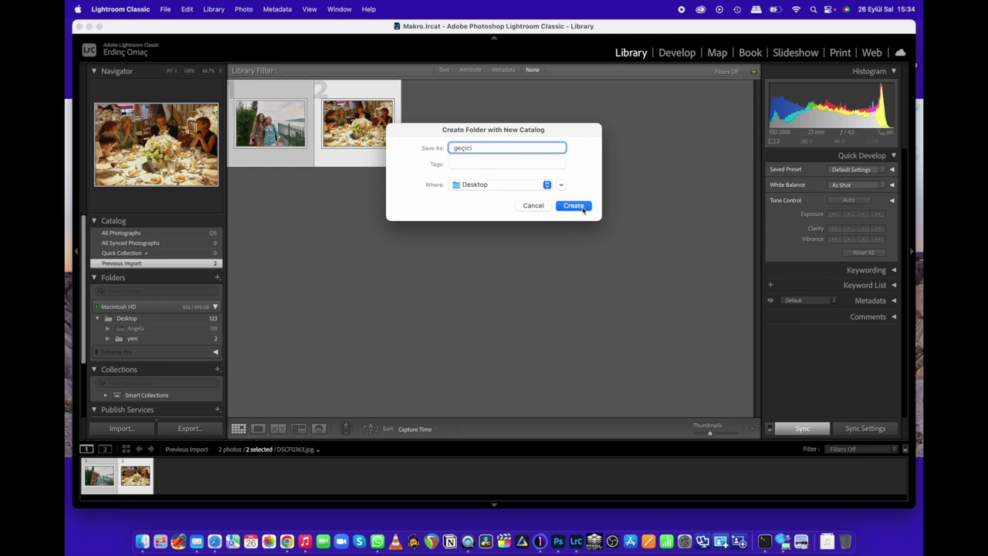
left_click(547, 185)
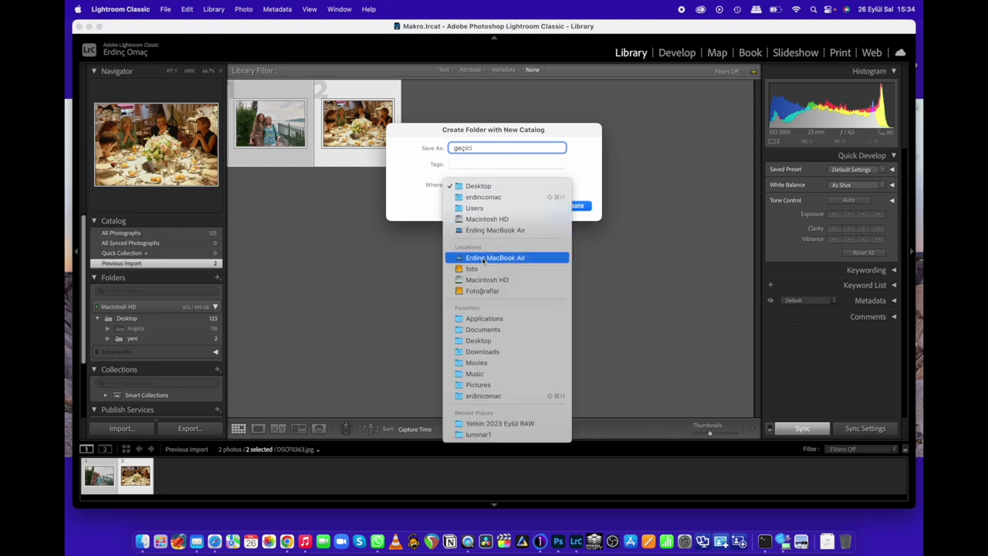
left_click(478, 270)
left_click(574, 206)
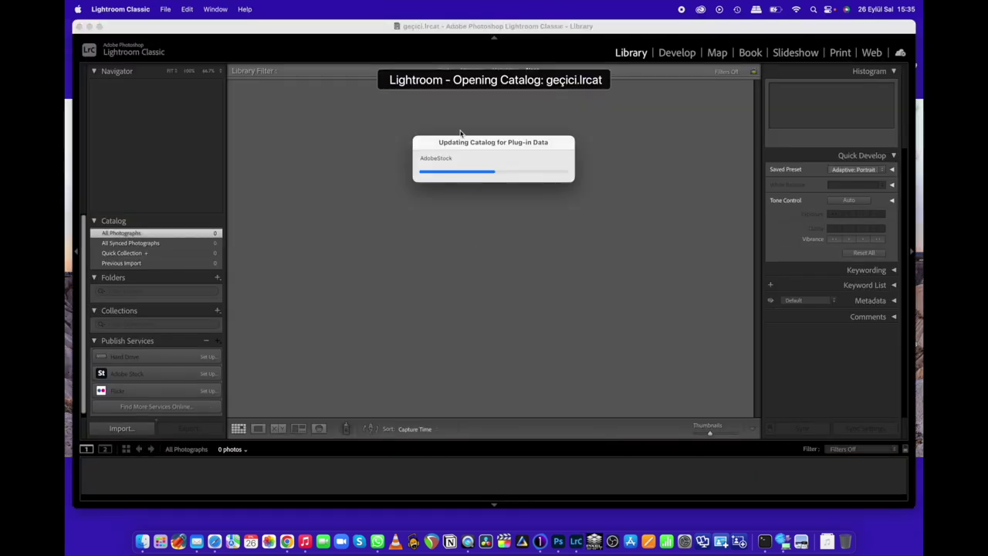
- Choose Desktop > Yetkin 2023 Eylül RAW as the import source, Add mode, all 452 photos checked
left_click(165, 10)
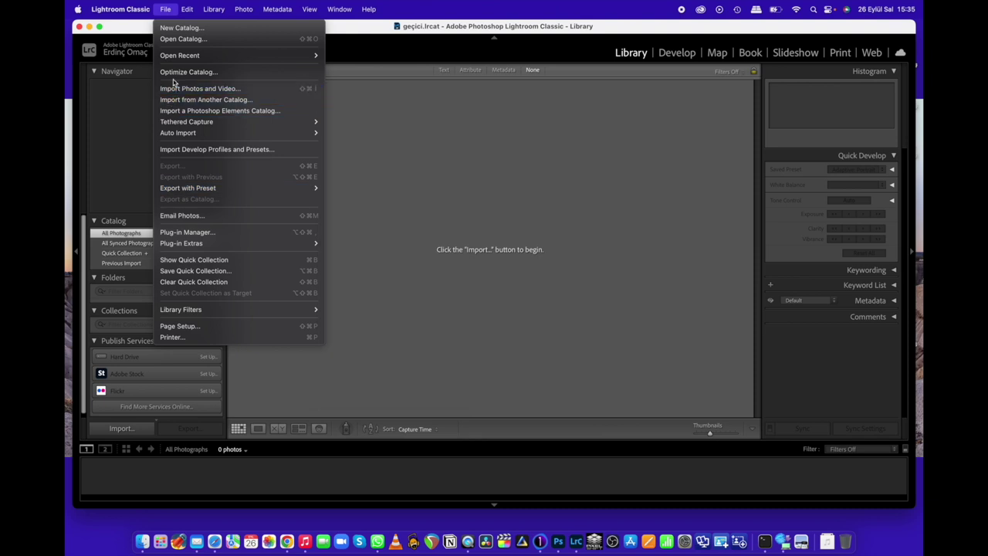
left_click(175, 89)
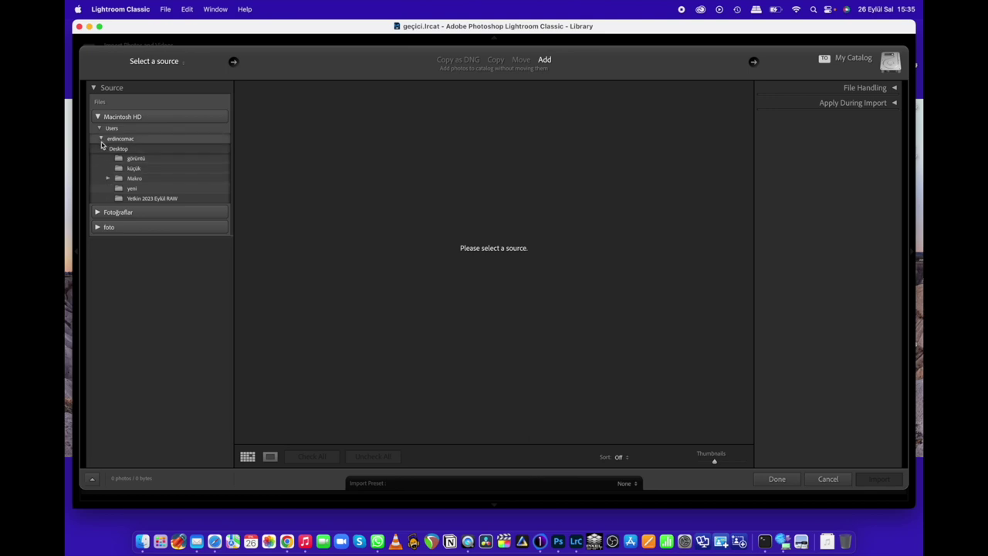
left_click(131, 199)
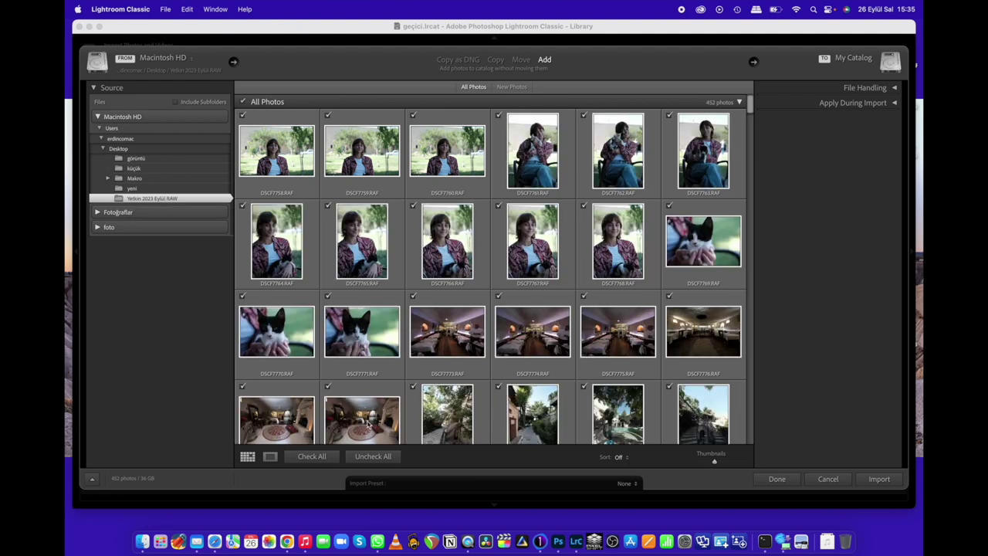
left_click(98, 213)
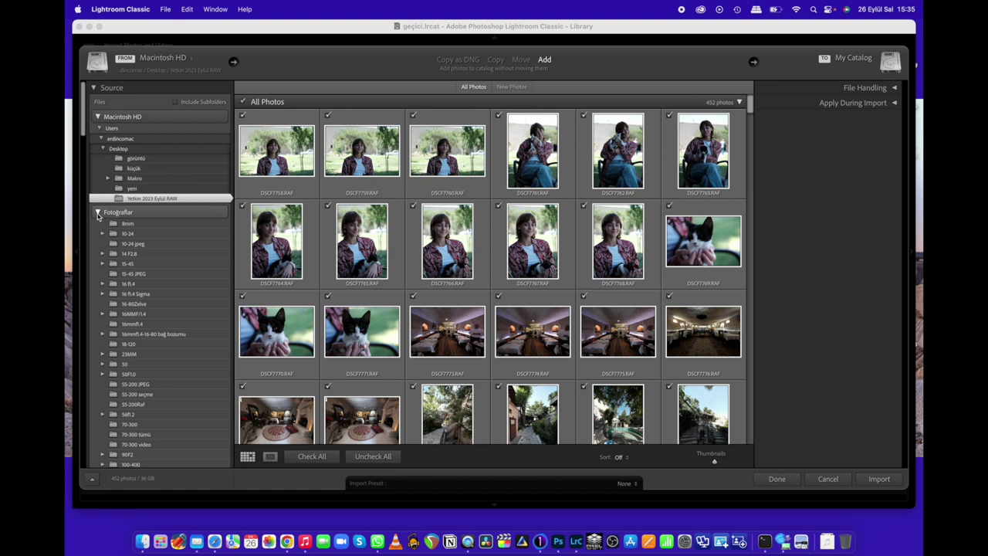
left_click(98, 213)
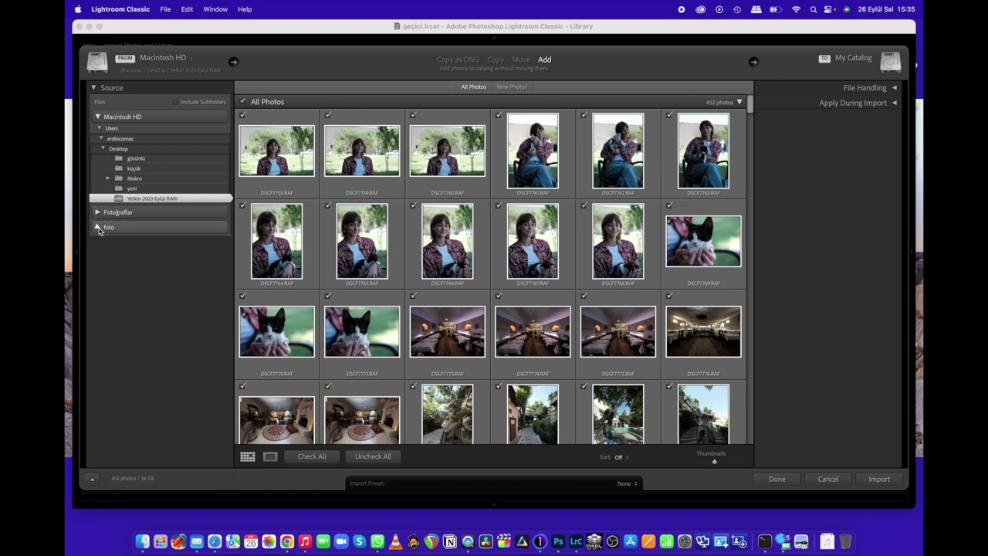
left_click(99, 228)
left_click(98, 229)
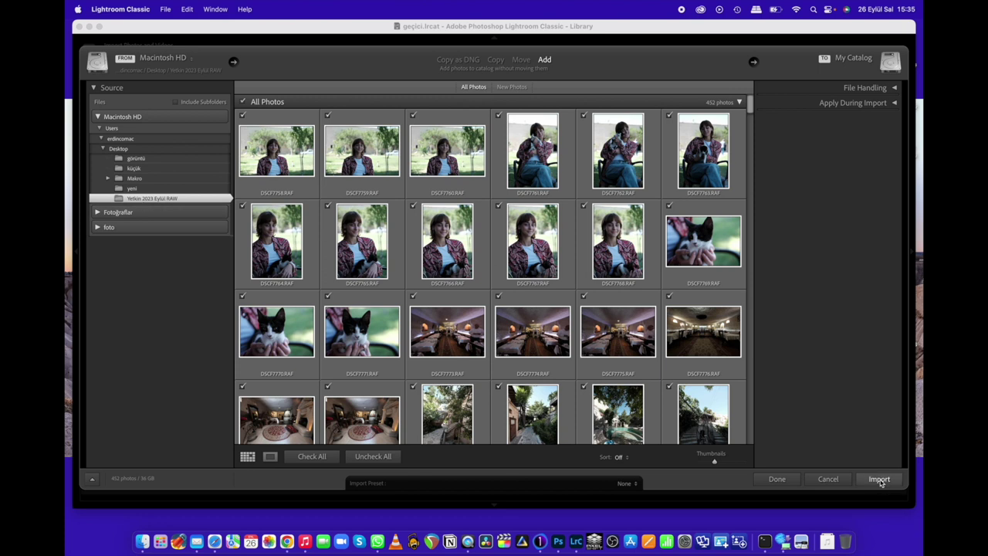
- Import the 452 RAW photos and scroll the Current Import grid while they load
left_click(880, 480)
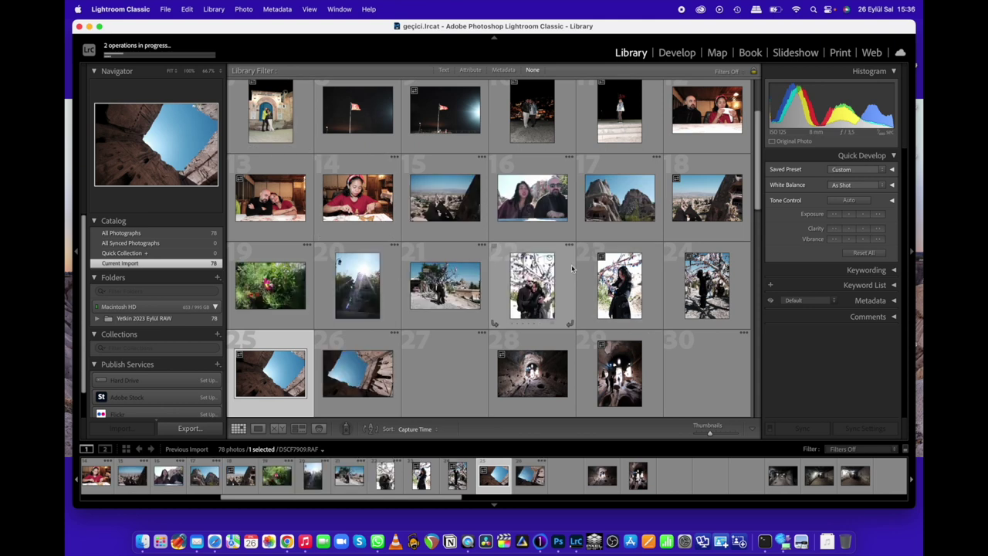
scroll(508, 311, "down", 5)
scroll(508, 311, "down", 5)
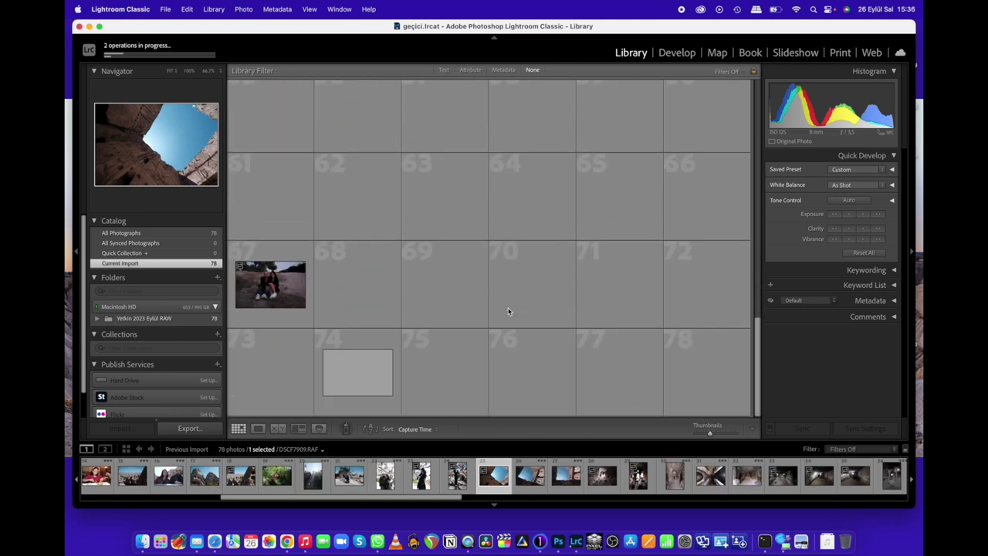
scroll(508, 311, "up", 12)
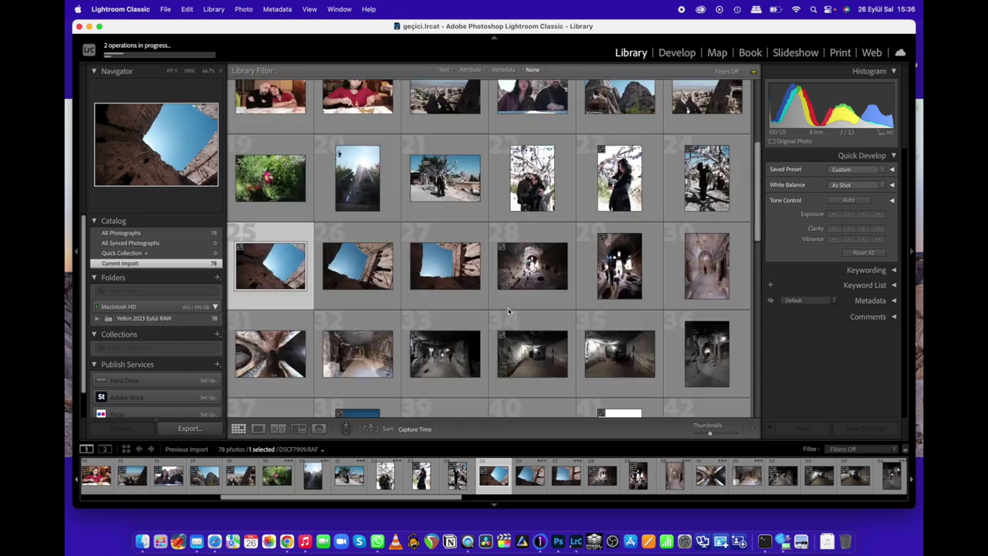
scroll(530, 316, "down", 3)
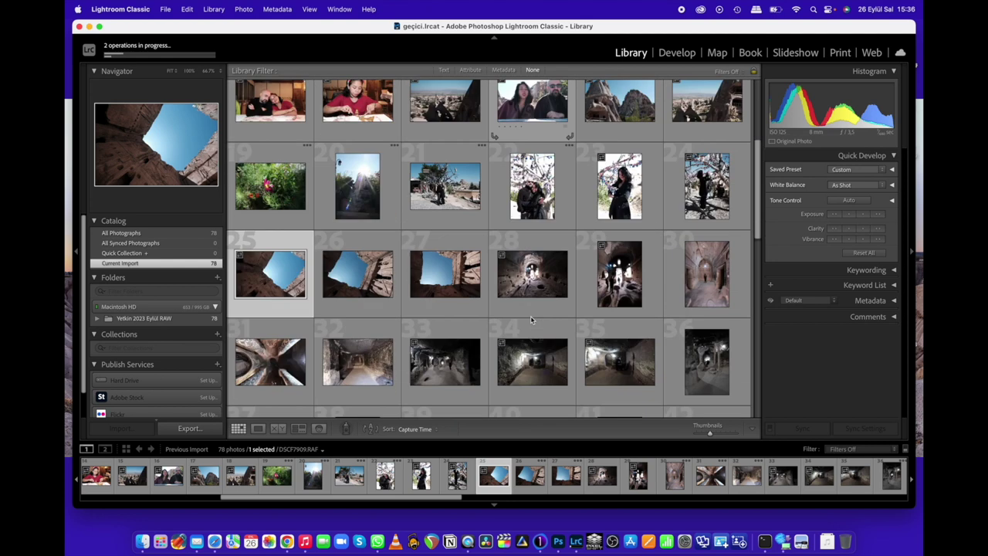
scroll(530, 317, "down", 10)
scroll(530, 316, "up", 1)
scroll(530, 316, "up", 15)
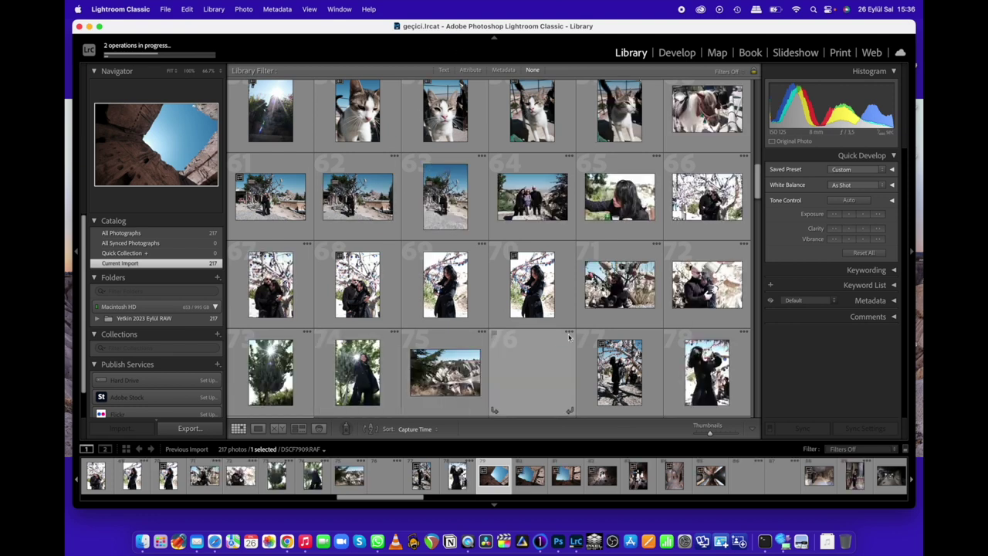
scroll(568, 338, "down", 10)
scroll(568, 338, "down", 10)
scroll(568, 337, "down", 5)
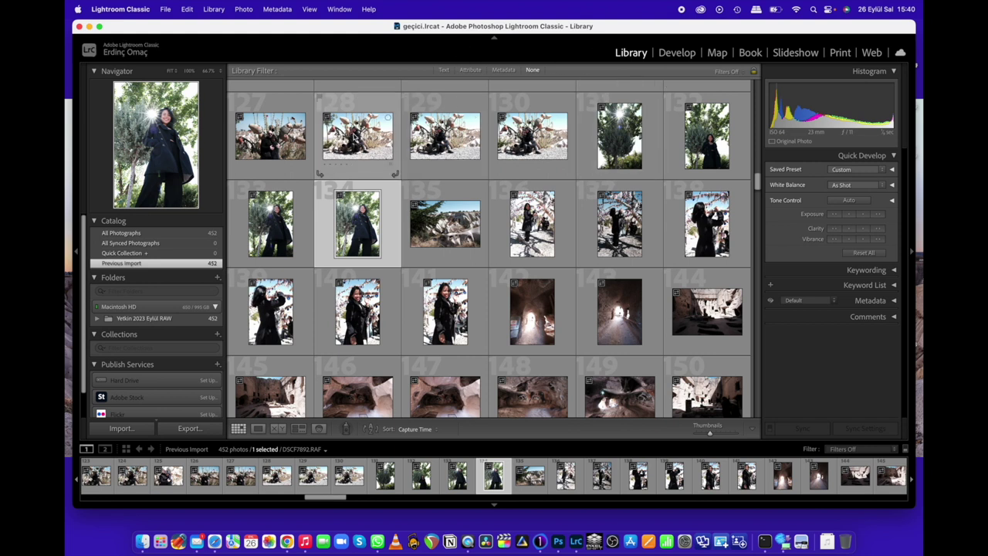
- Preview photos 127 to 129 one by one using thumbnail clicks and arrow keys
left_click(262, 128)
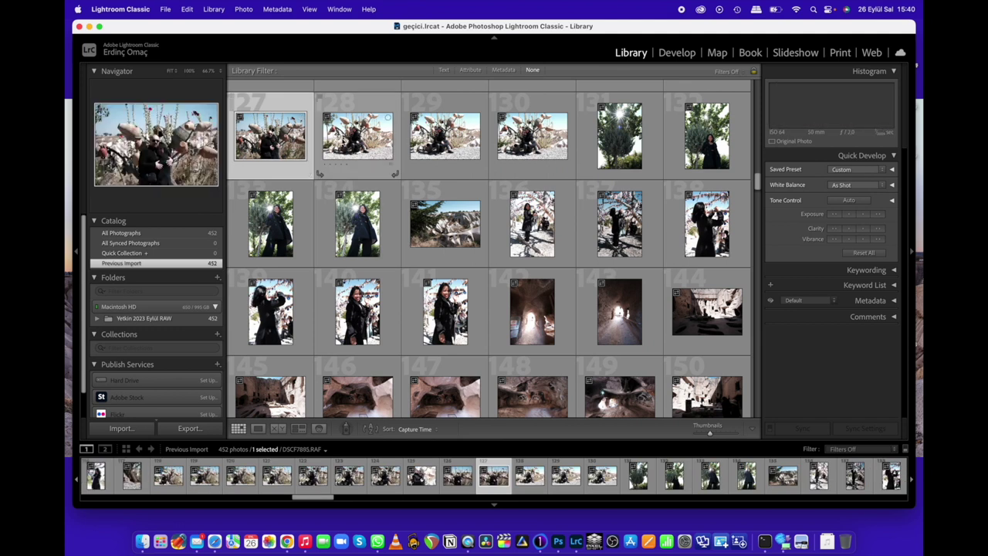
left_click(343, 136)
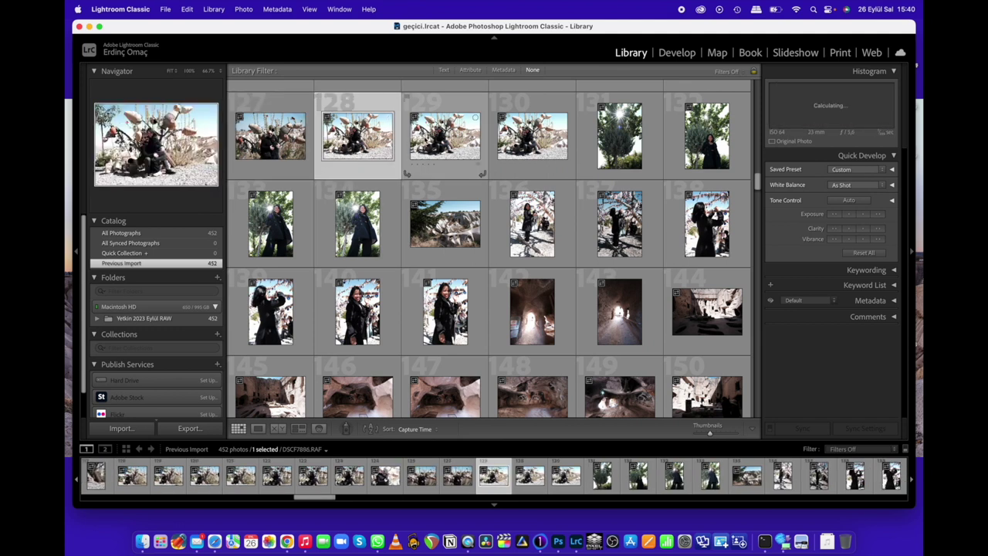
left_click(426, 138)
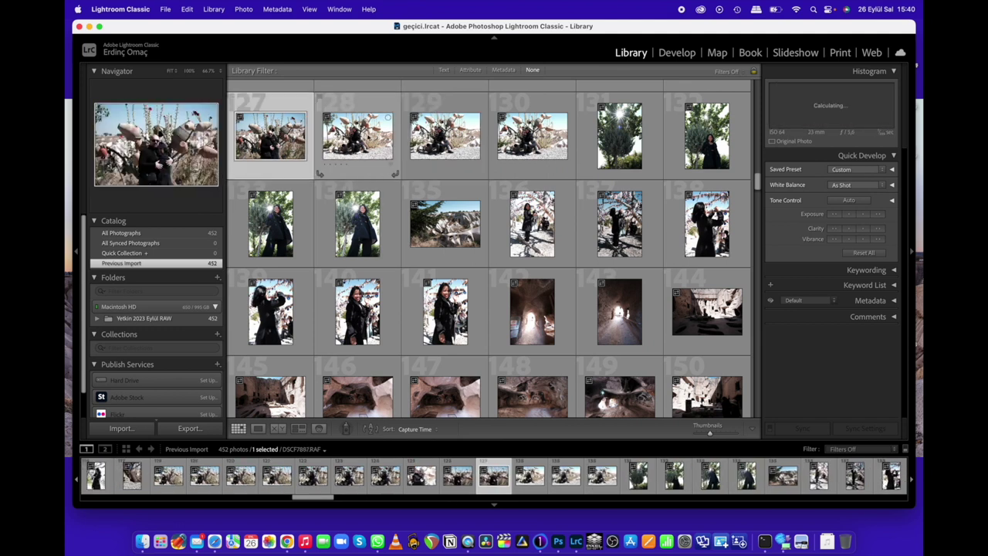
left_click(363, 135)
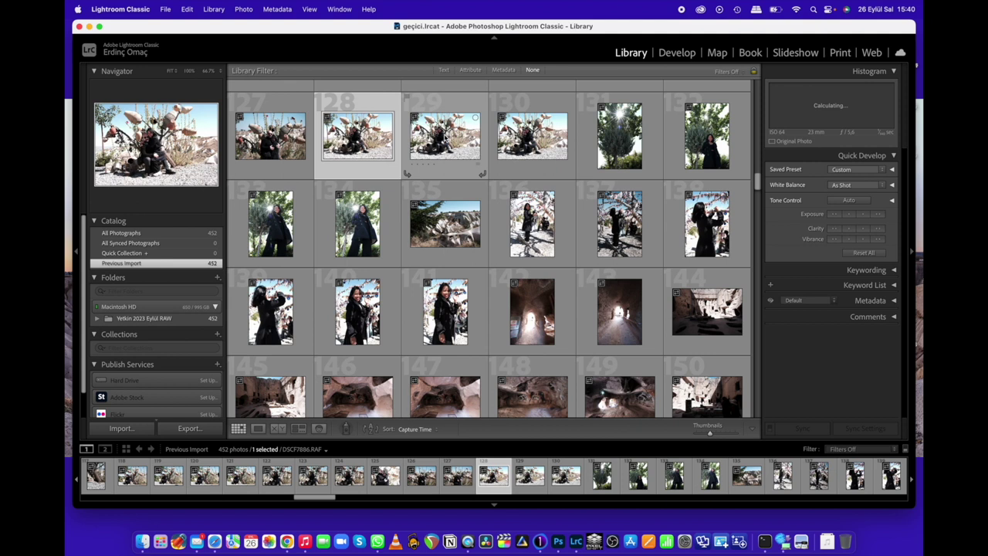
key("Right")
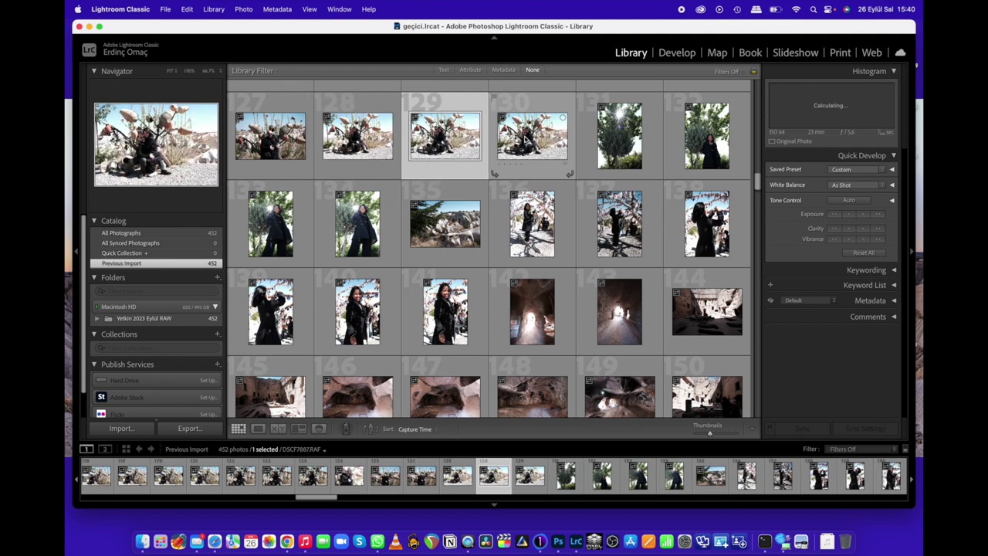
key("Right")
key("Right")
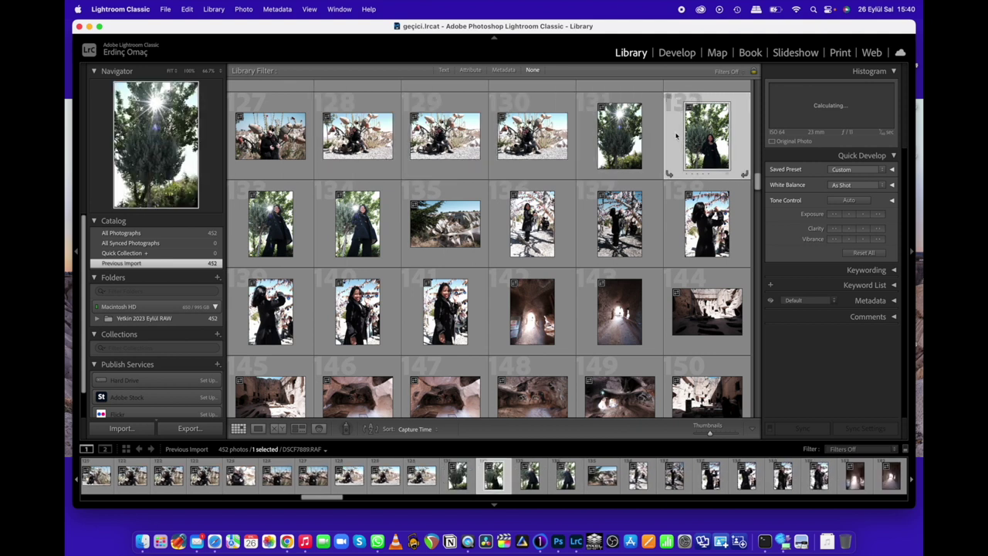
left_click(278, 133)
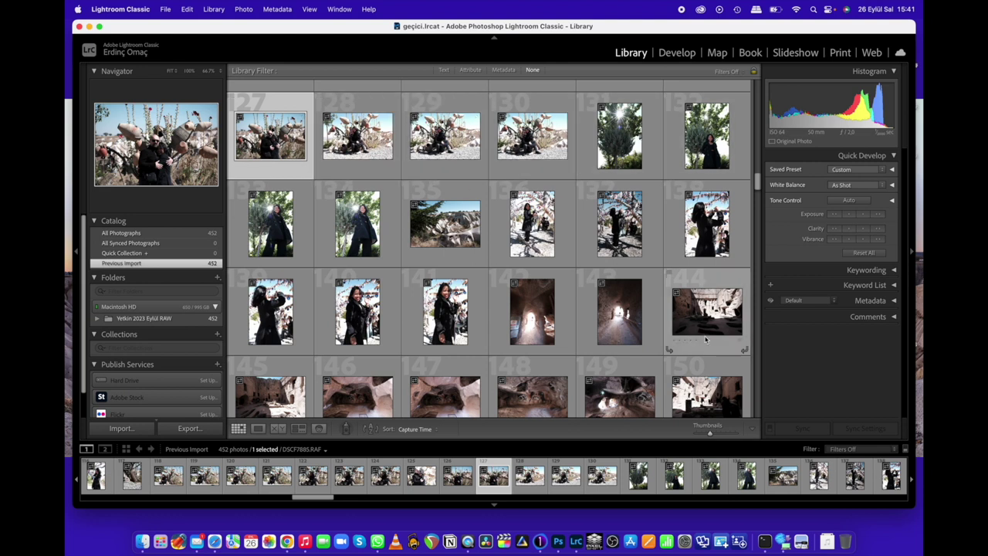
- Scroll back up through the Library grid of imported photos
scroll(679, 323, "down", 3)
scroll(679, 322, "up", 1)
scroll(680, 322, "up", 4)
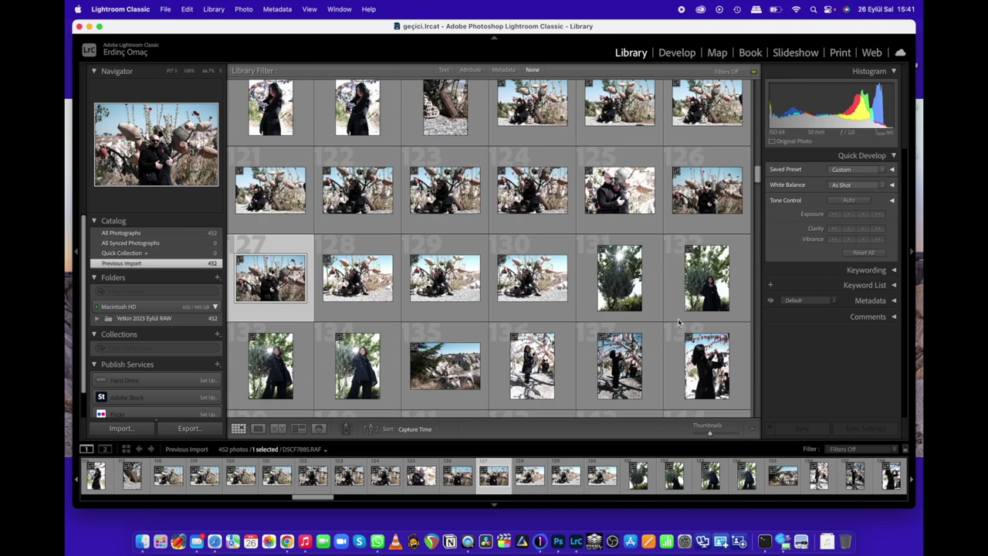
scroll(678, 322, "up", 3)
scroll(677, 322, "up", 4)
scroll(677, 322, "up", 4)
scroll(678, 322, "up", 3)
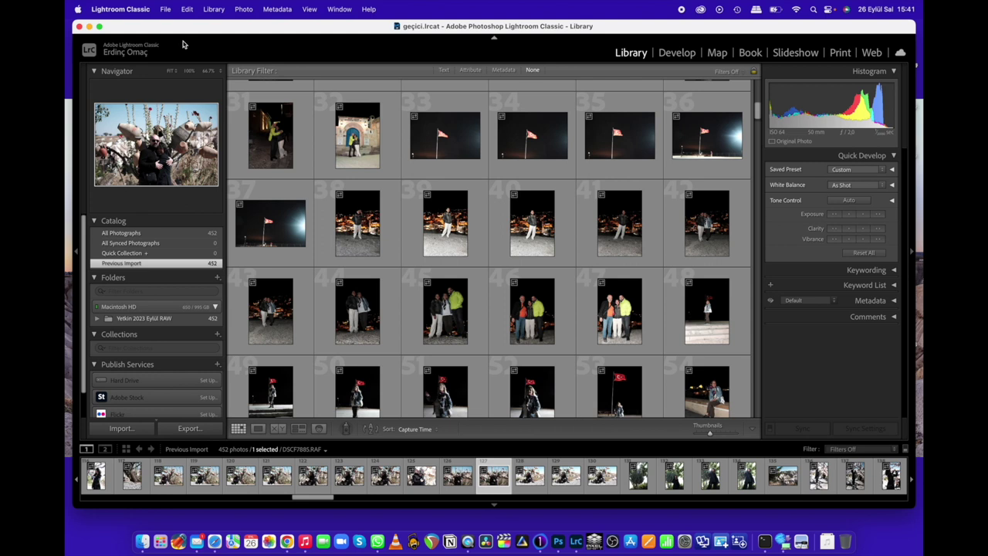
- Quit Lightroom Classic, confirming Yes, and launch Capture One to its Recents window
left_click(79, 27)
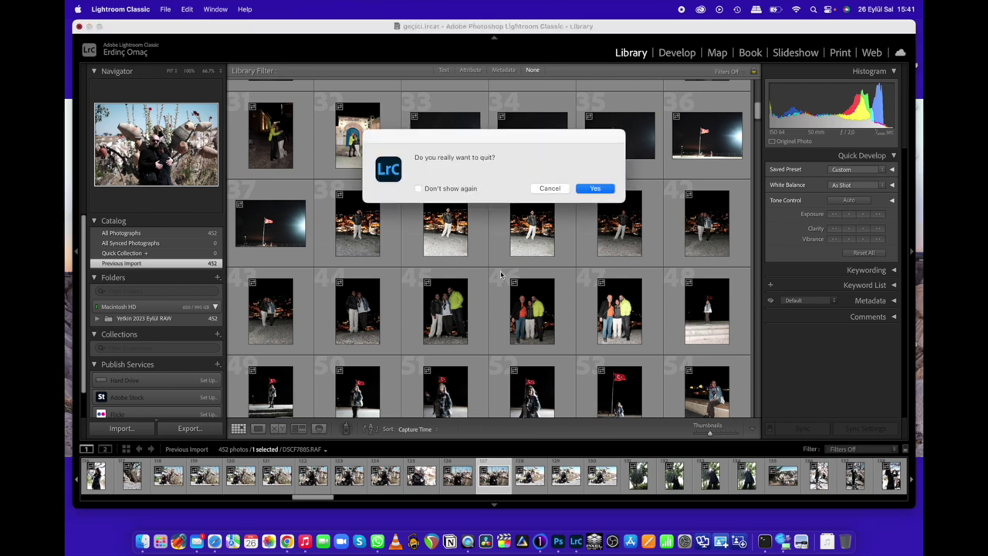
left_click(596, 188)
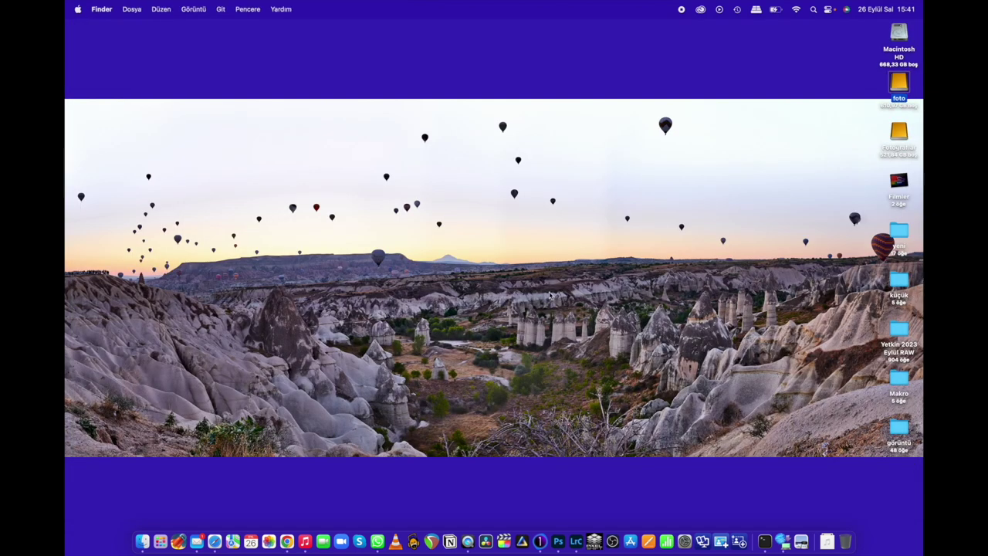
left_click(539, 541)
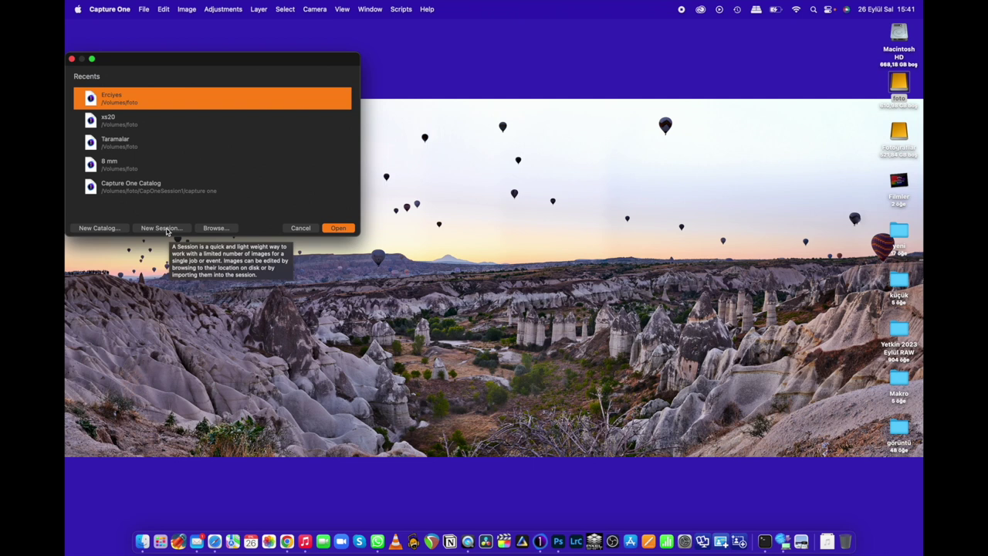
- Create and open a new empty catalog named geçici, stored on the foto drive
left_click(113, 229)
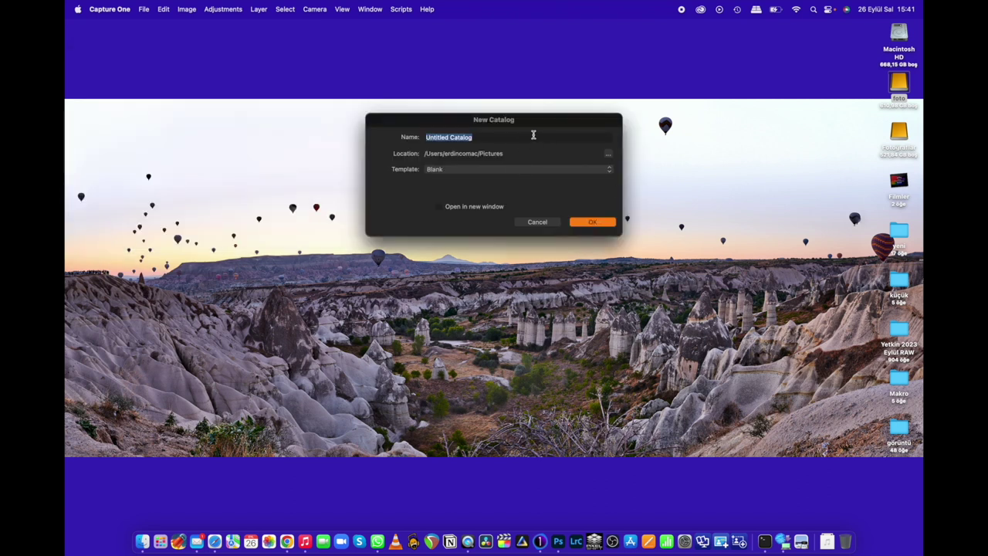
type("ci")
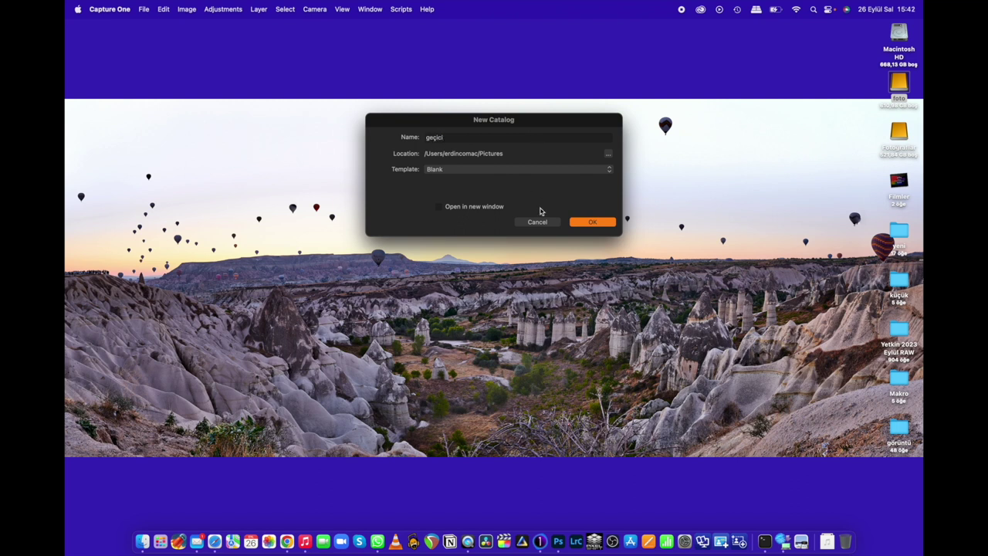
left_click(608, 155)
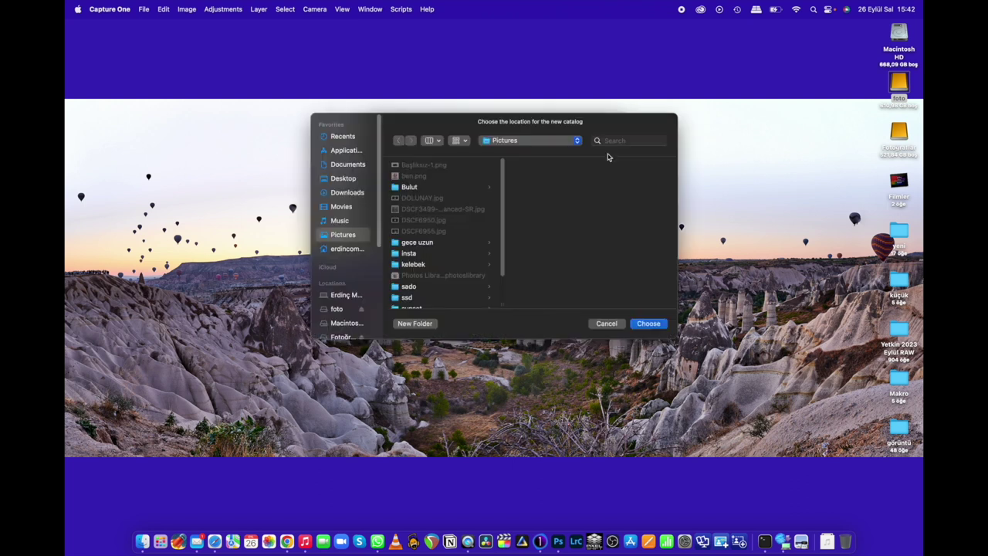
left_click(344, 309)
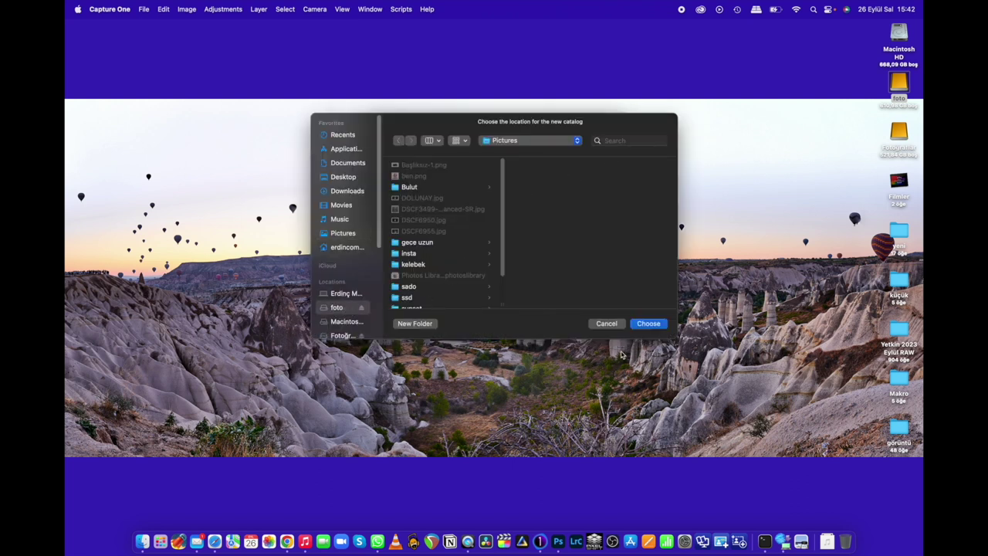
left_click(649, 325)
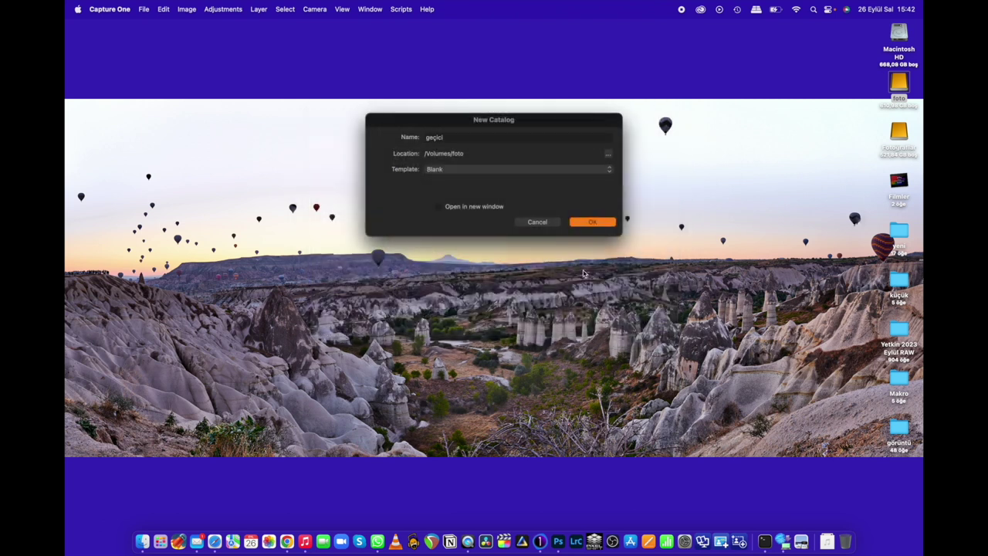
left_click(593, 222)
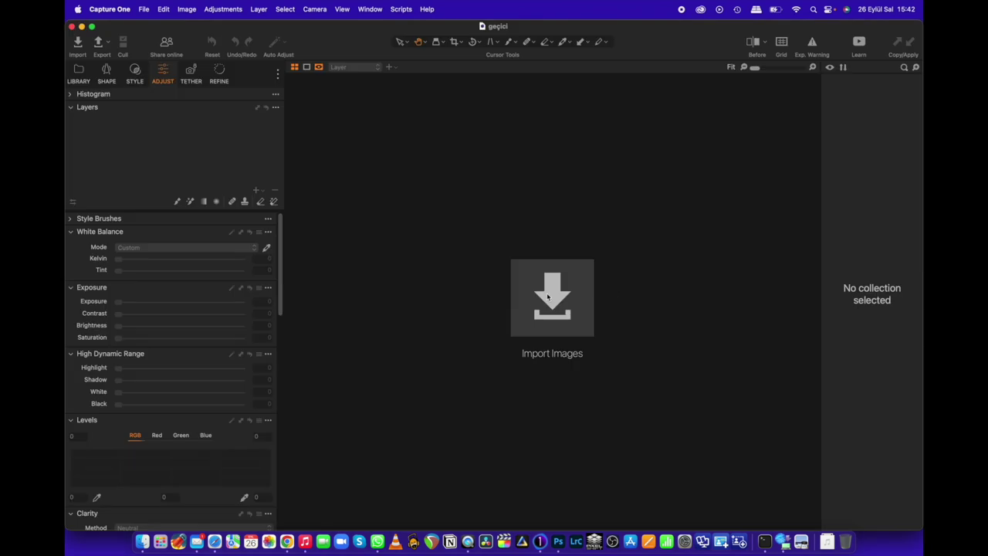
- Set the Desktop folder 'Yetkin 2023 Eylül RAW' as import source and review its 904 images
left_click(547, 297)
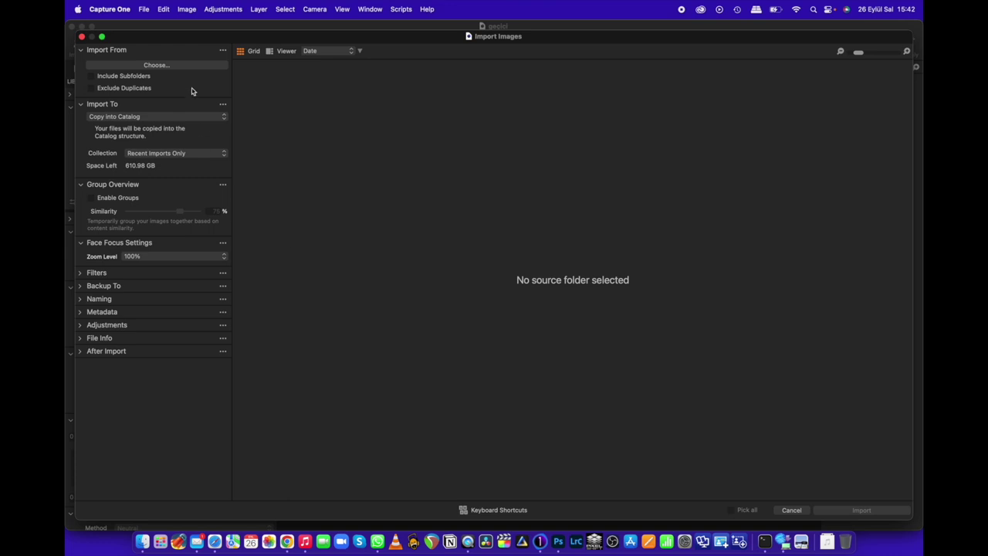
left_click(175, 67)
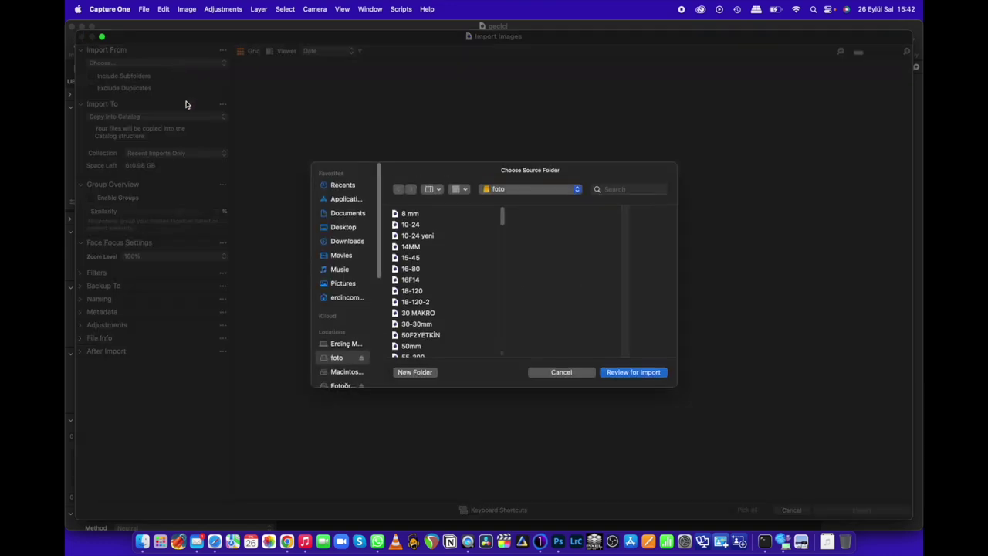
scroll(353, 320, "down", 3)
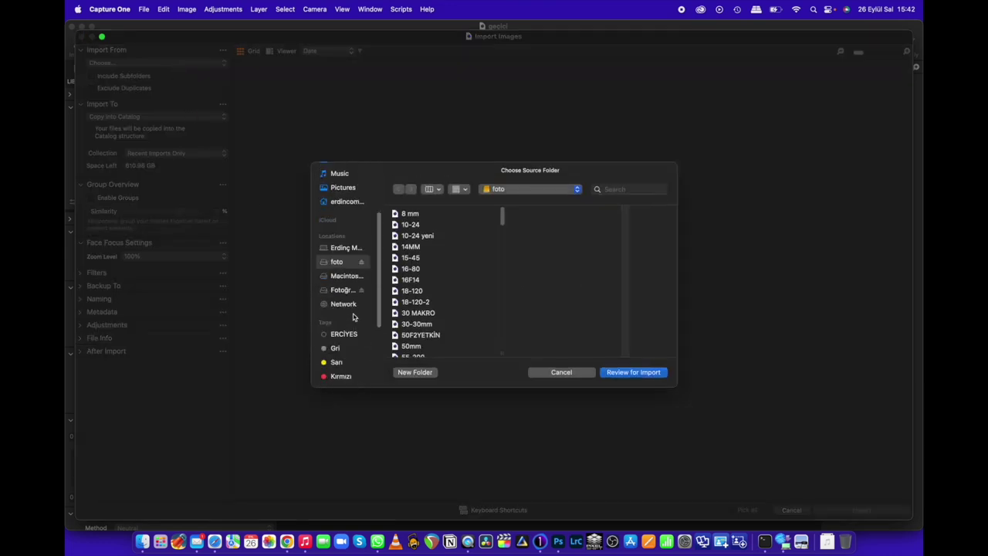
scroll(352, 312, "up", 3)
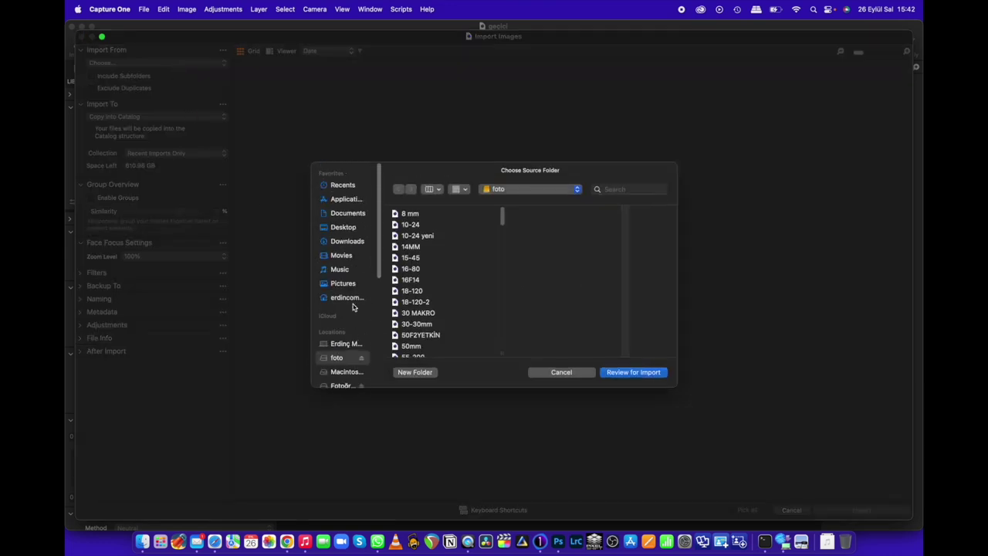
left_click(341, 229)
left_click(411, 281)
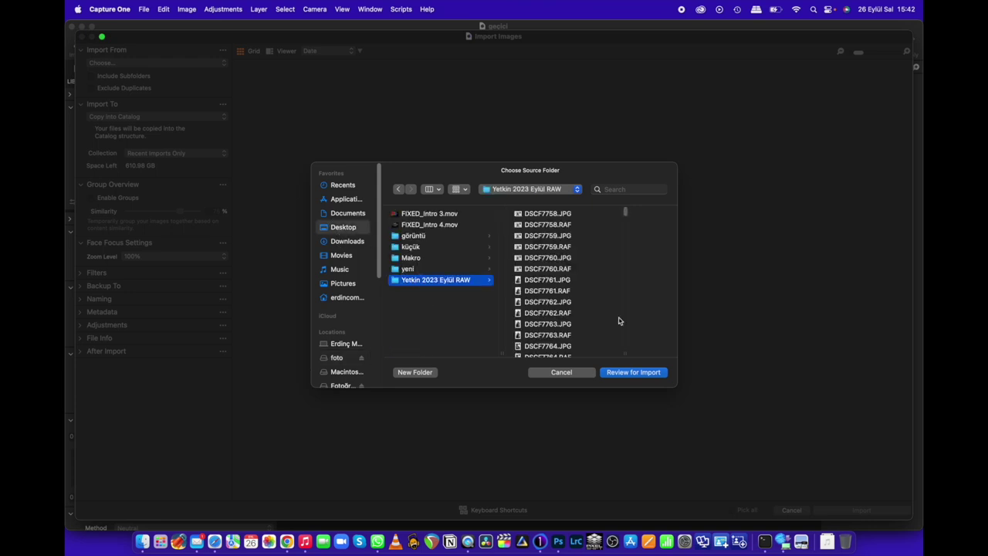
left_click(634, 372)
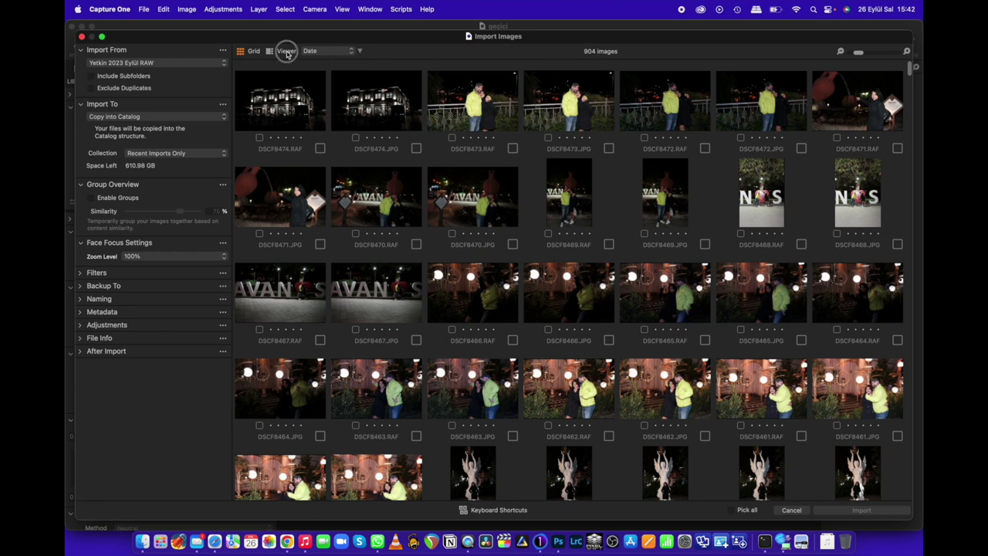
left_click(286, 51)
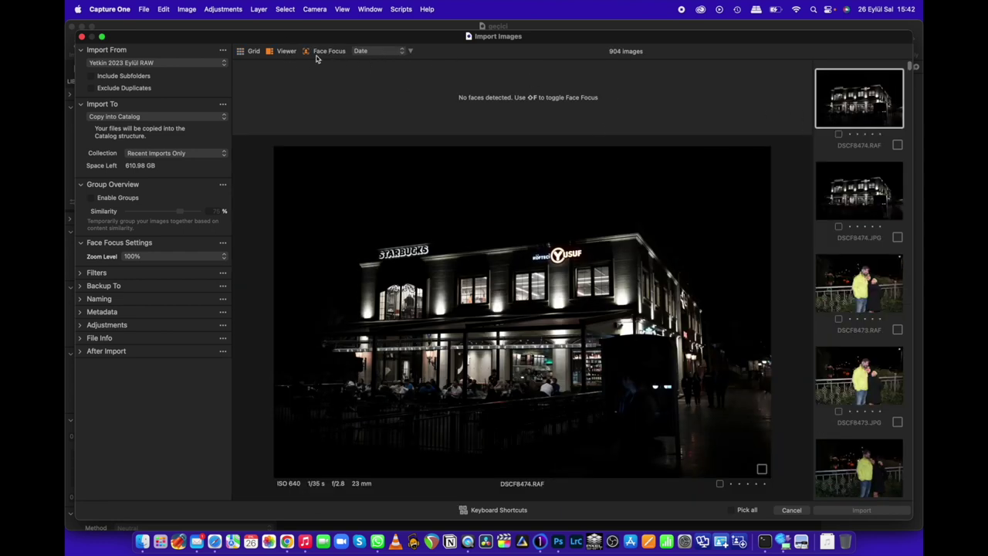
left_click(242, 51)
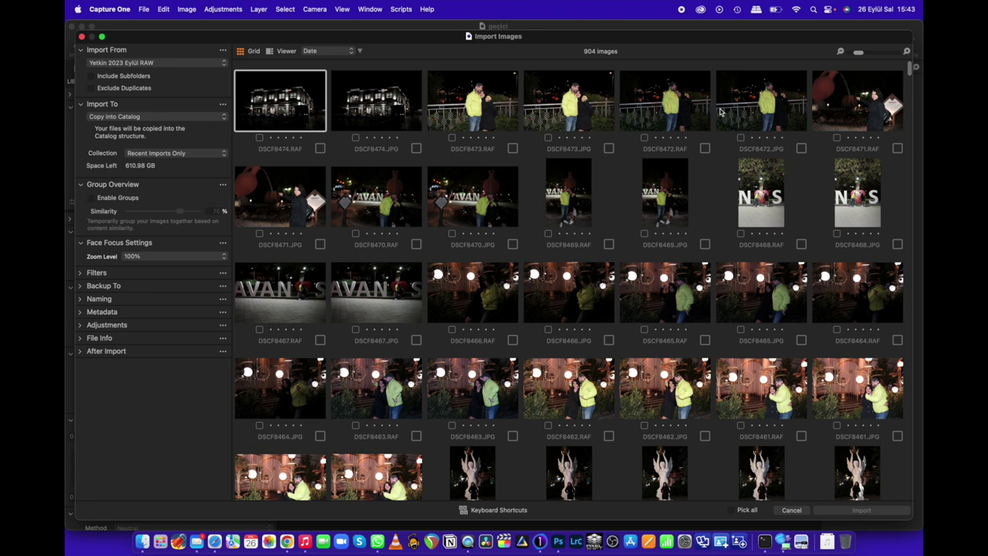
- Group similar photos and filter the import preview to RAW and RAW (DR50) files
left_click(94, 199)
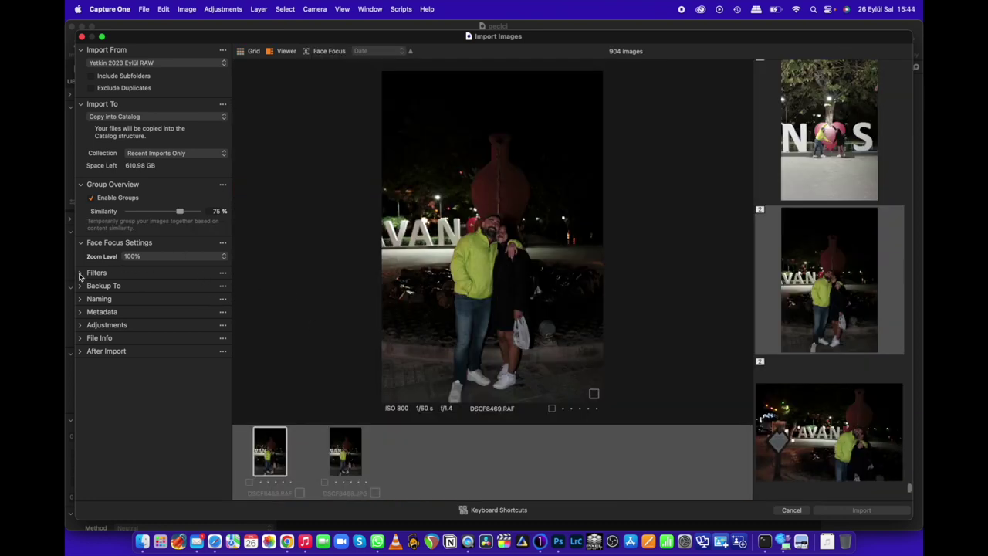
left_click(80, 274)
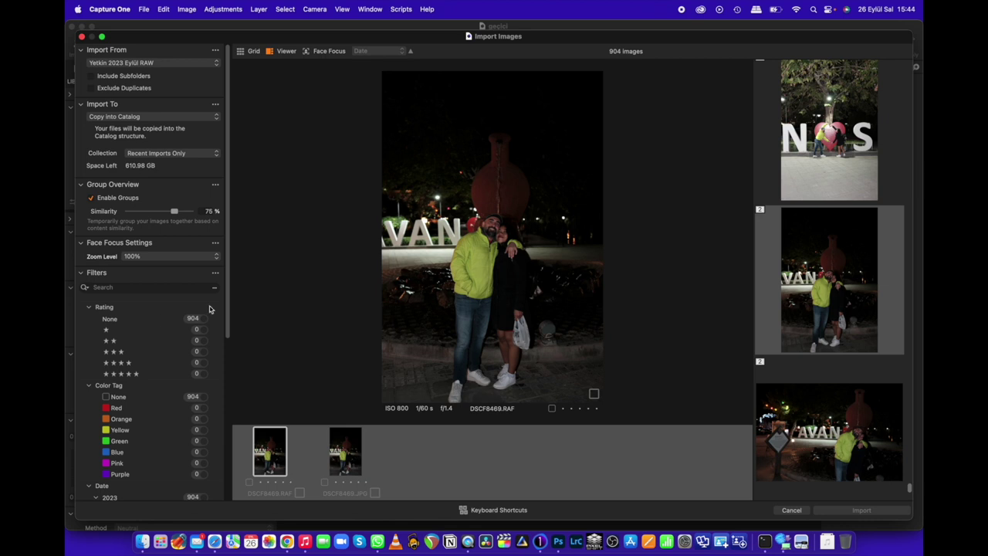
left_click_drag(229, 306, 237, 410)
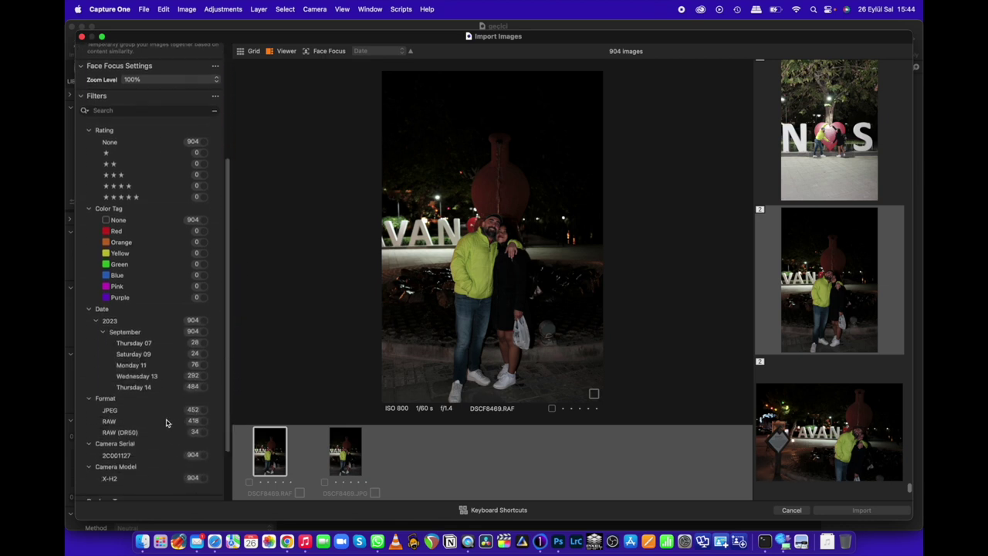
left_click(202, 421)
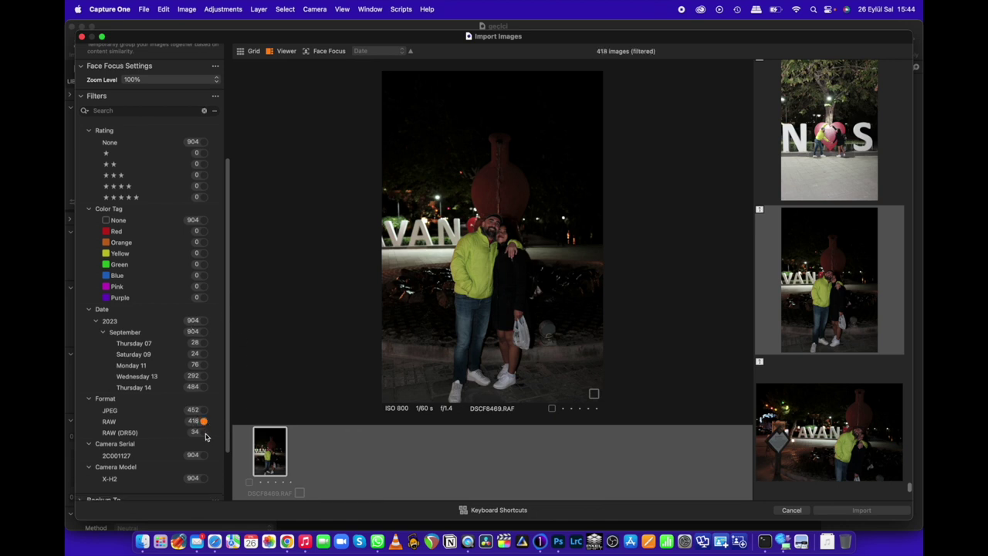
left_click(203, 433)
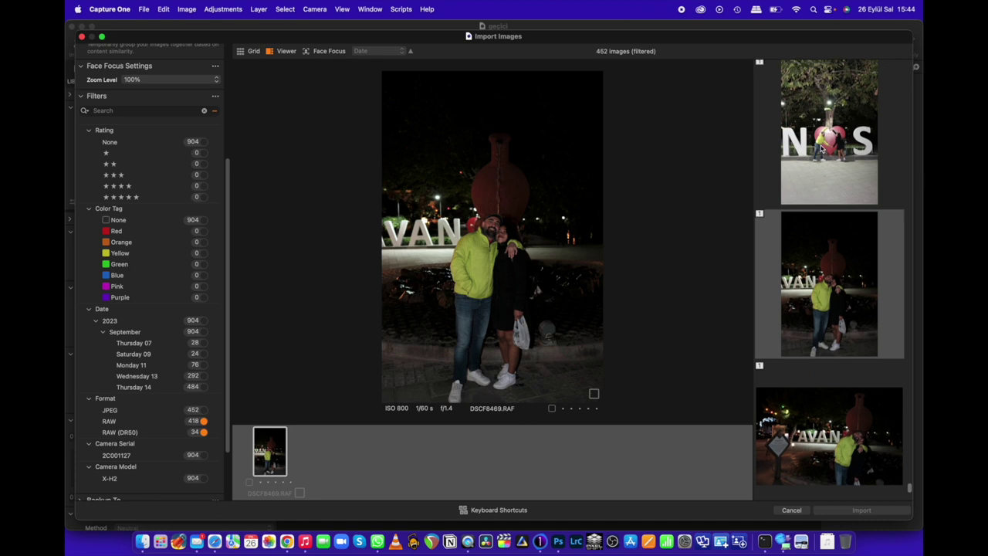
- Turn similarity grouping back on and bring the six-shot daytime couple group into view
scroll(820, 150, "up", 3)
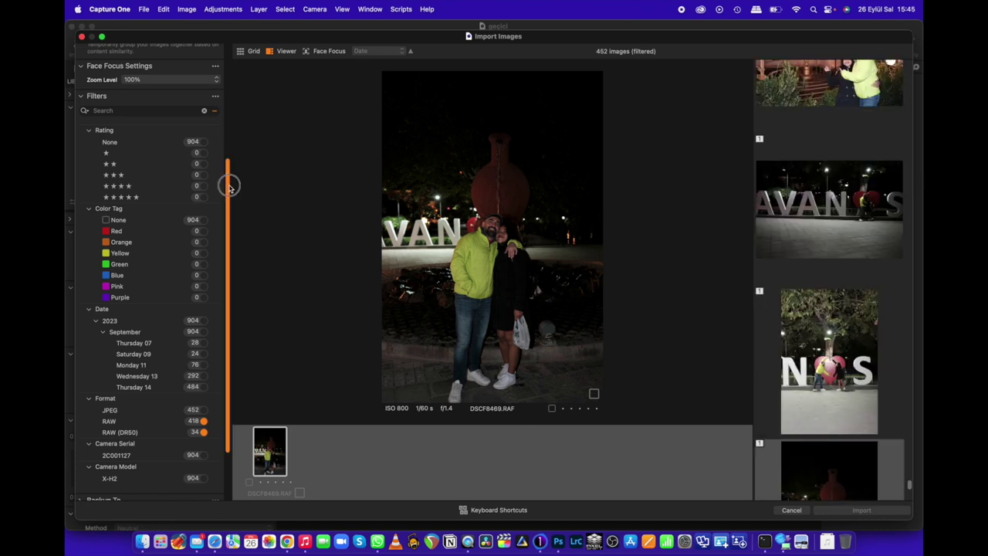
left_click_drag(229, 176, 230, 68)
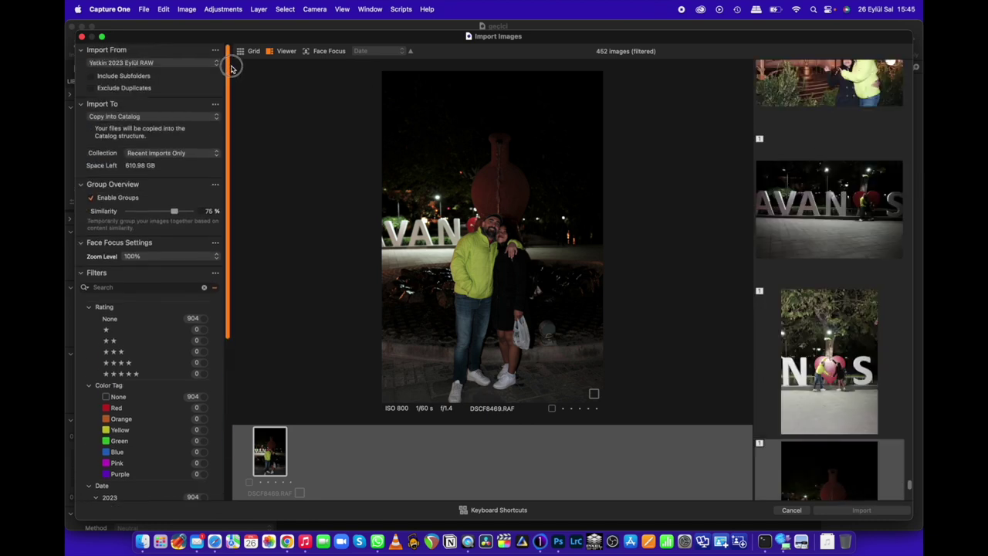
left_click(91, 199)
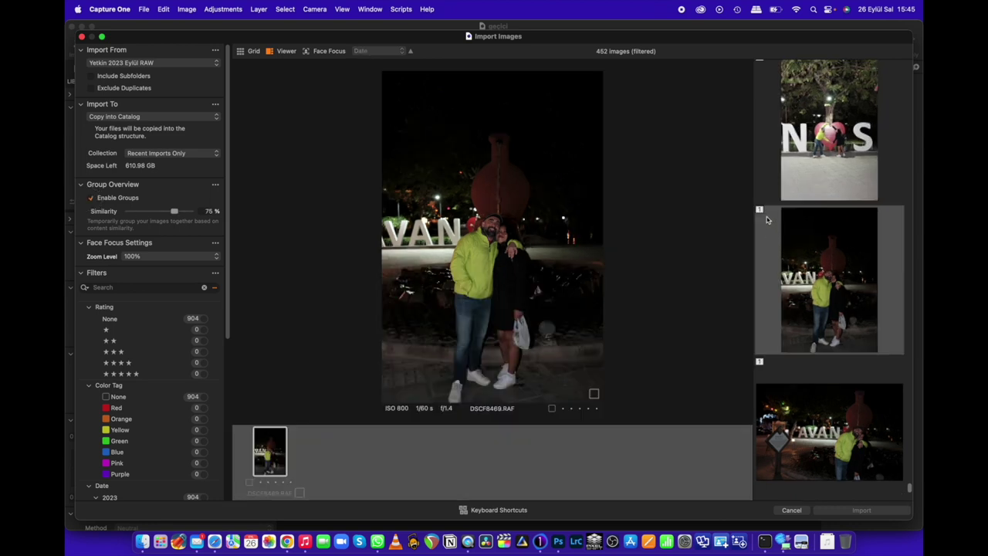
scroll(841, 299, "down", 3)
scroll(841, 299, "down", 3)
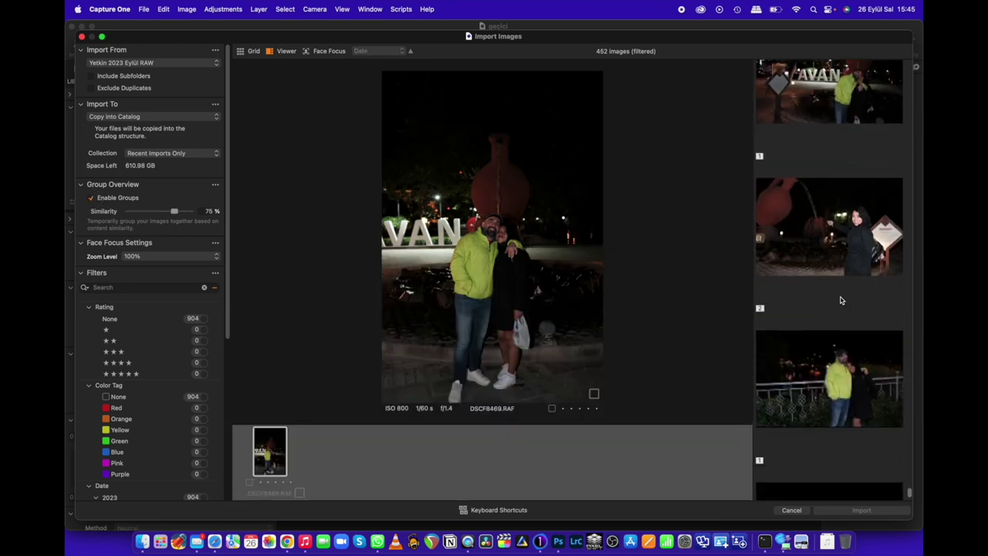
scroll(842, 299, "down", 3)
scroll(842, 299, "down", 3)
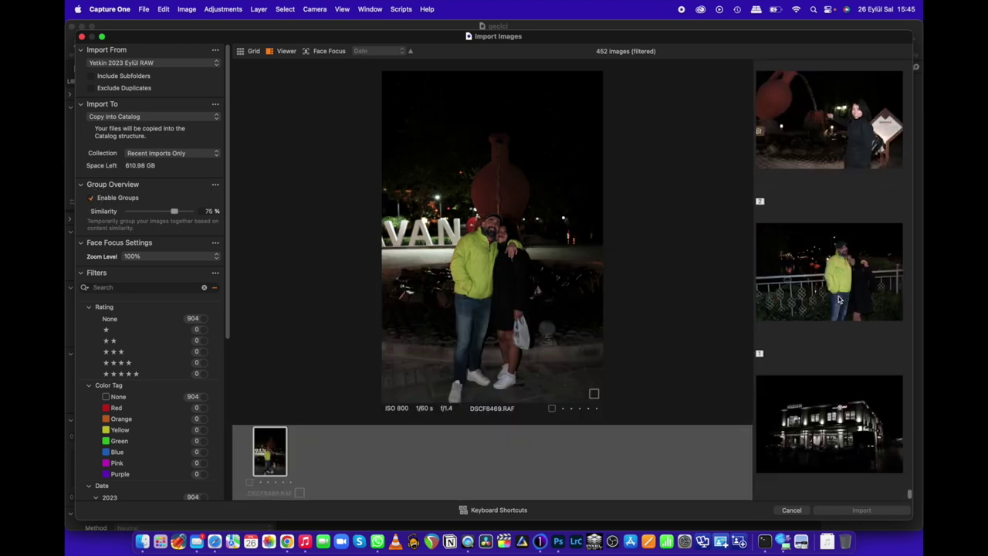
scroll(837, 297, "down", 3)
scroll(837, 298, "down", 3)
scroll(837, 297, "down", 3)
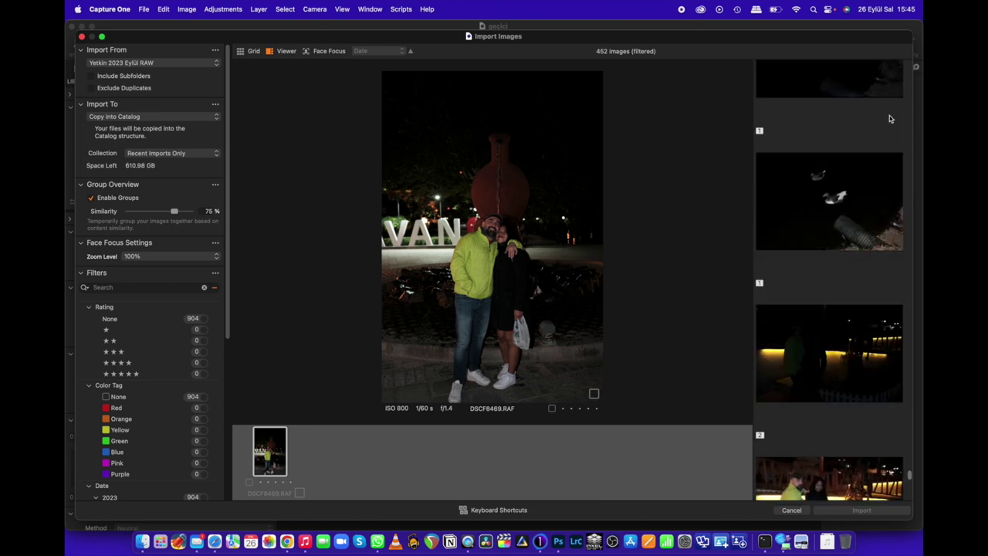
left_click_drag(910, 474, 911, 347)
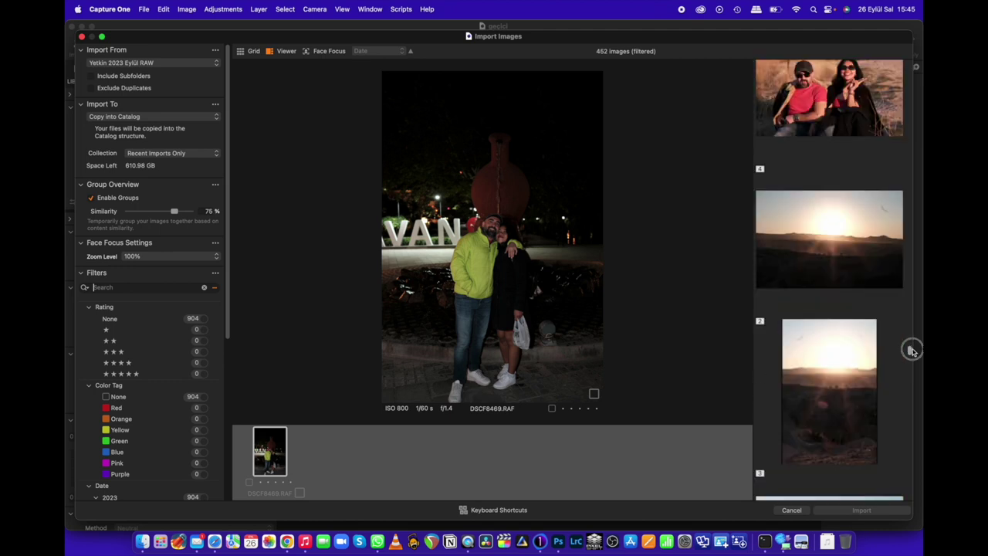
- Preview the daytime couple group's shots, DSCF8296 through DSCF8301, in the large view
left_click(825, 263)
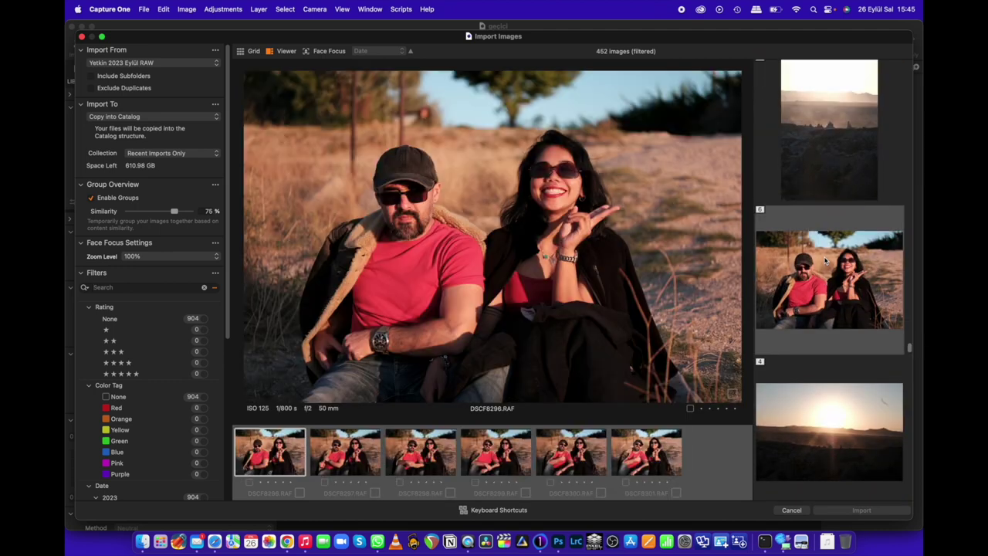
left_click(651, 457)
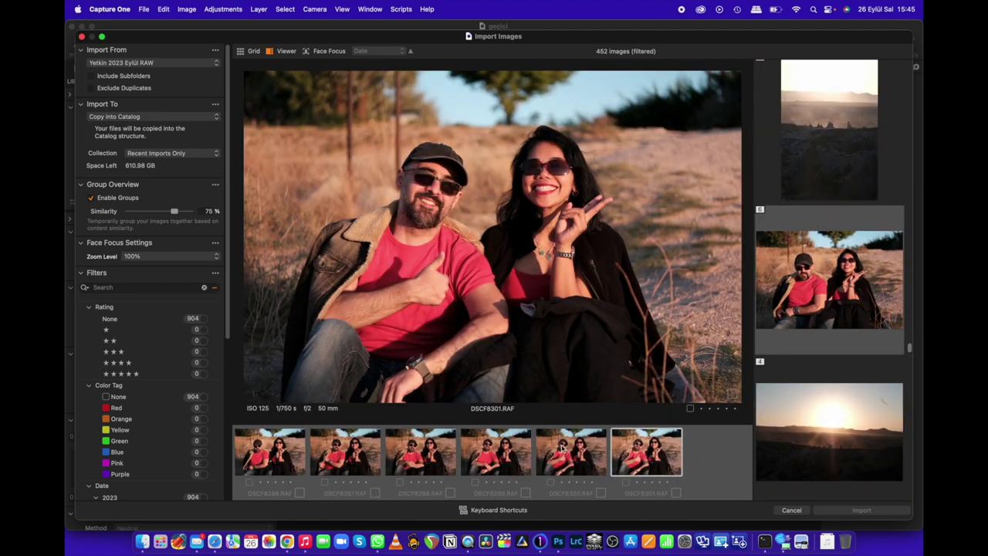
left_click(553, 449)
left_click(512, 451)
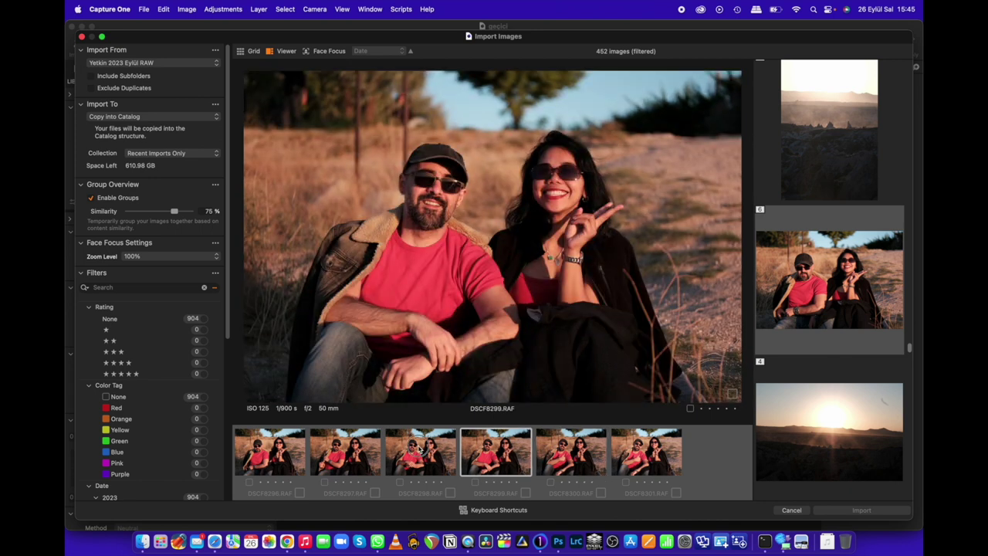
left_click(421, 448)
left_click(345, 453)
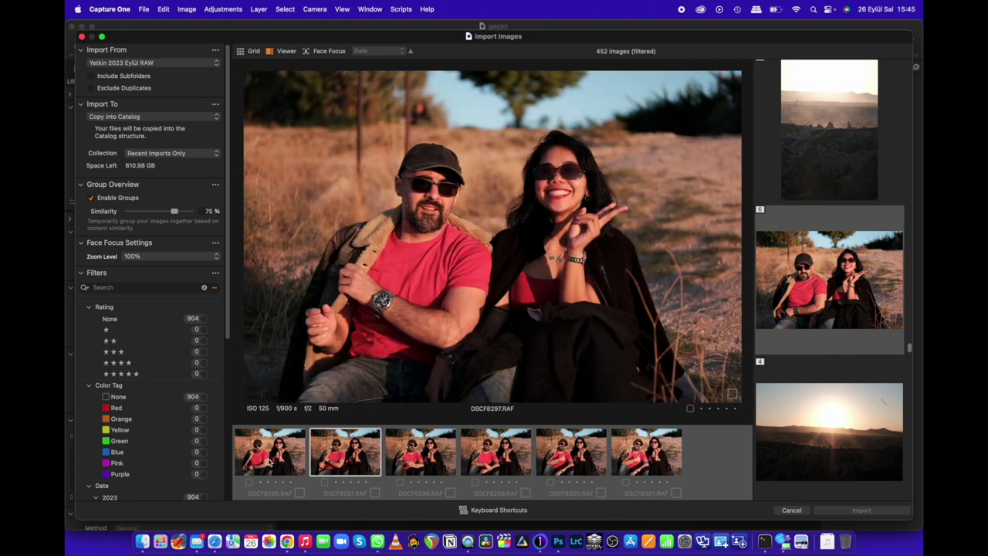
left_click(272, 461)
left_click(657, 465)
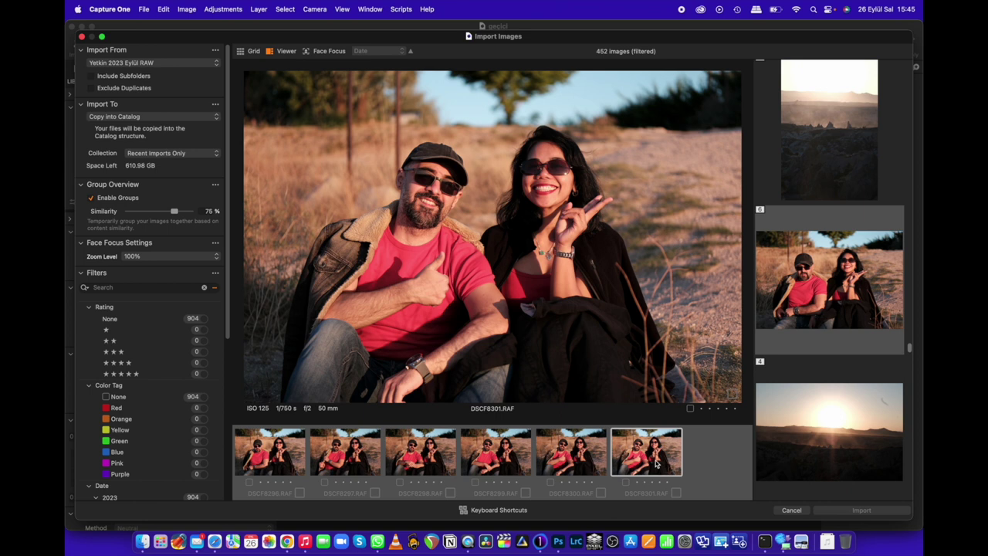
left_click(572, 461)
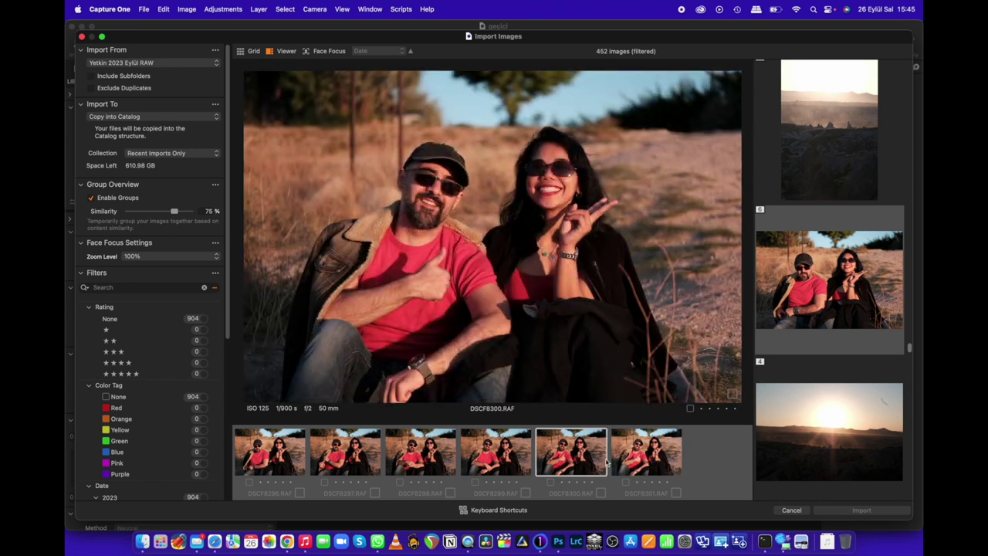
- Mark DSCF8300 and DSCF8301 for import, then remove both picks again
key("p")
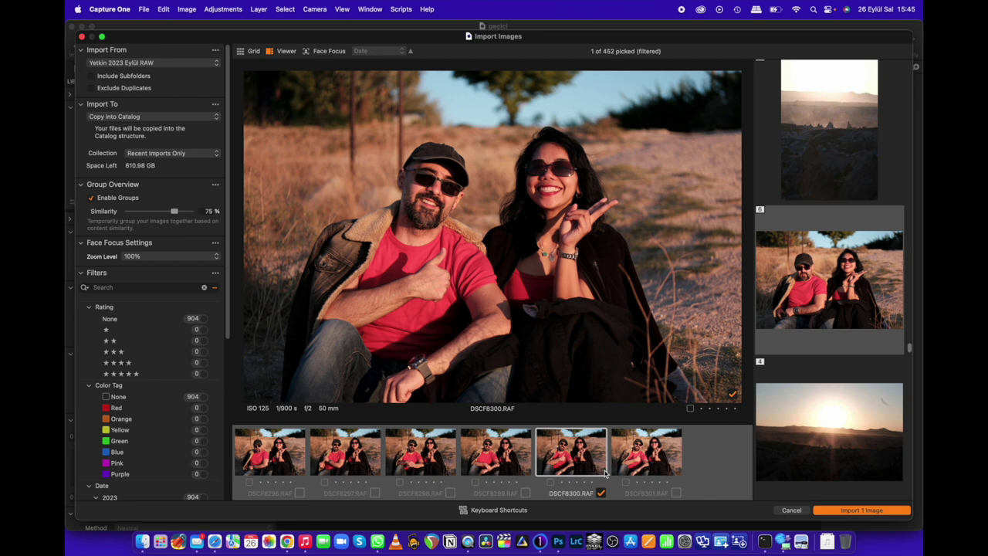
left_click(650, 462)
key("p")
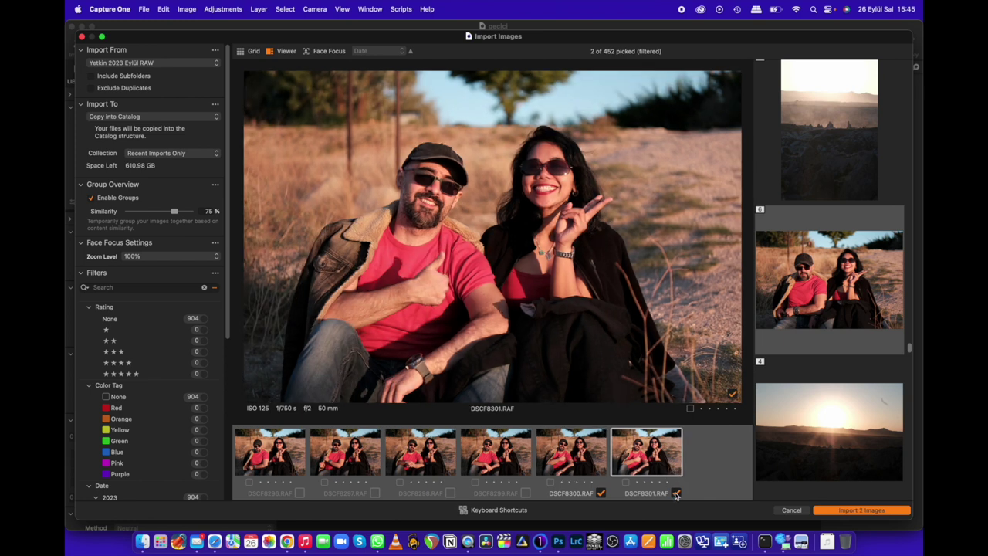
left_click(677, 493)
left_click(601, 493)
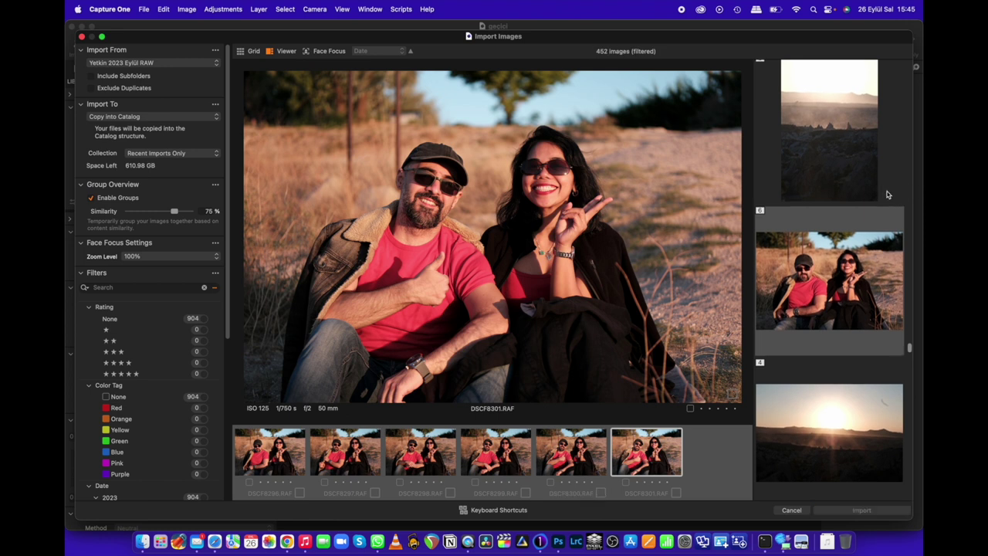
- Turn off similarity grouping and return to the thumbnail grid of all photos
scroll(885, 194, "up", 5)
left_click(92, 198)
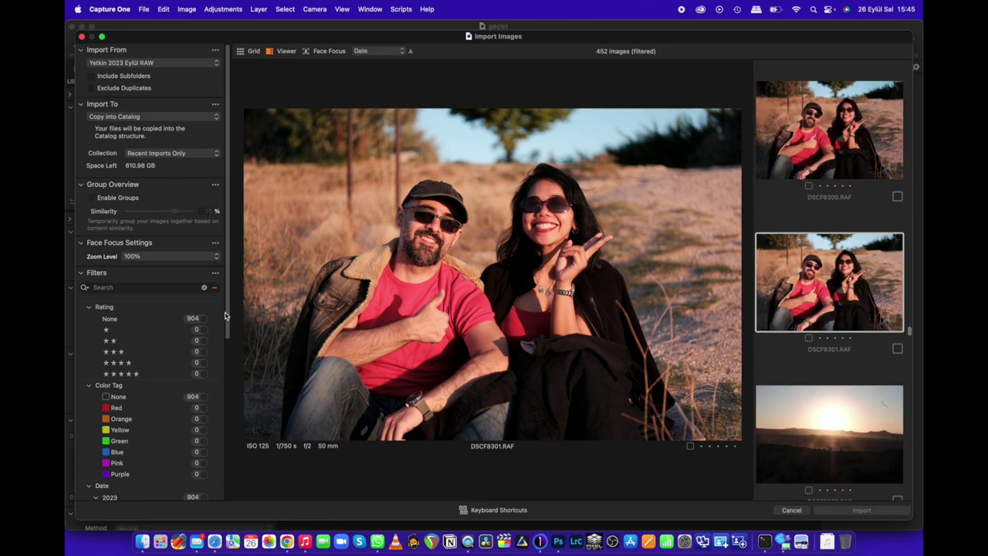
left_click_drag(229, 317, 231, 444)
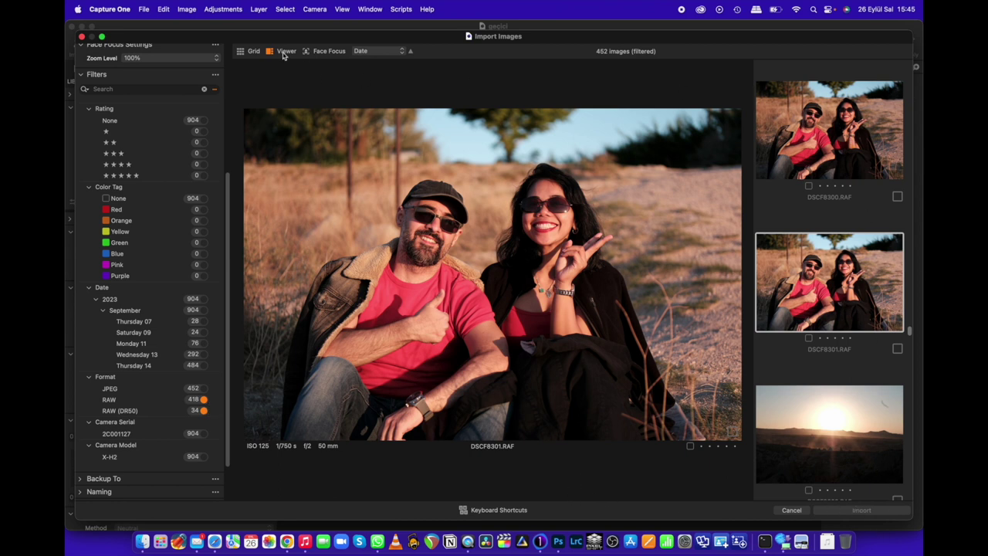
left_click(283, 53)
left_click(245, 53)
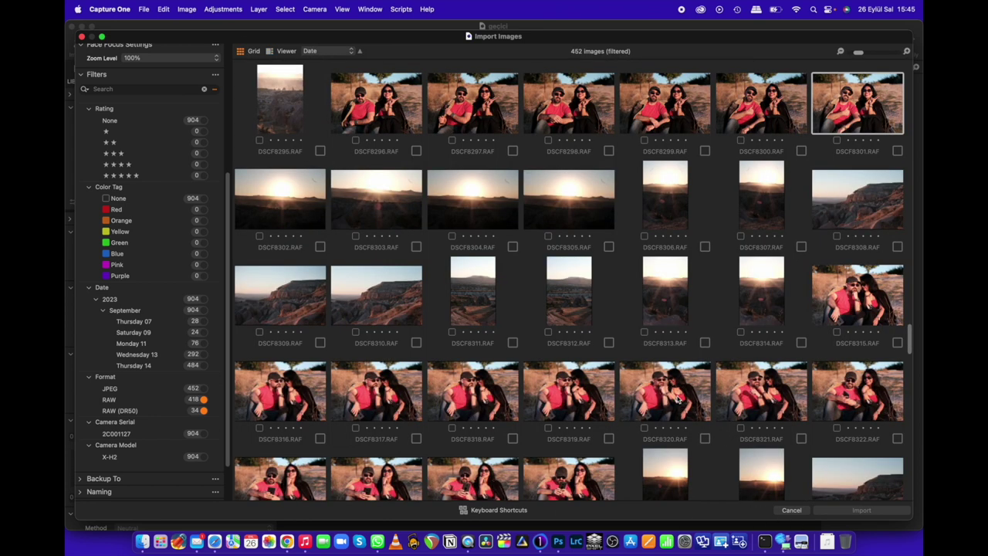
- Select and check every thumbnail, then import all 452 images
left_click(677, 399)
key("super+a")
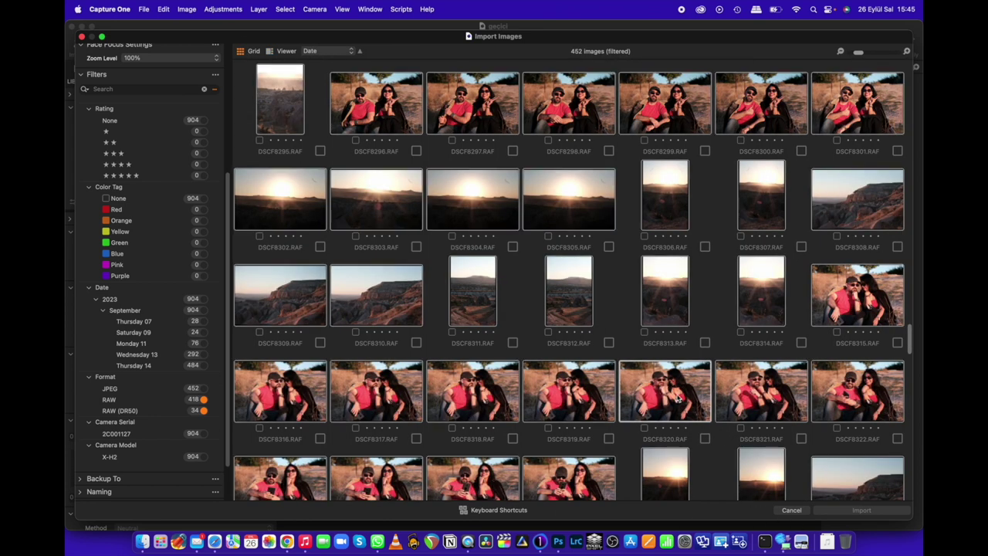
key("space")
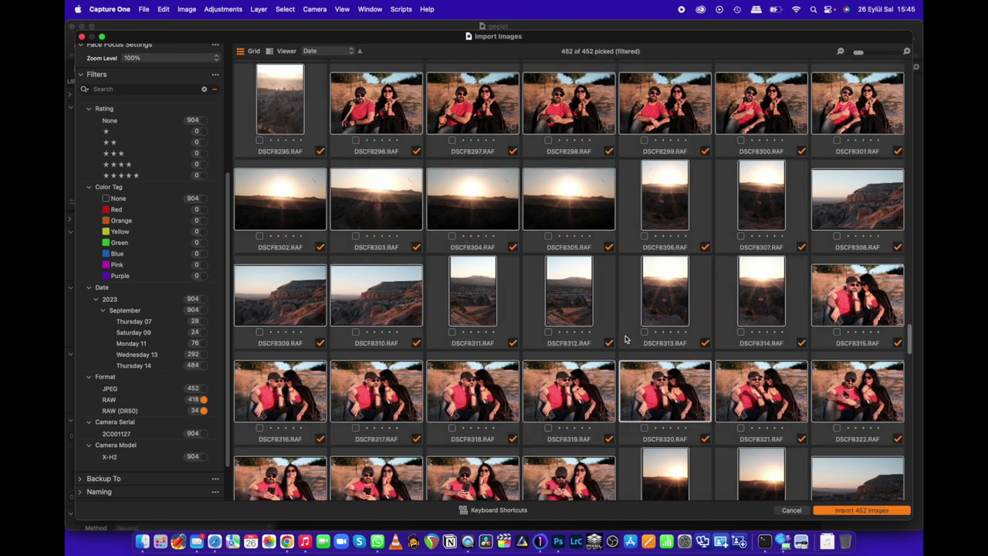
scroll(795, 409, "down", 5)
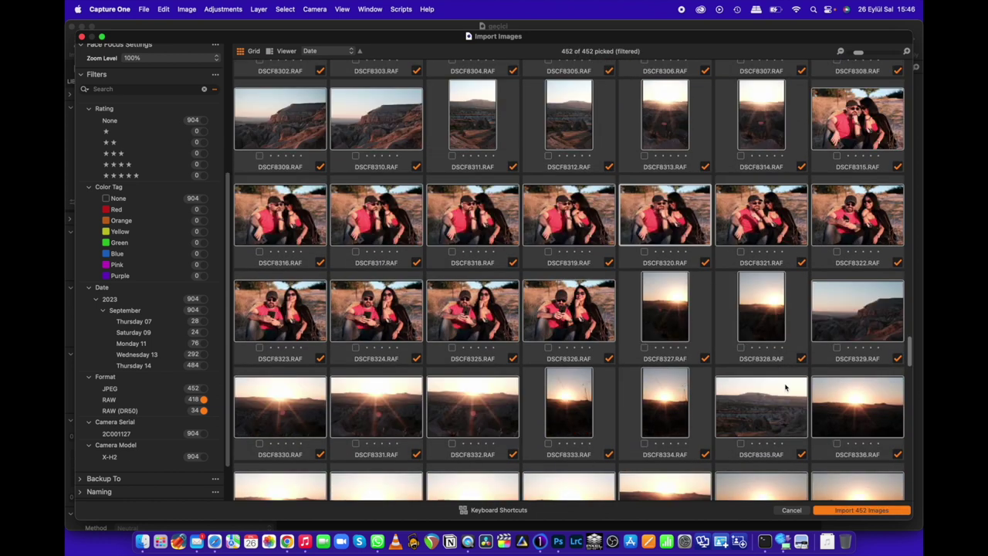
scroll(791, 401, "down", 5)
scroll(787, 393, "down", 5)
scroll(786, 387, "down", 3)
scroll(786, 387, "down", 5)
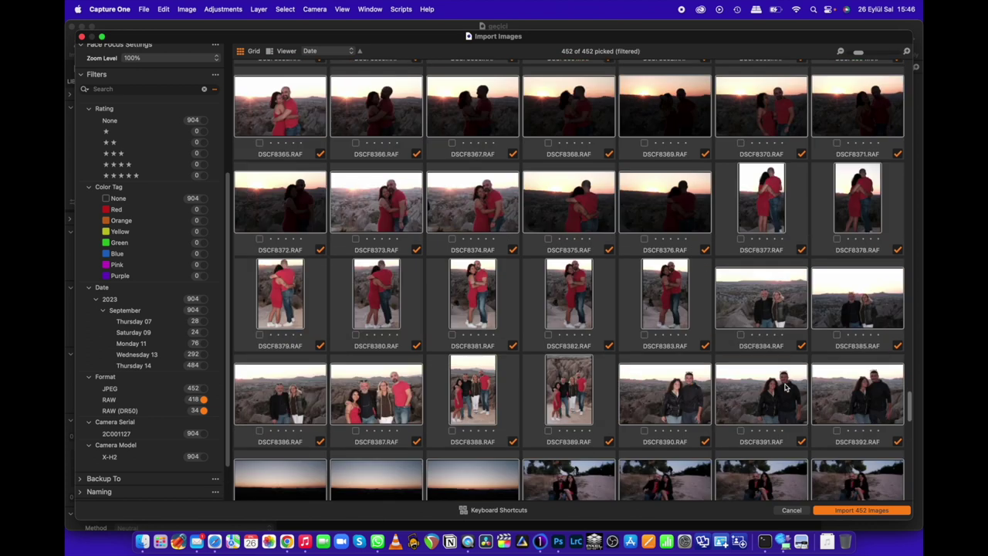
scroll(785, 388, "down", 5)
scroll(785, 387, "down", 5)
scroll(786, 388, "down", 5)
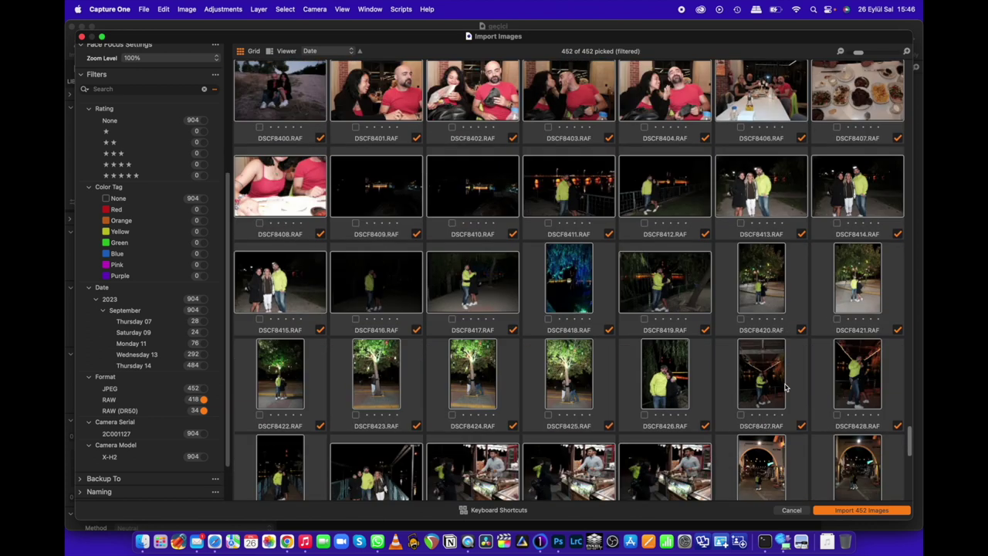
scroll(786, 387, "down", 5)
key("Return")
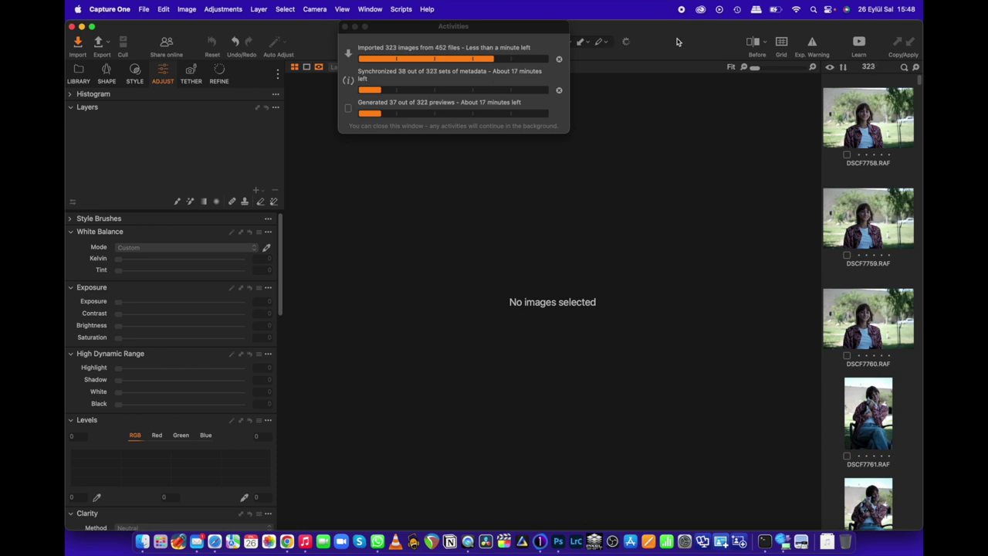
- Browse the first imported photos and rate DSCF7759 five stars
left_click(868, 115)
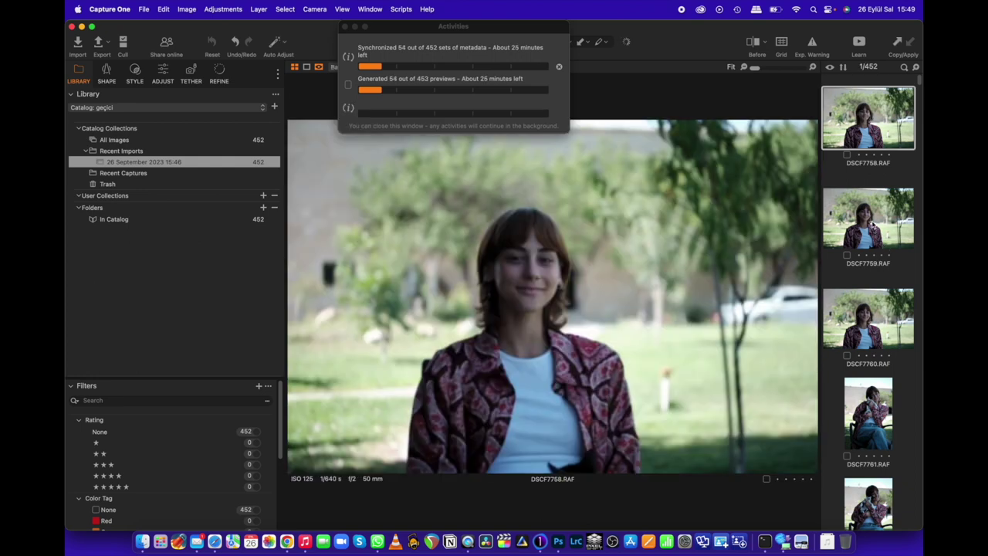
left_click(872, 225)
left_click(867, 315)
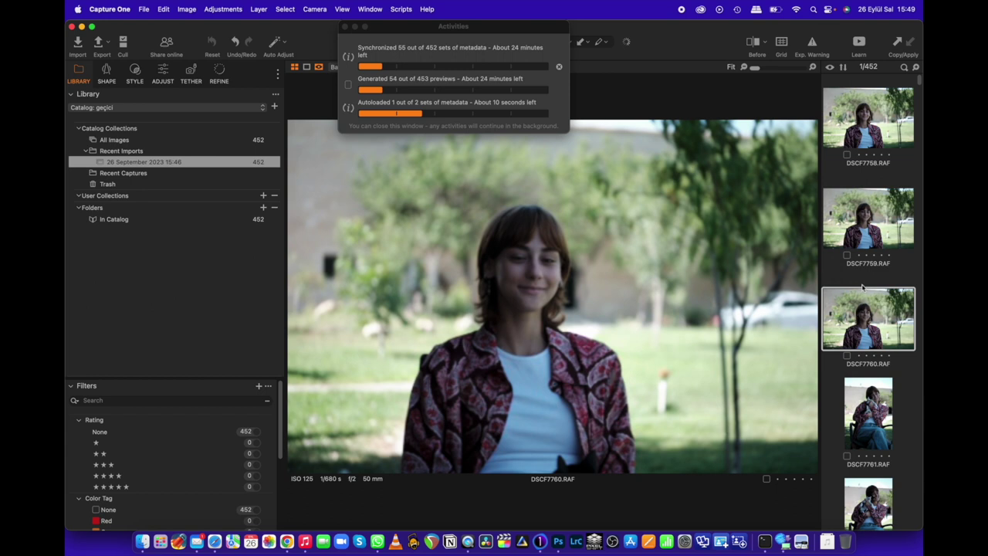
left_click(866, 218)
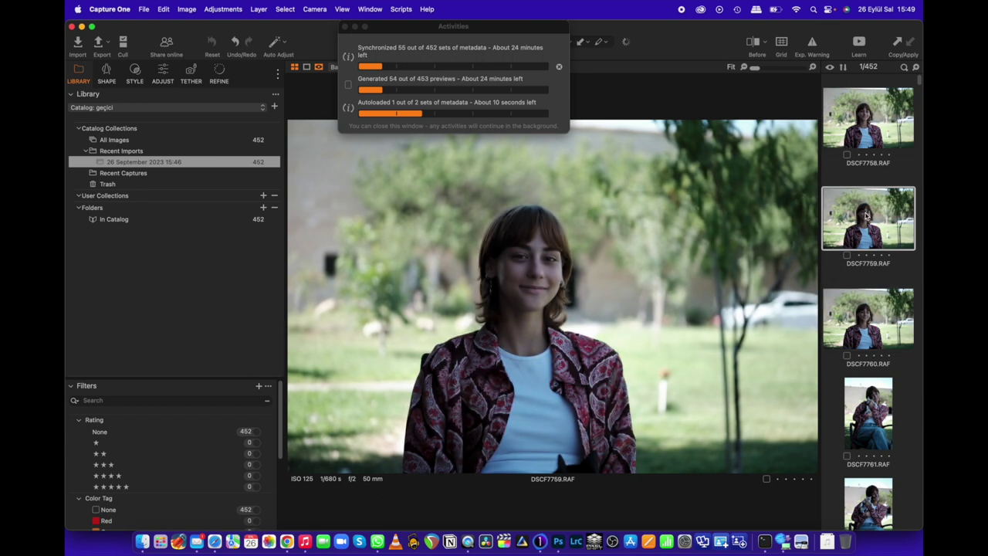
left_click(887, 255)
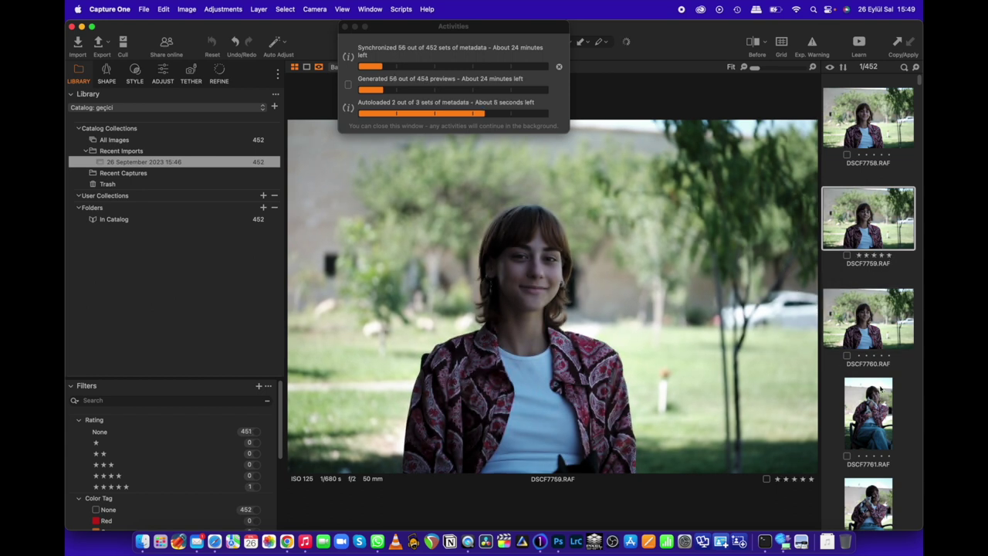
- Rate DSCF7762 and DSCF7765 five stars
scroll(880, 392, "down", 5)
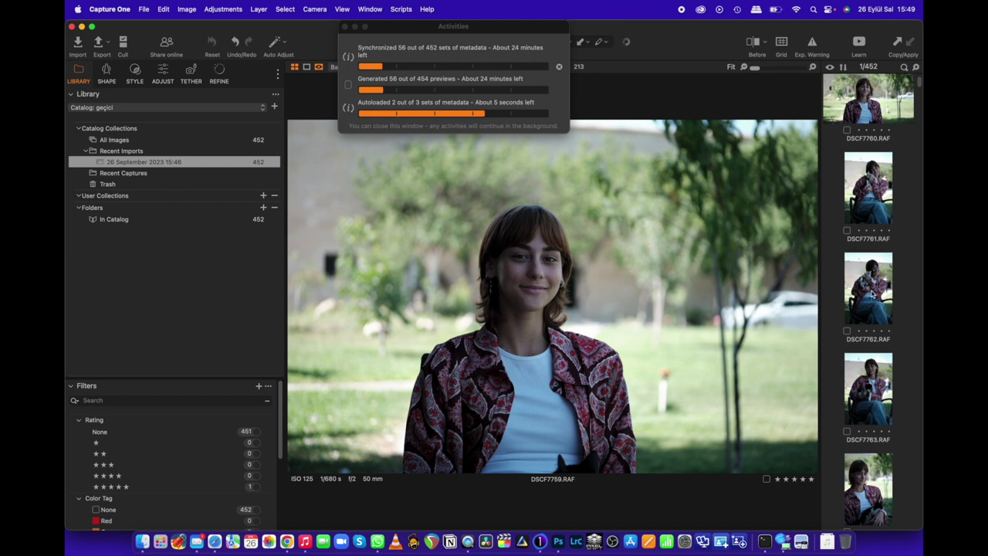
left_click(874, 324)
left_click(886, 332)
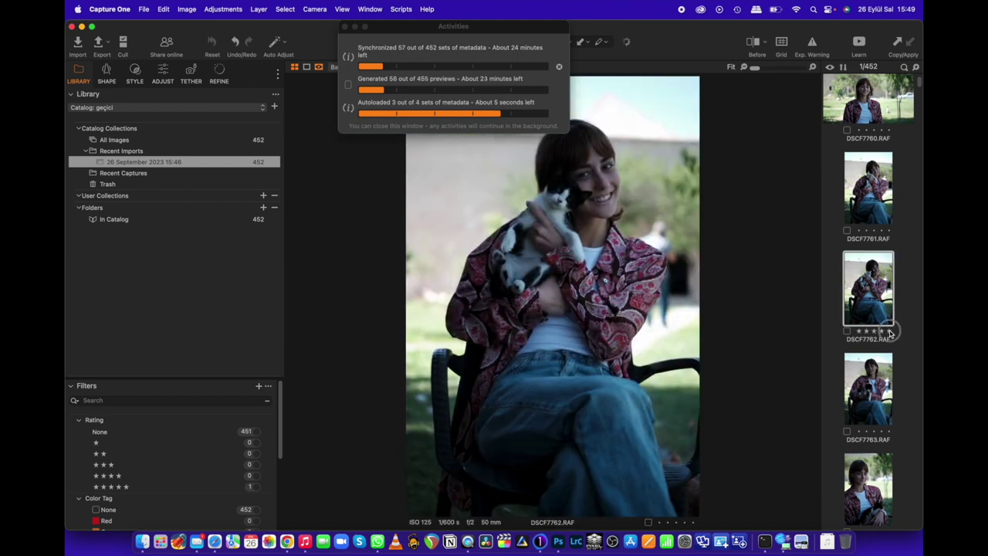
scroll(886, 363, "down", 7)
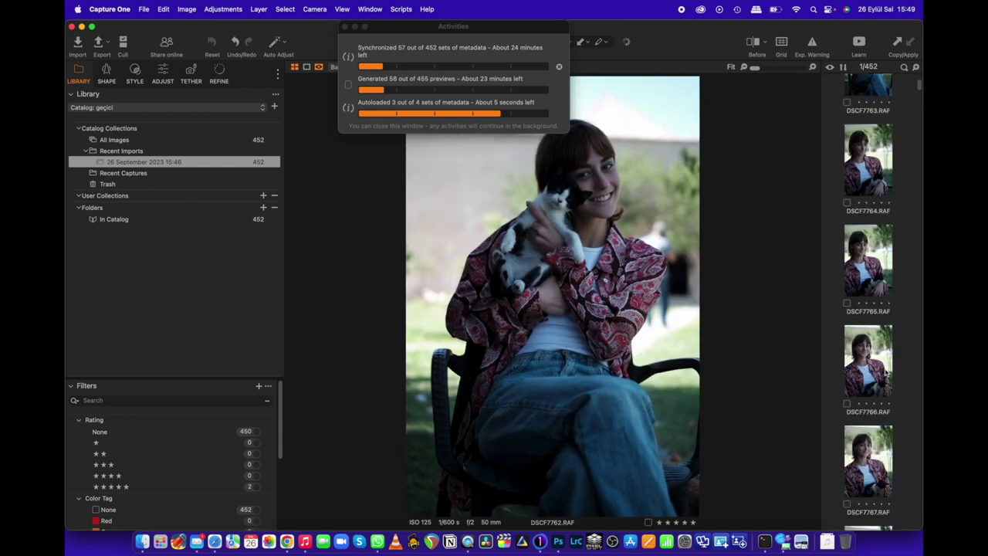
left_click(889, 304)
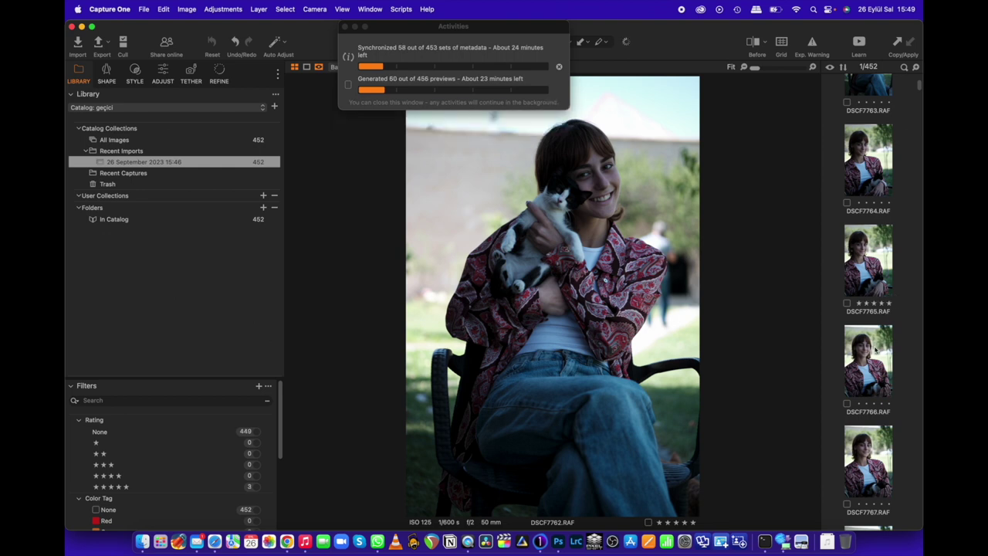
left_click(870, 274)
- Rate the cat close-up DSCF7770 five stars and move on to DSCF7783
scroll(885, 386, "down", 5)
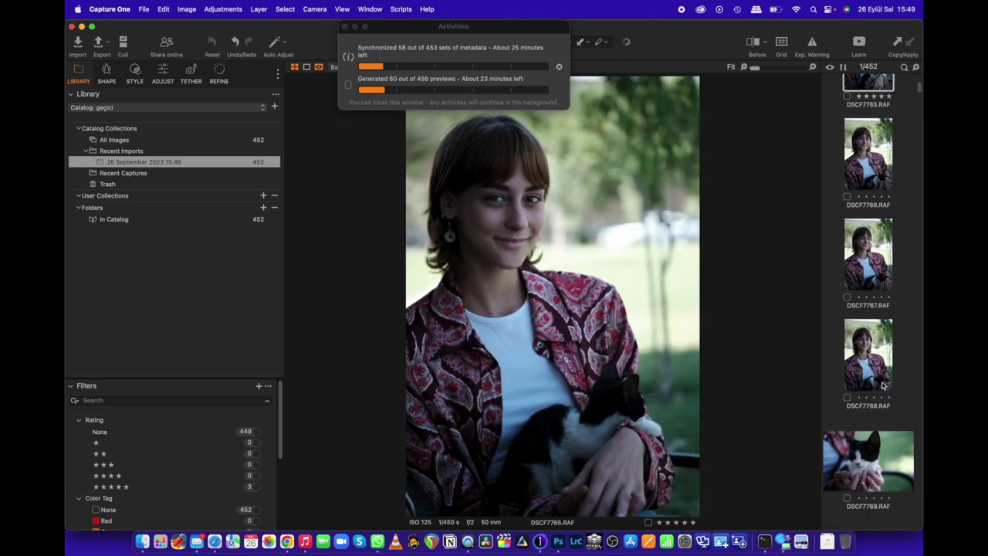
left_click(875, 353)
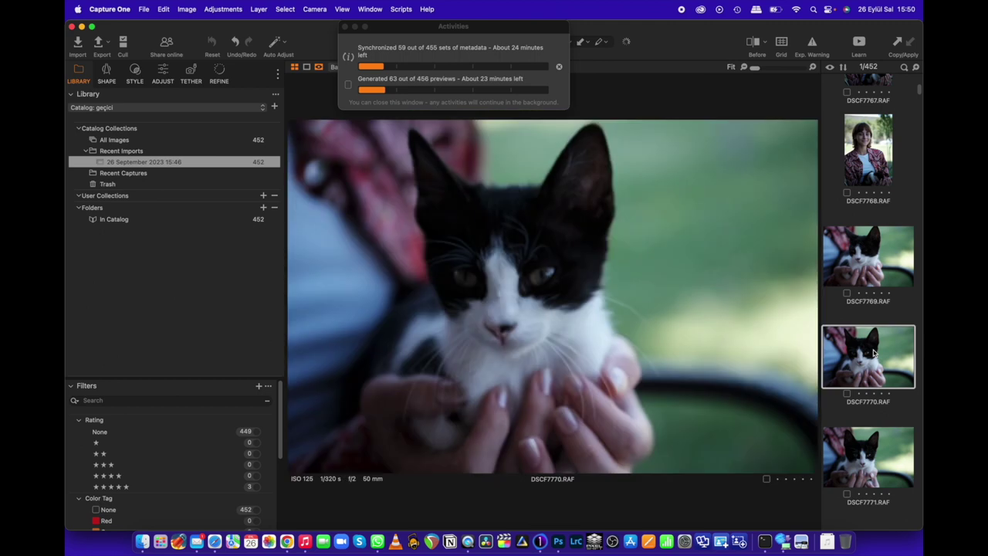
left_click(886, 394)
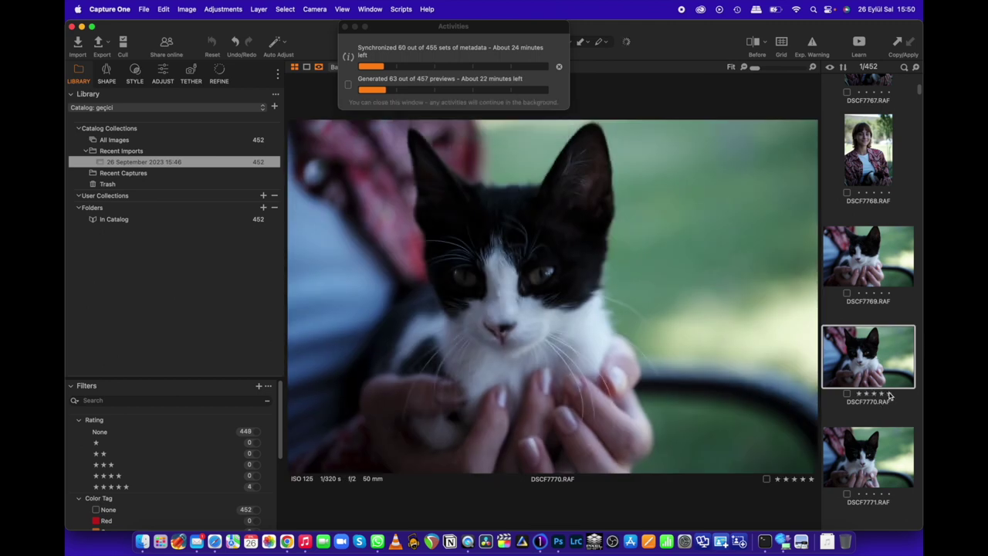
scroll(896, 352, "down", 3)
scroll(895, 351, "down", 2)
scroll(895, 352, "down", 2)
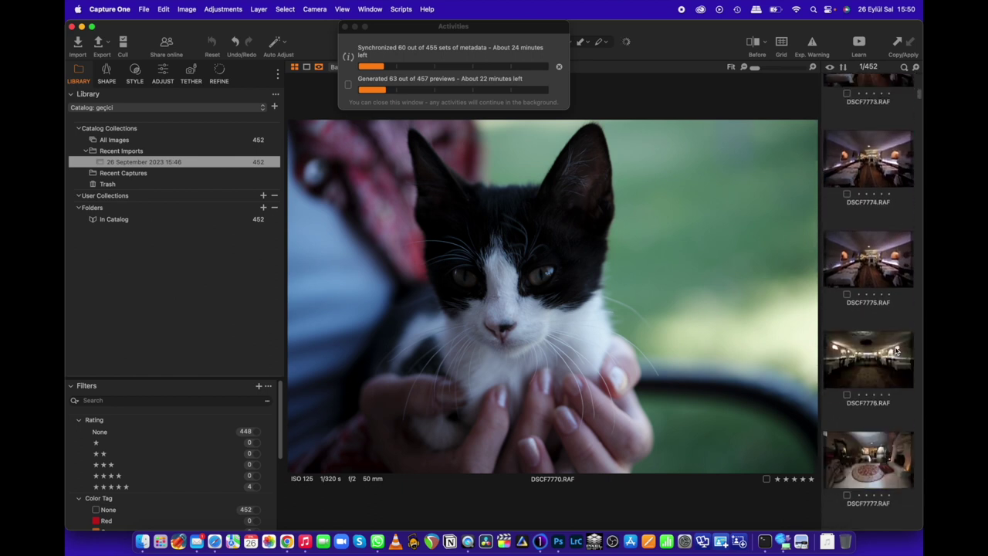
scroll(895, 351, "down", 2)
scroll(896, 352, "down", 2)
scroll(896, 351, "down", 2)
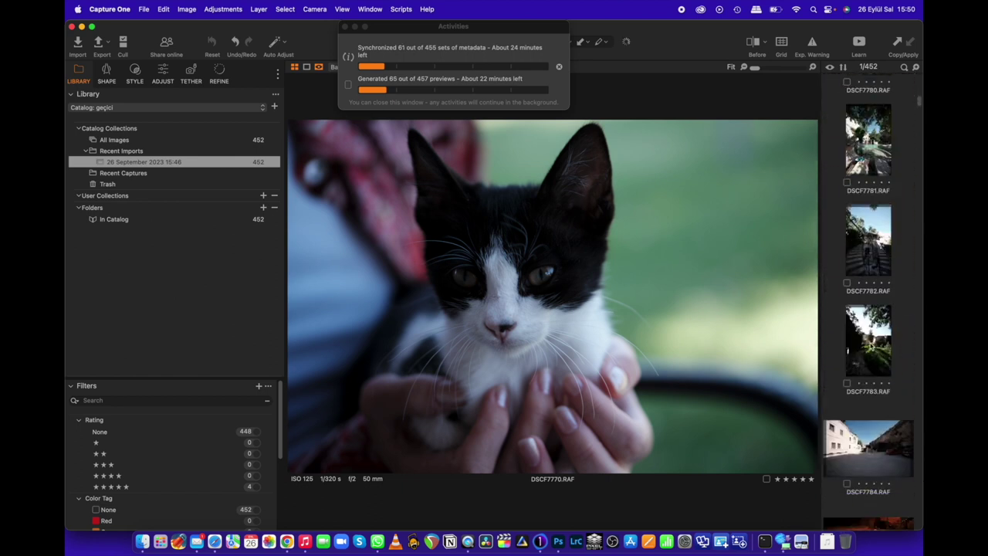
left_click(871, 344)
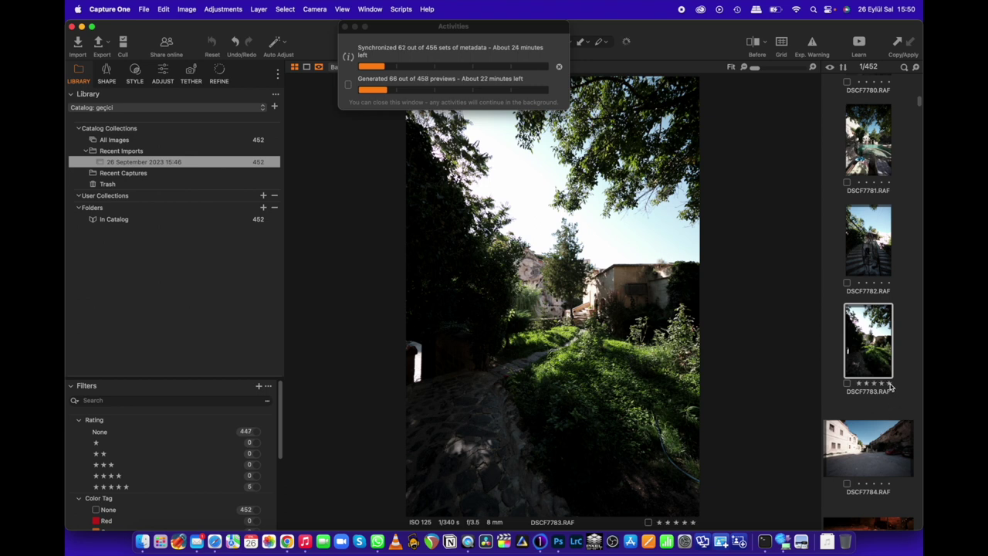
scroll(886, 370, "down", 2)
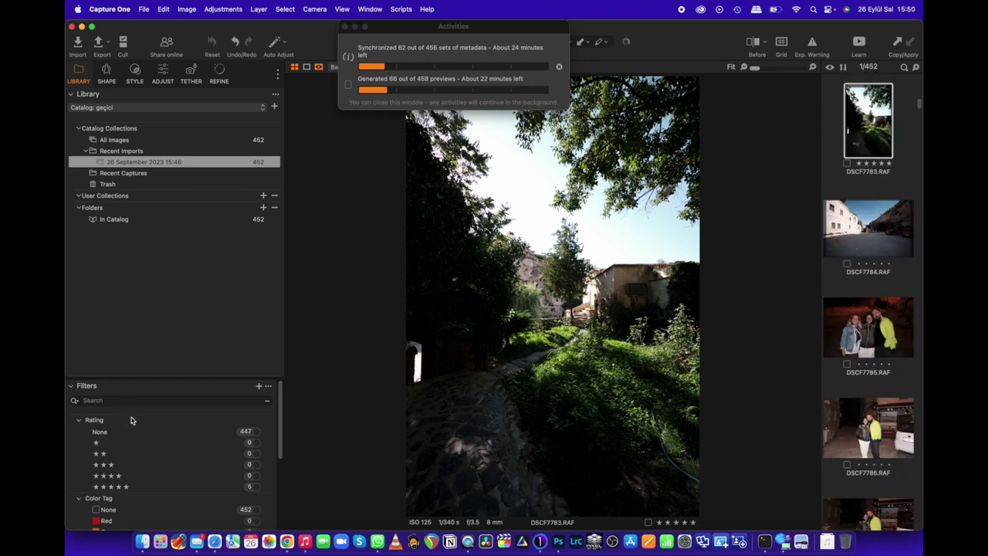
- Filter to five-star photos and step through DSCF7759 to DSCF7783
left_click(257, 490)
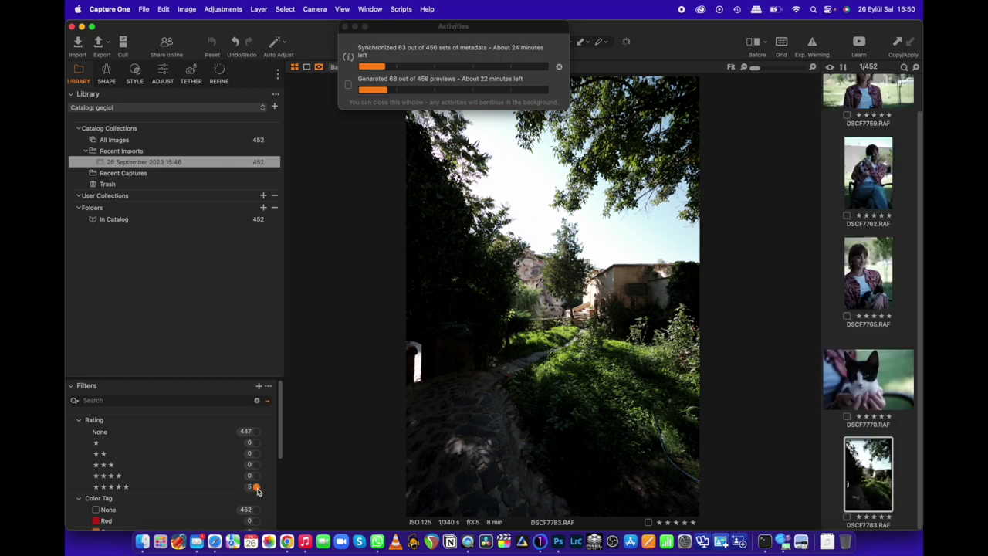
scroll(892, 180, "up", 1)
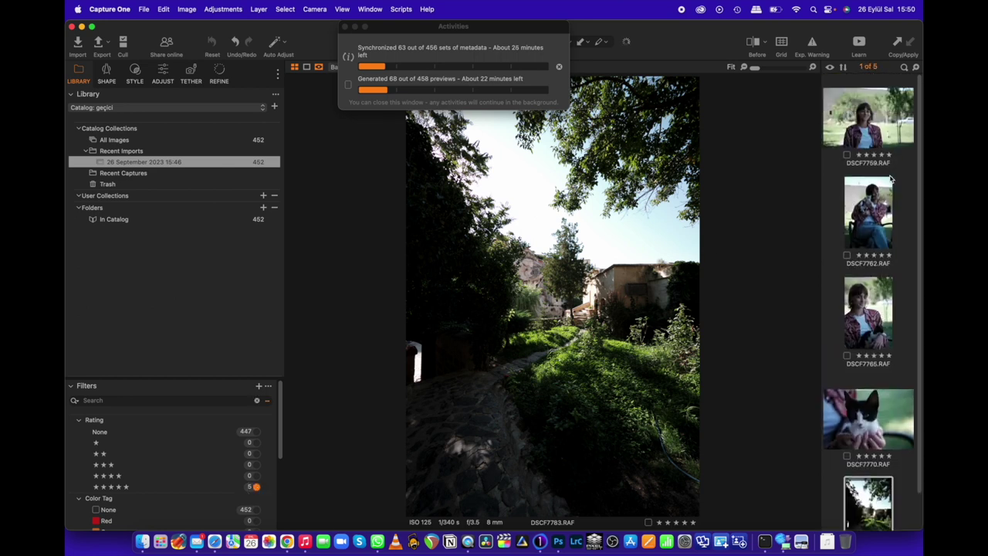
left_click(888, 120)
left_click(885, 230)
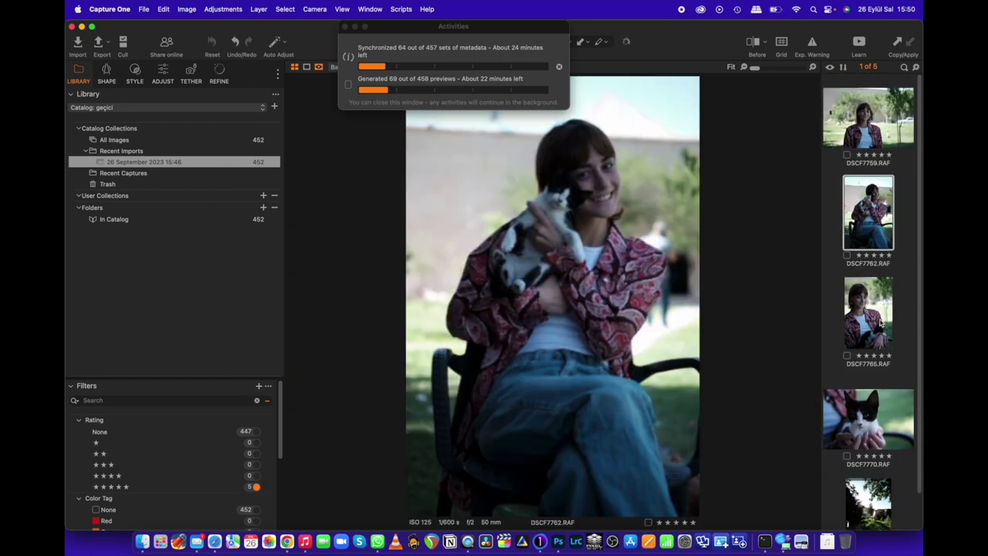
left_click(880, 328)
left_click(880, 417)
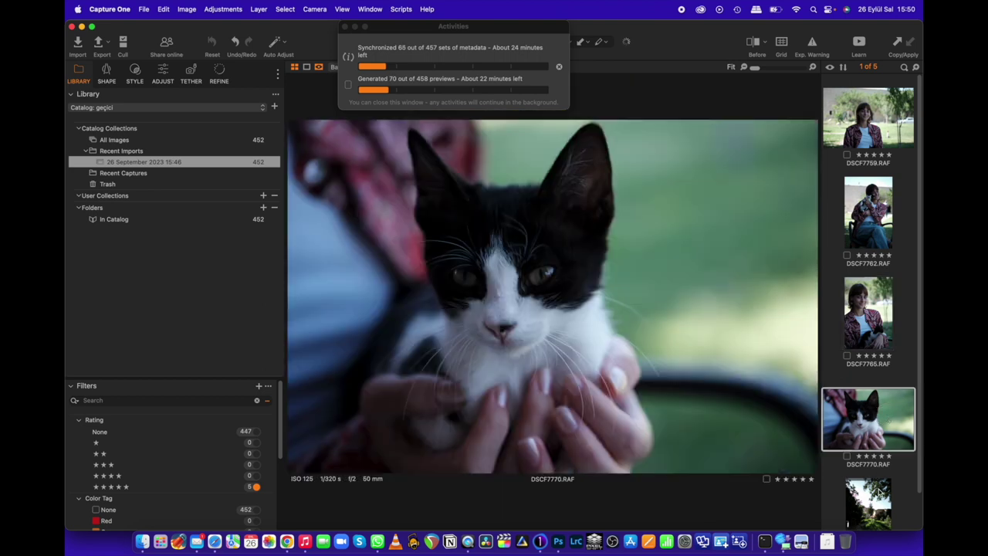
left_click(880, 494)
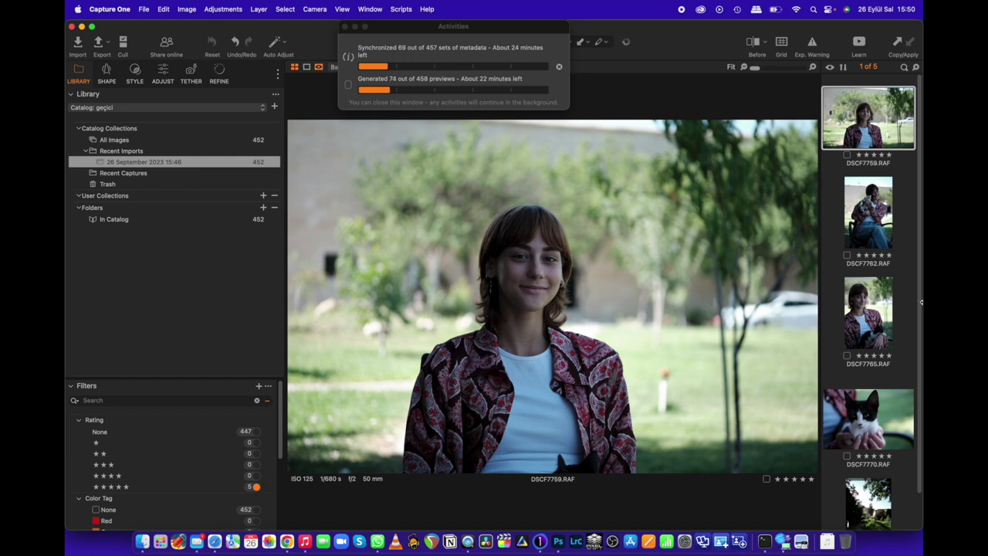
scroll(888, 302, "down", 2)
left_click(868, 276)
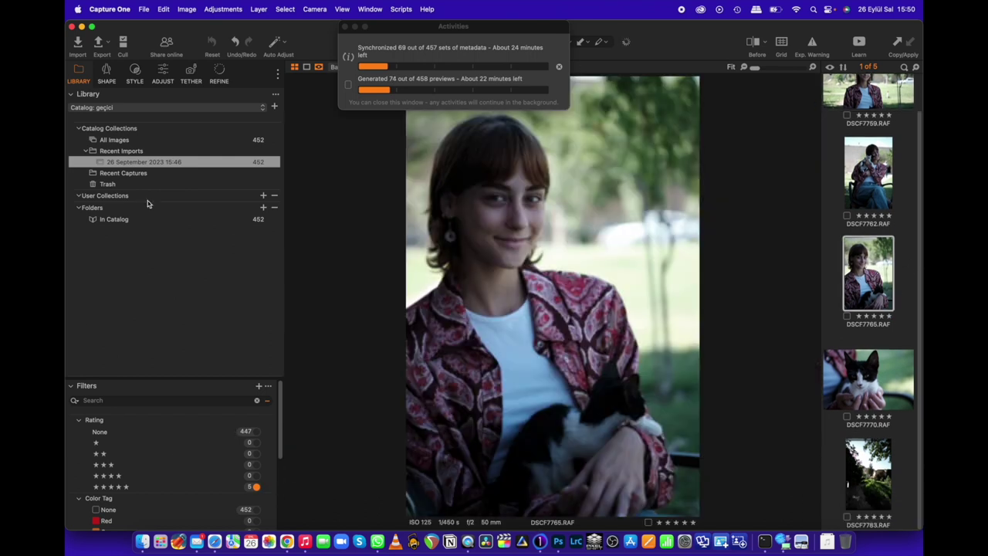
- Glance at the Adjust tools, return to Library, and clear the five-star filter
left_click(164, 73)
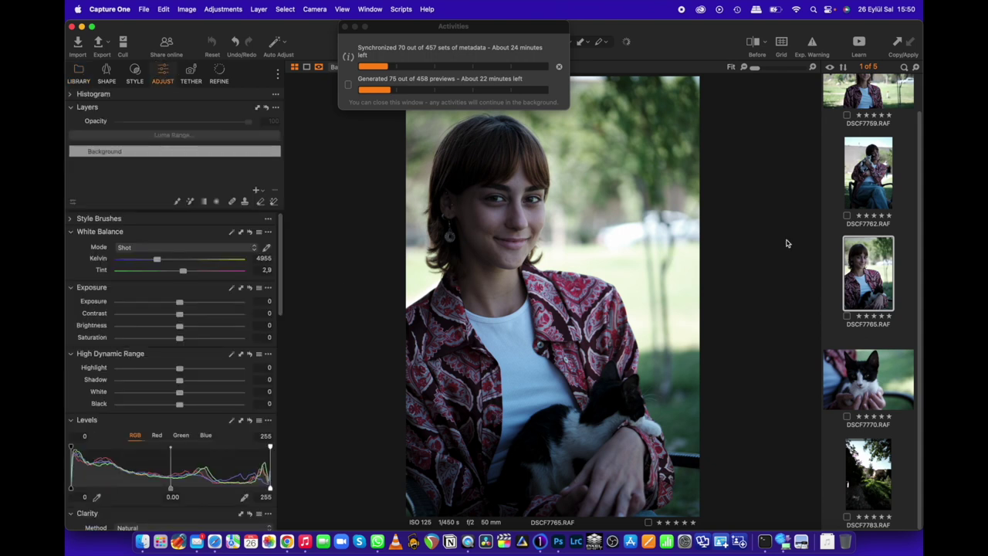
left_click(77, 73)
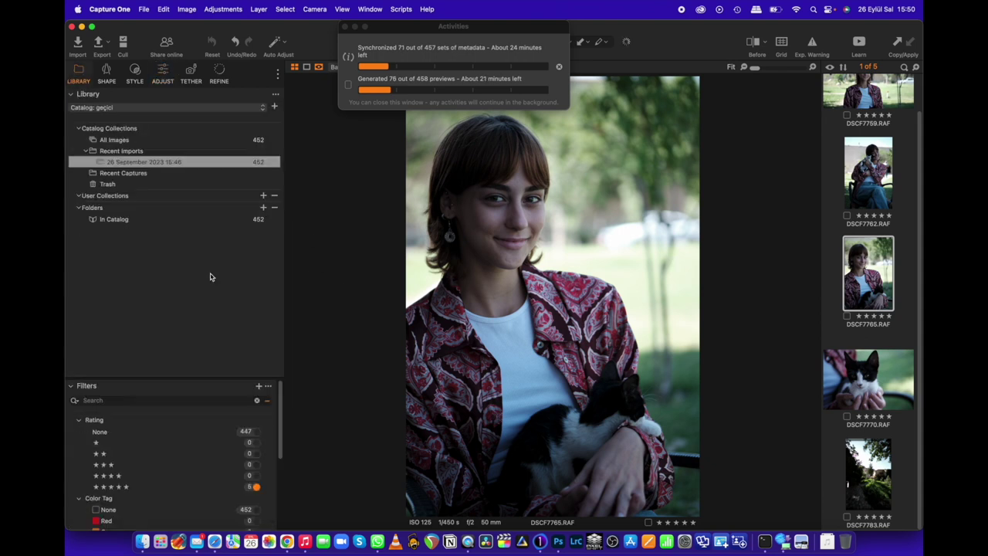
left_click(256, 487)
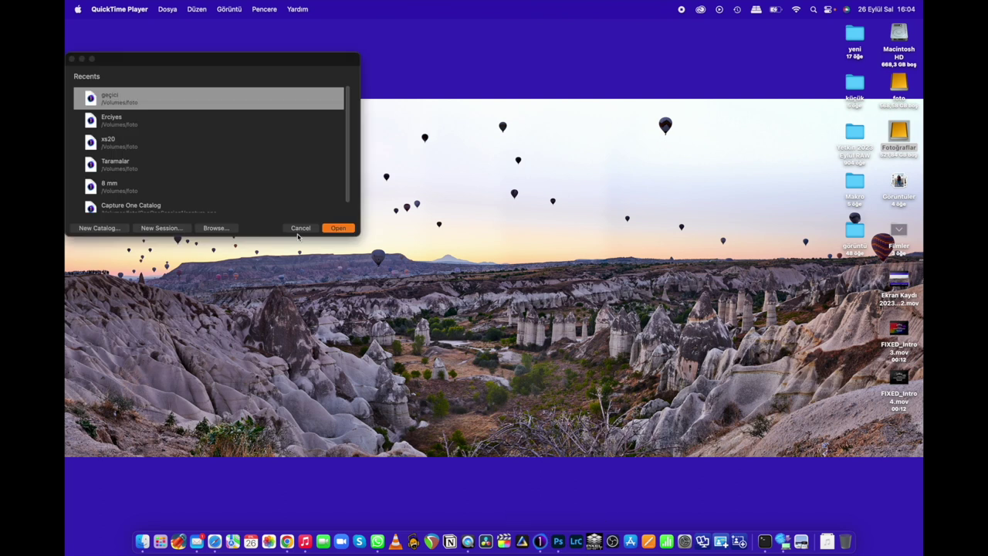
- Cancel the Recents catalog chooser and quit Capture One from its Dock menu
left_click(298, 232)
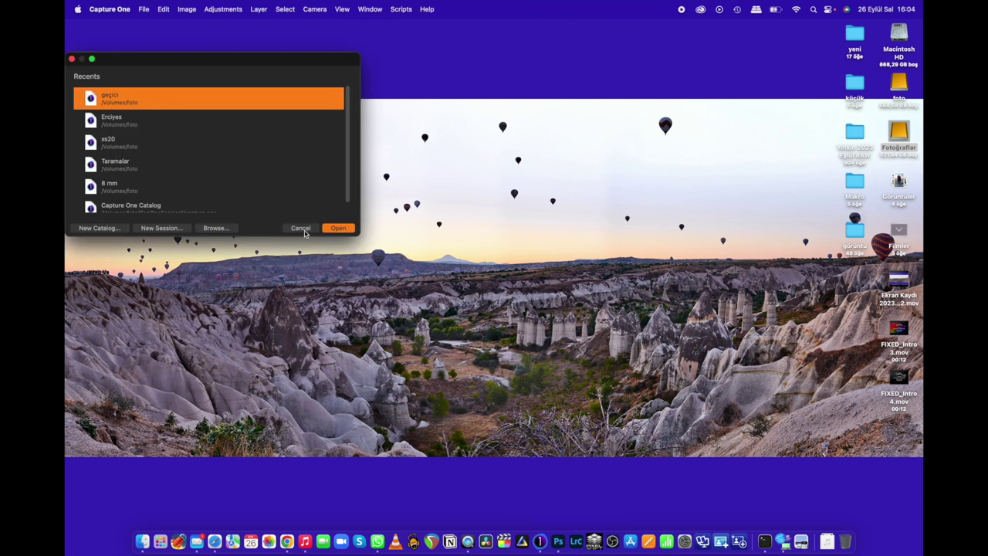
left_click(301, 229)
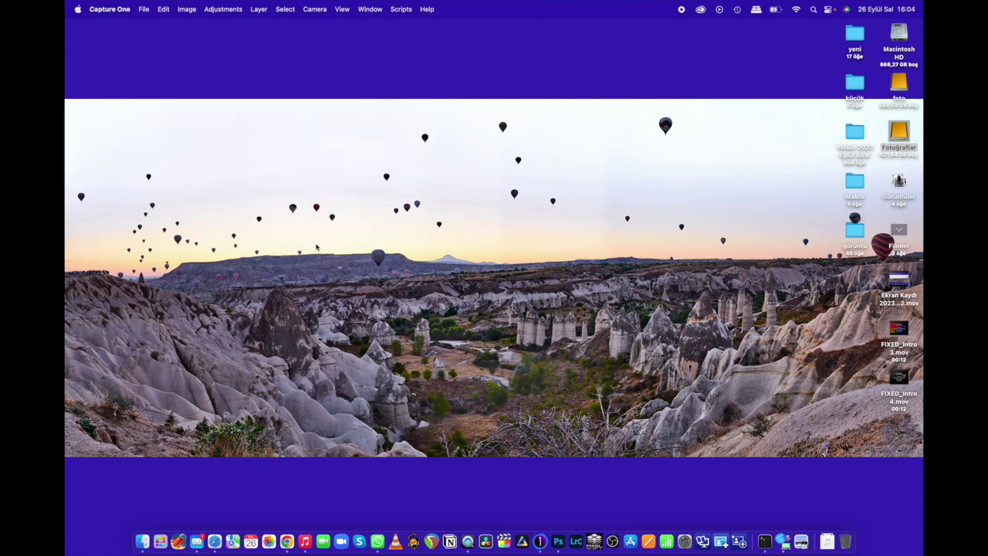
right_click(543, 544)
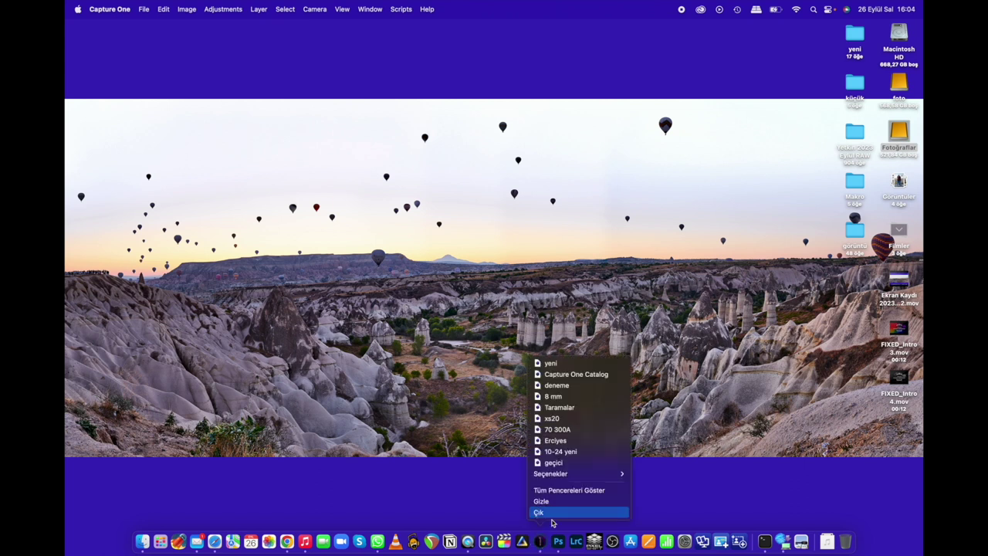
left_click(540, 513)
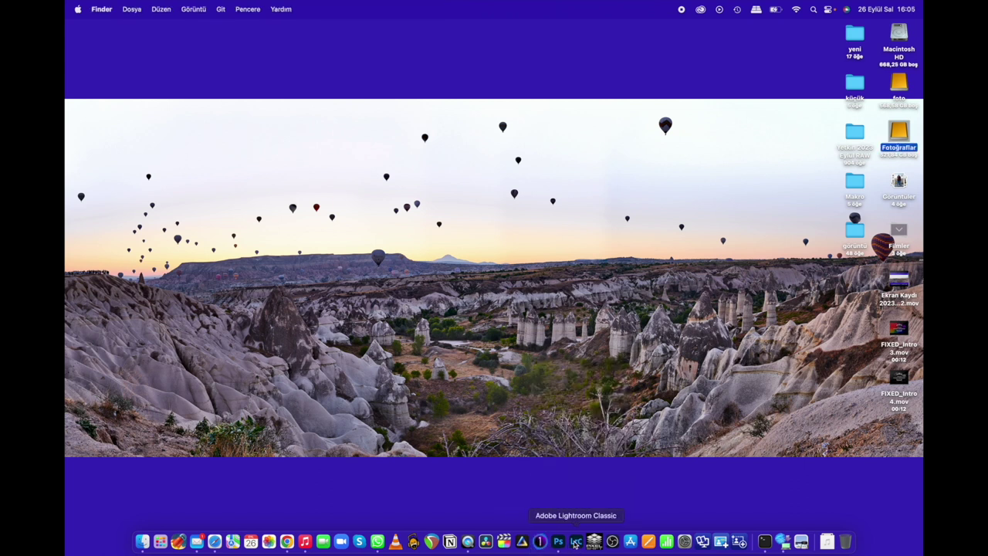
- Copy the Yetkin 2023 Eylül RAW folder onto foto and trash the desktop original
left_click(900, 230)
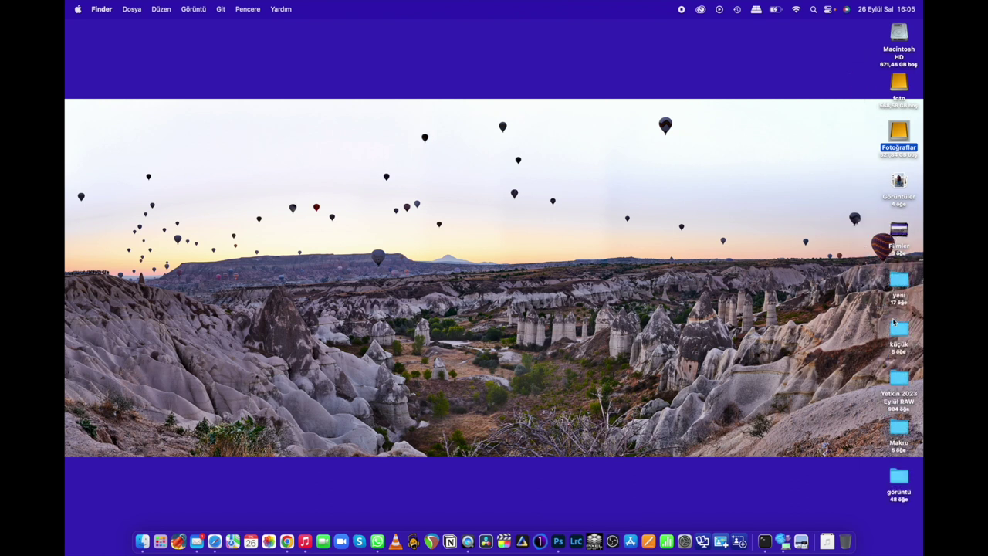
left_click_drag(903, 386, 905, 92)
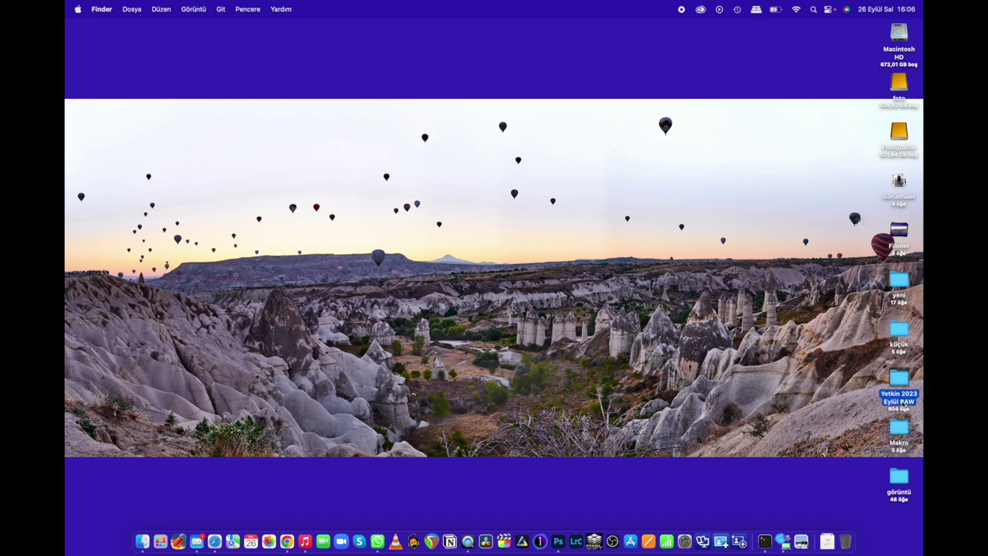
right_click(905, 378)
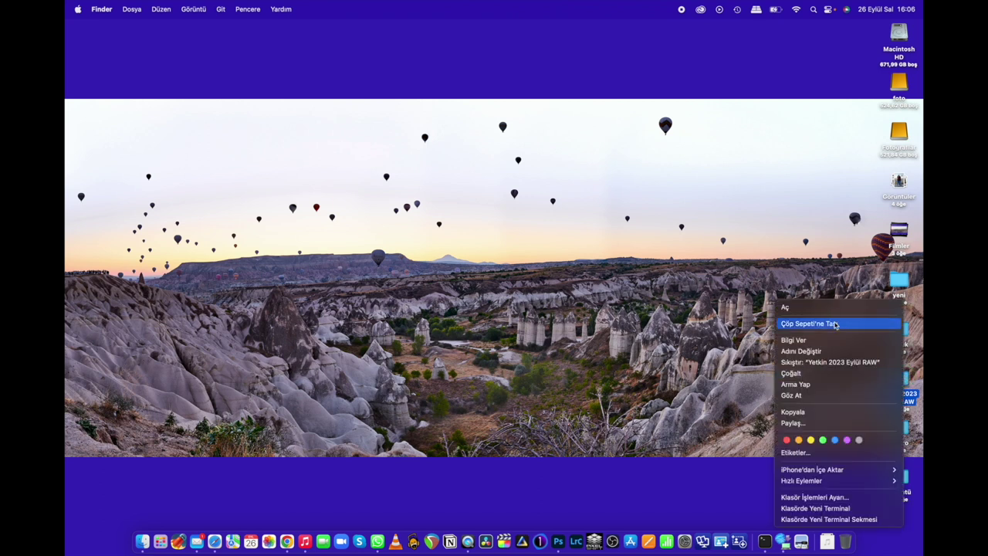
left_click(835, 325)
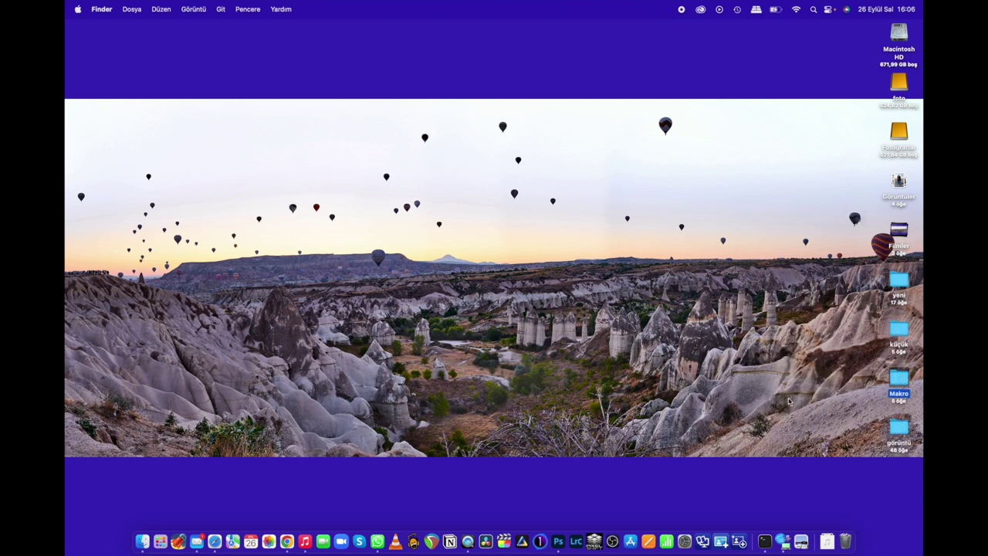
- Empty the Trash permanently
right_click(845, 540)
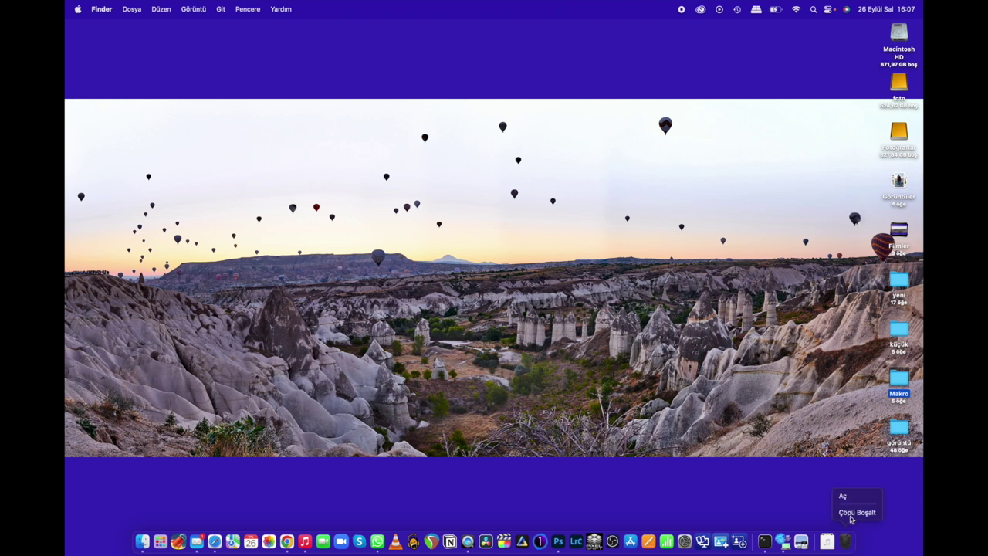
left_click(860, 514)
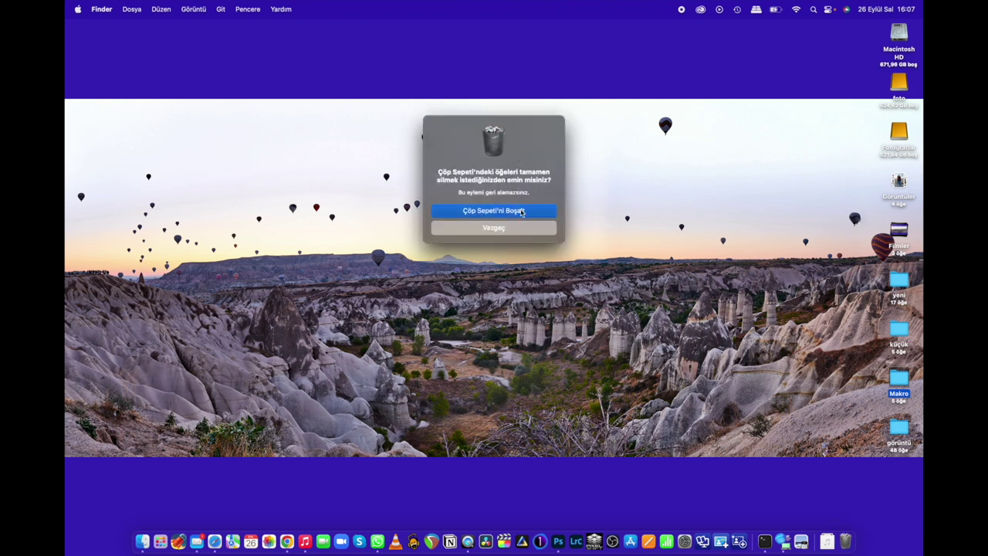
left_click(522, 218)
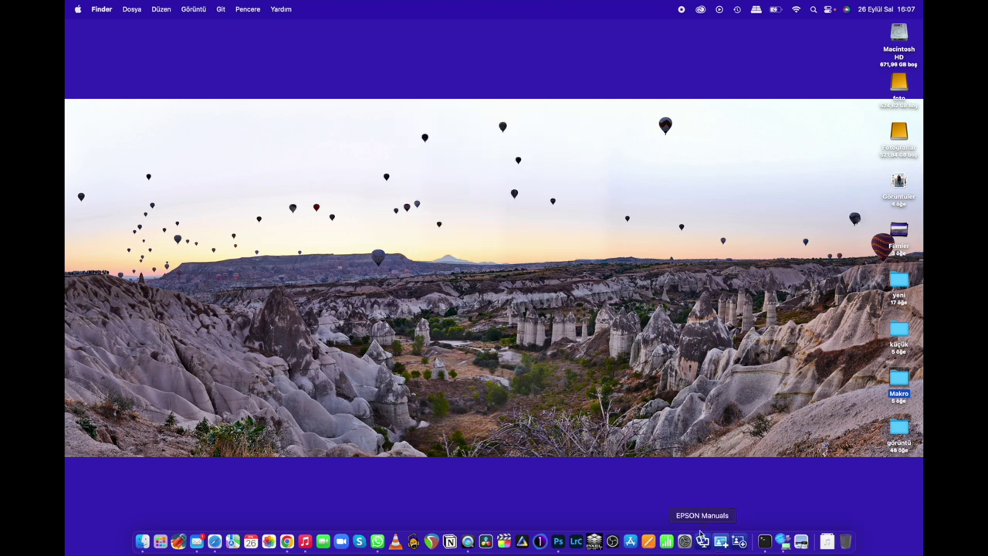
- Reopen Lightroom Classic on geçici.lrcat and view the couple portrait and still-life in Develop
left_click(575, 543)
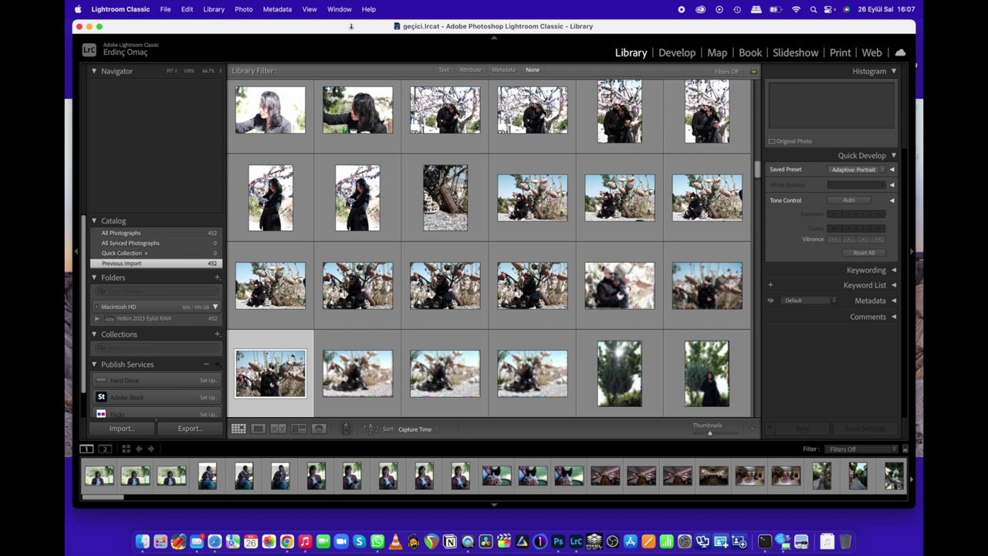
left_click(676, 52)
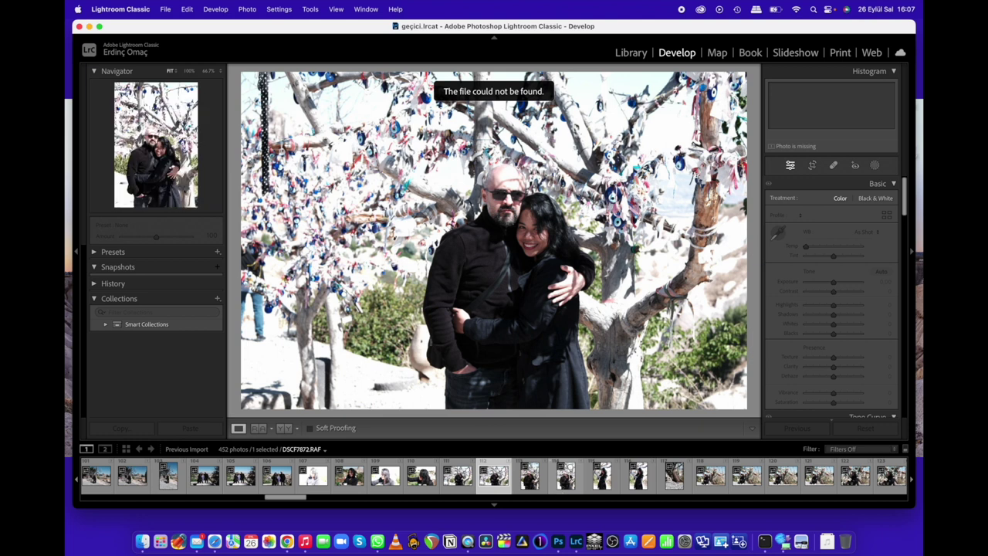
left_click(571, 475)
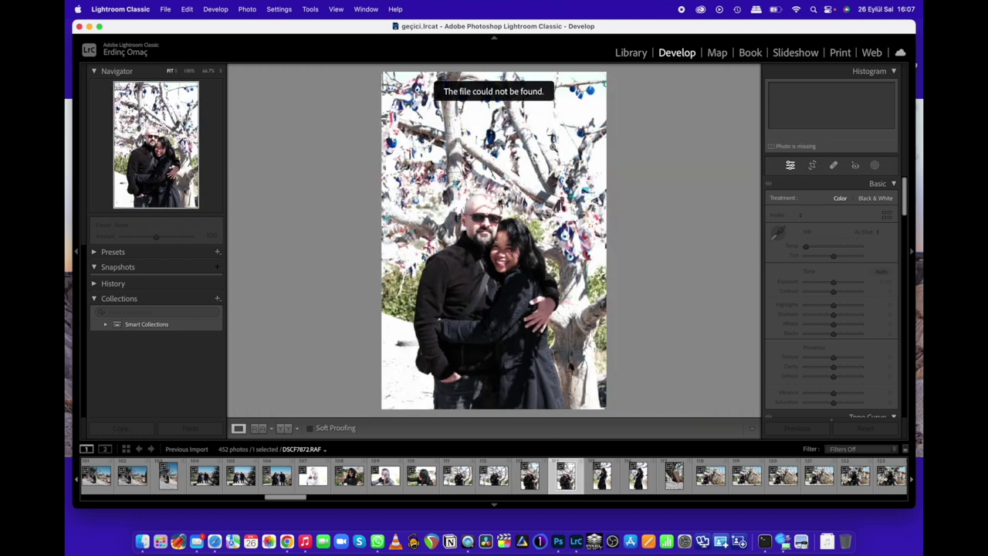
left_click(673, 476)
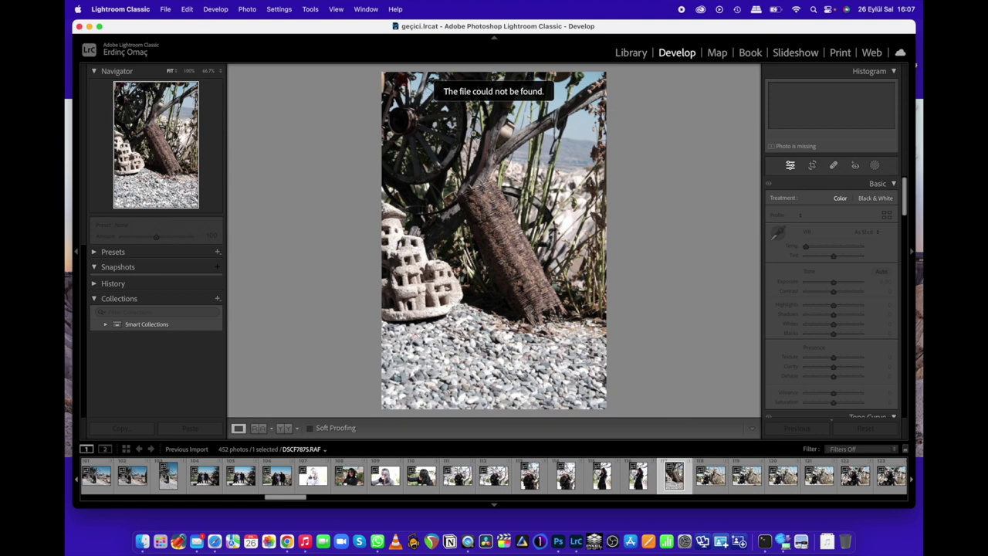
left_click(168, 11)
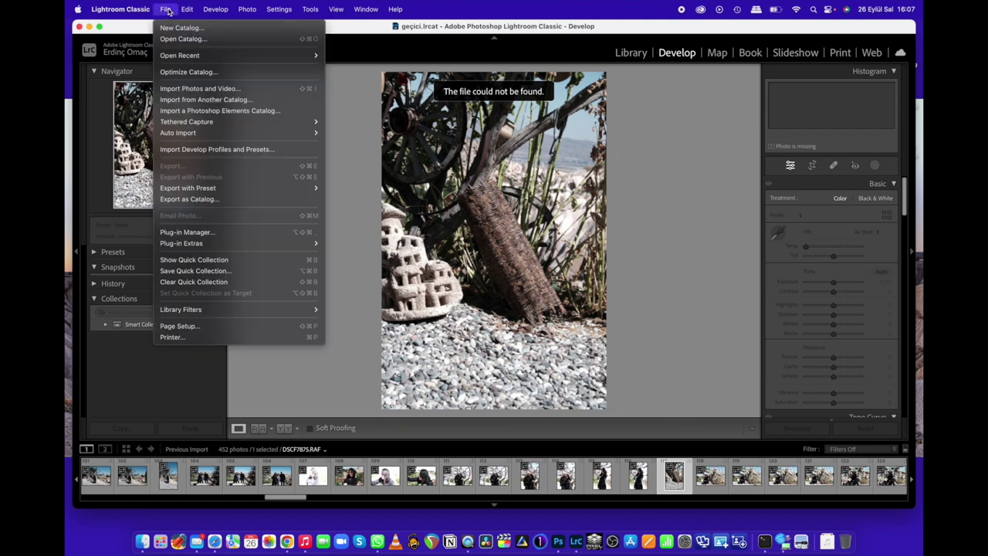
- Import Yetkin 2023 Eylül RAW from the foto drive, adding the 452 photos in place
left_click(196, 91)
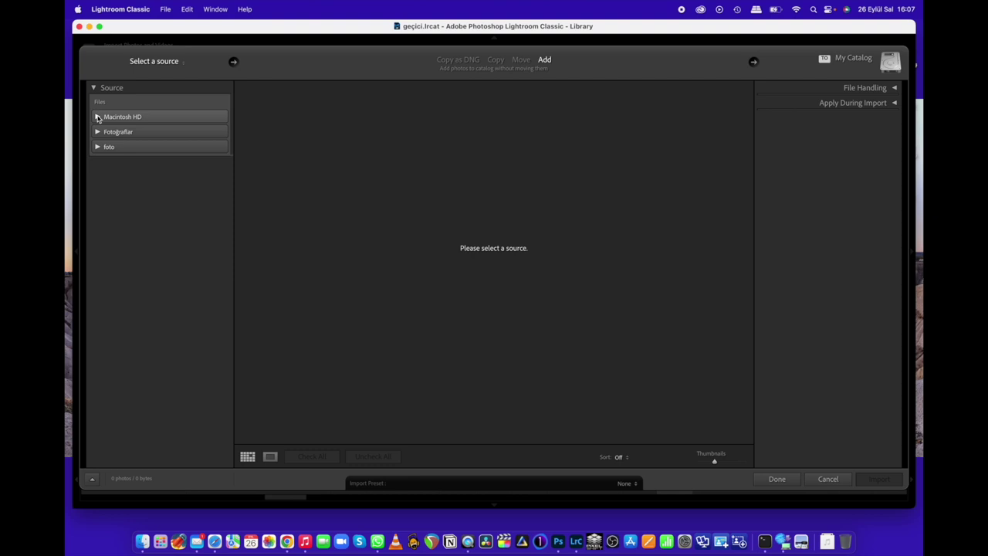
left_click(99, 147)
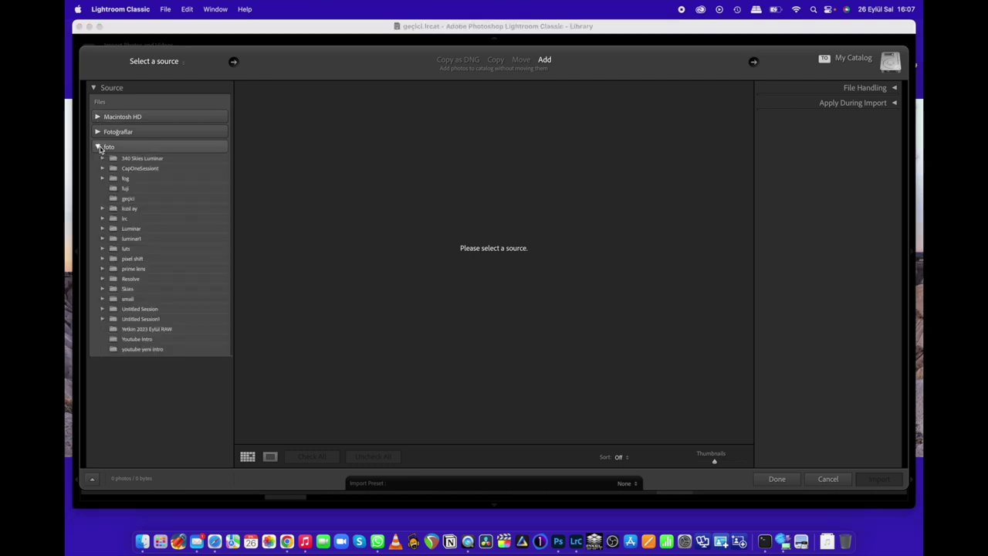
left_click(136, 329)
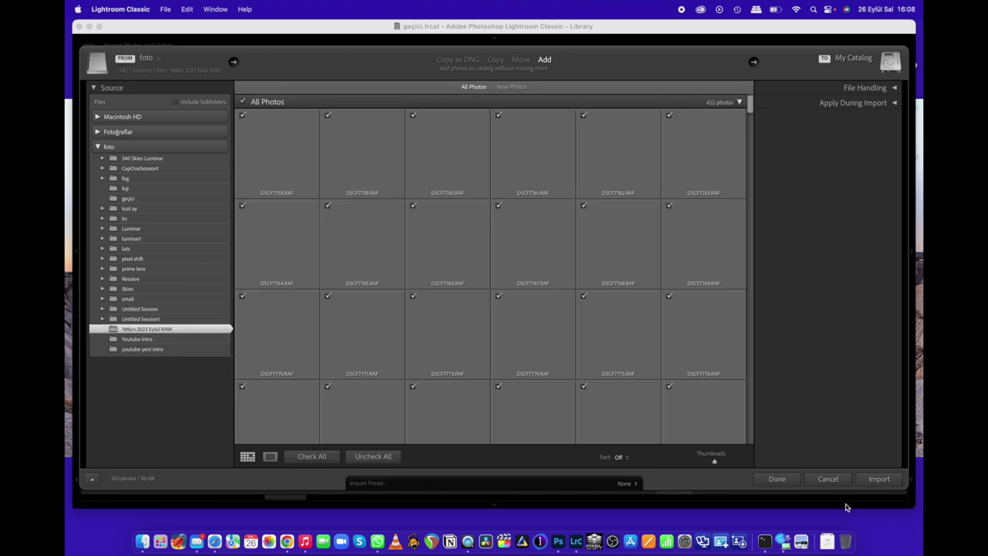
left_click(880, 479)
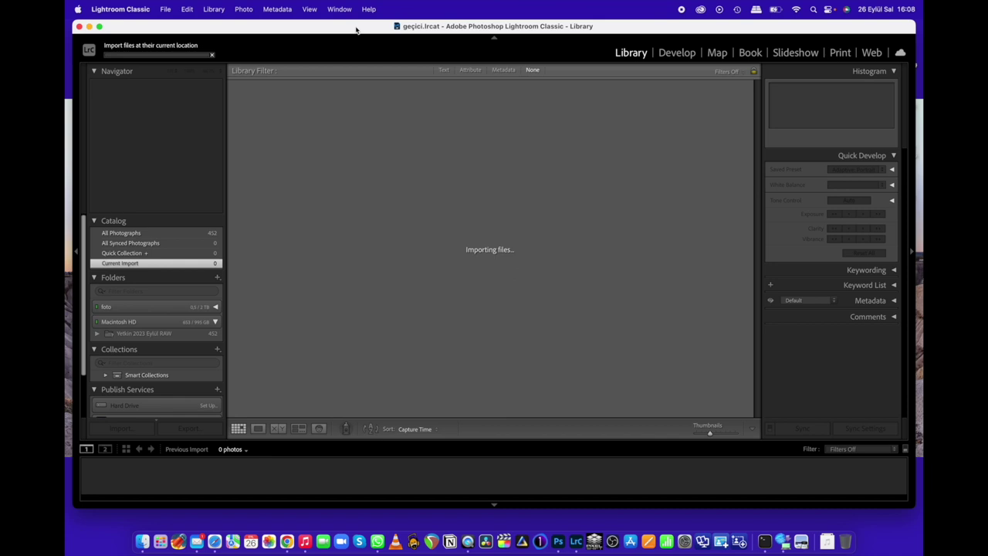
- Quit Lightroom Classic, dismissing the no-photos-found notice
left_click(80, 28)
left_click(537, 215)
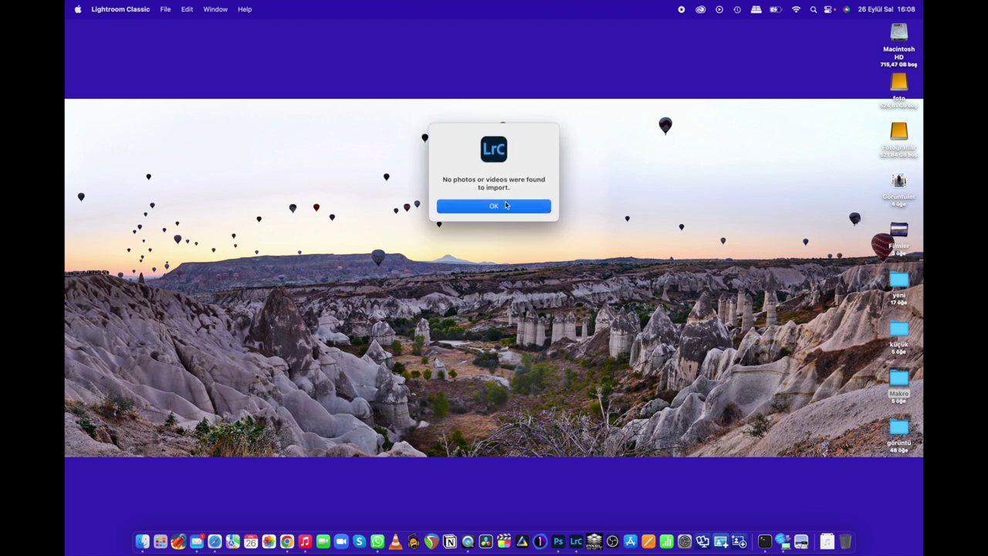
left_click(506, 206)
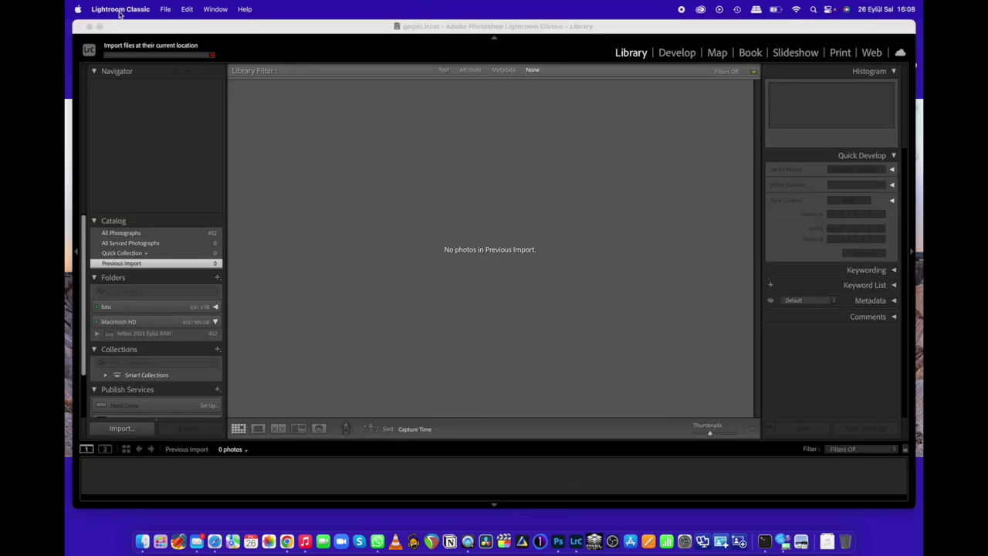
left_click(79, 27)
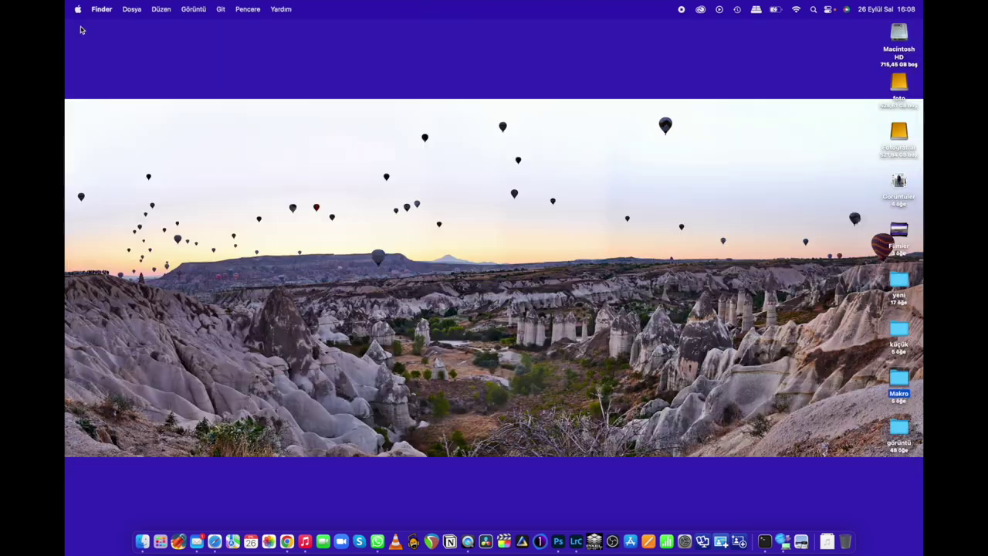
- Launch Luminar Neo, view the catalog's second photo in the editor, and return to the grid
left_click(521, 543)
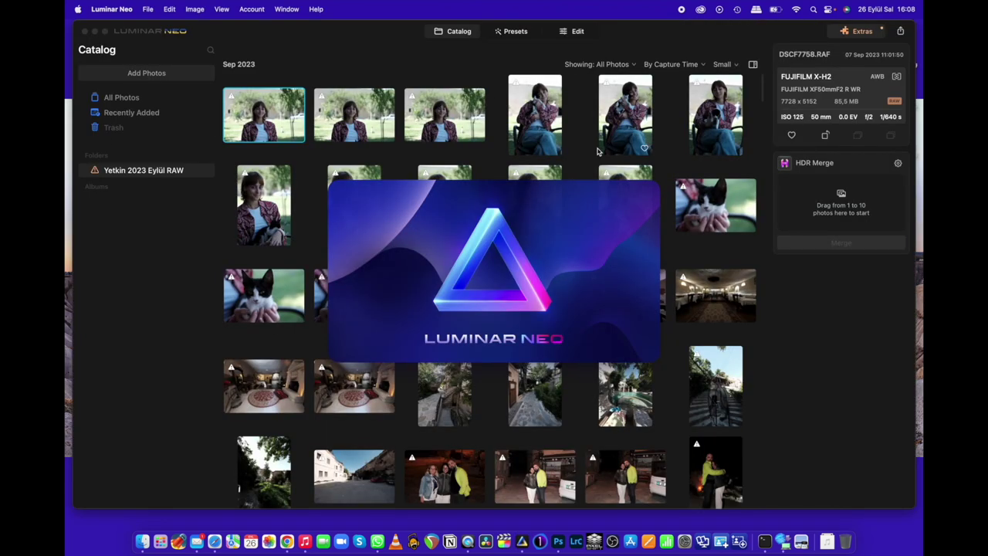
left_click(368, 116)
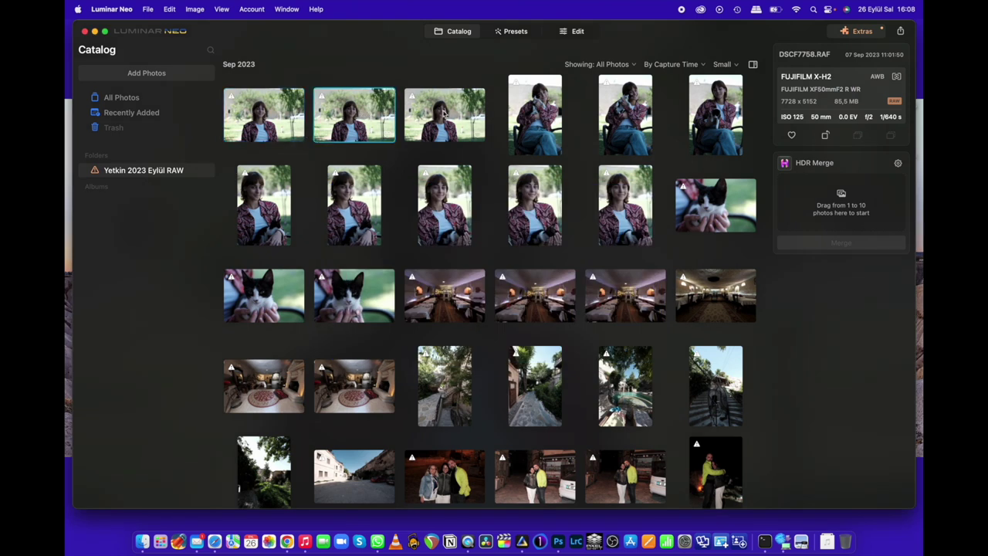
left_click(563, 34)
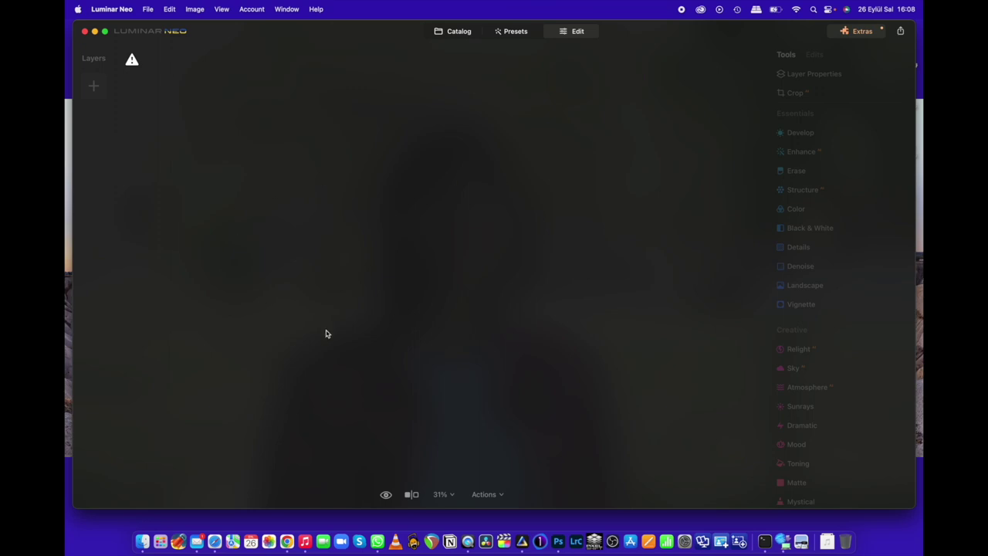
left_click(455, 31)
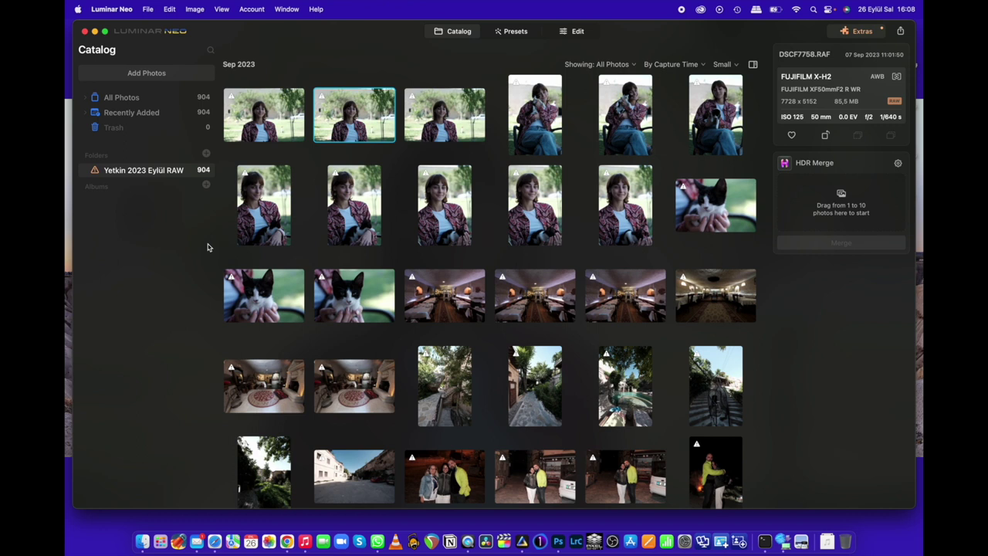
- Remove the Yetkin 2023 Eylül RAW folder from the Luminar Neo catalog and quit the app
right_click(108, 171)
left_click(124, 192)
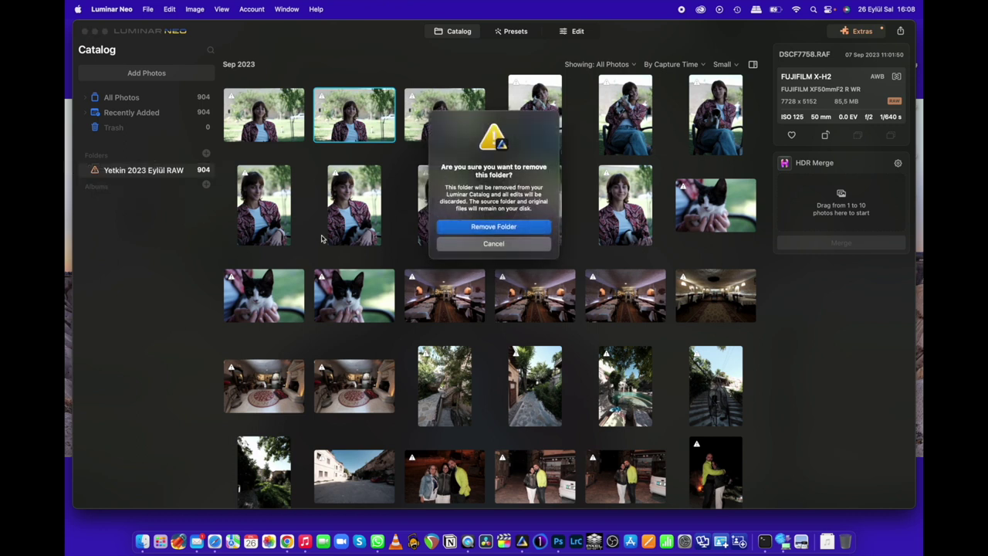
left_click(512, 226)
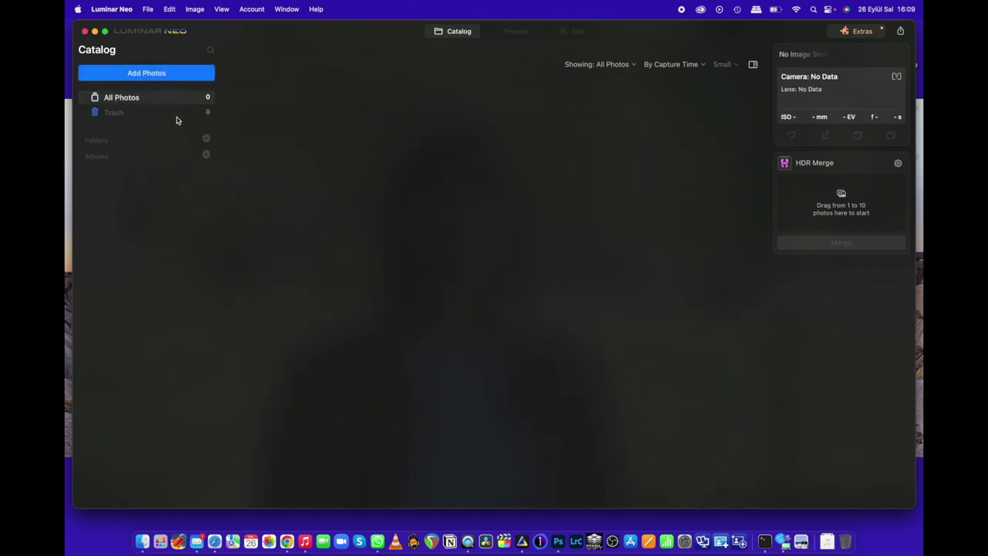
left_click(84, 31)
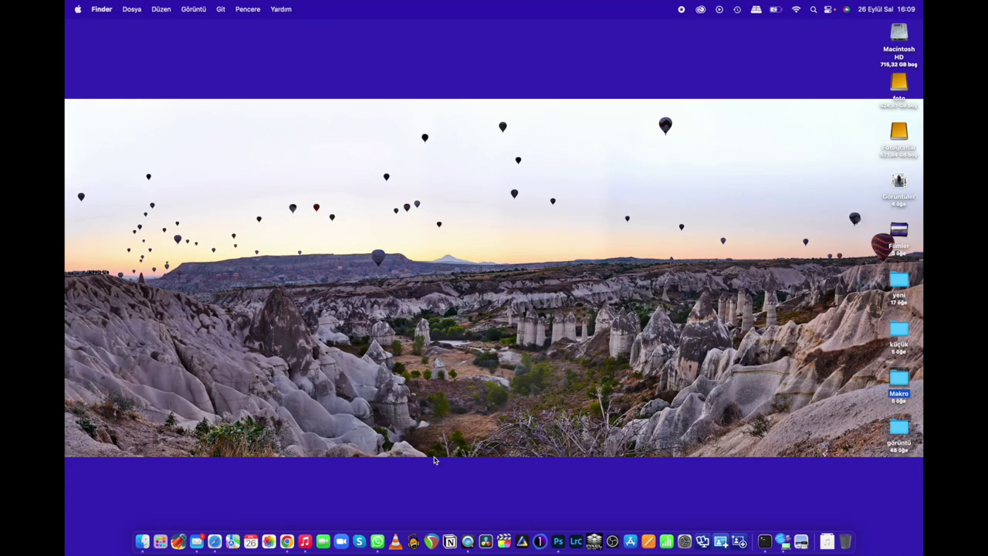
- Launch Capture One and open the recent geçici catalog in the Library tab
left_click(541, 542)
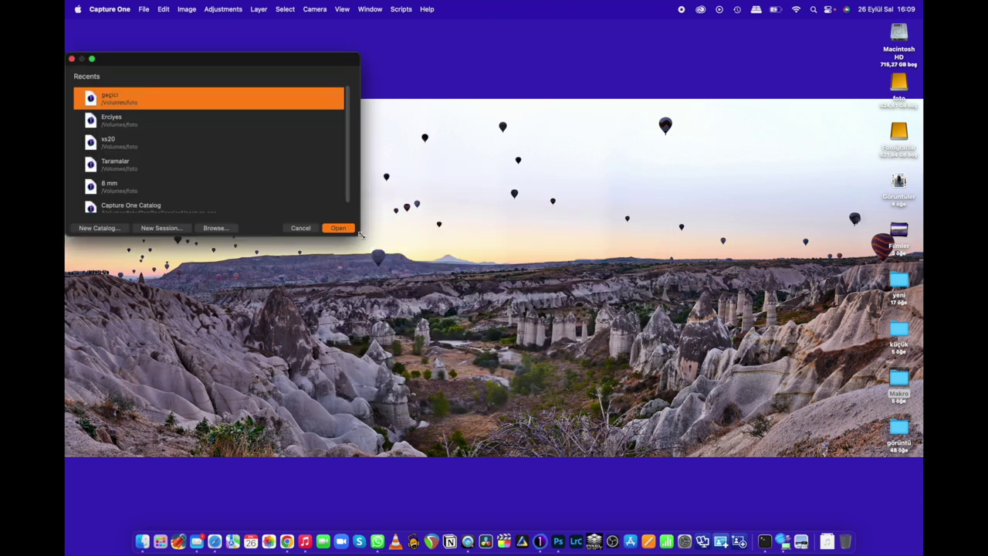
left_click(343, 230)
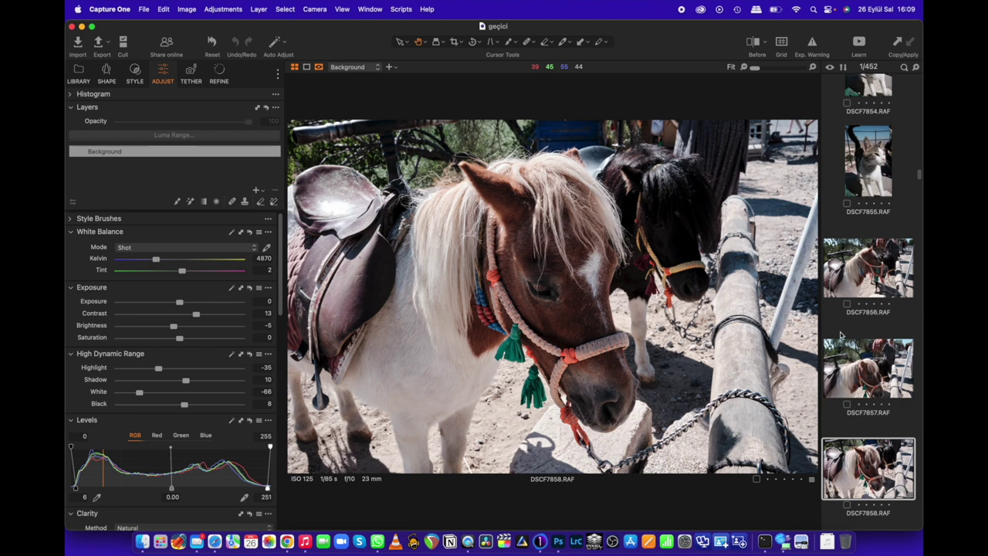
left_click(76, 70)
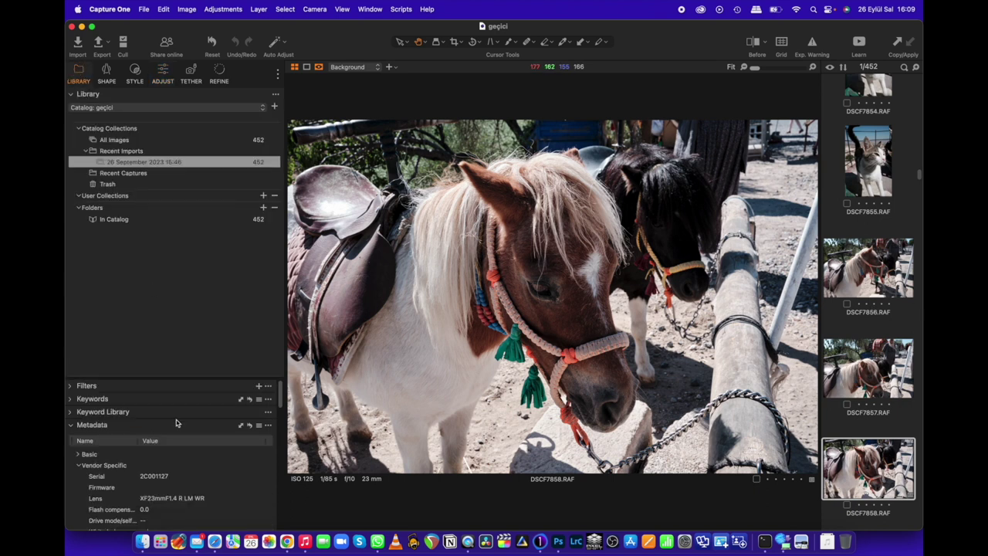
- Collapse Metadata, expand Filters to review the 452 images' ratings, then close the catalog
left_click(71, 425)
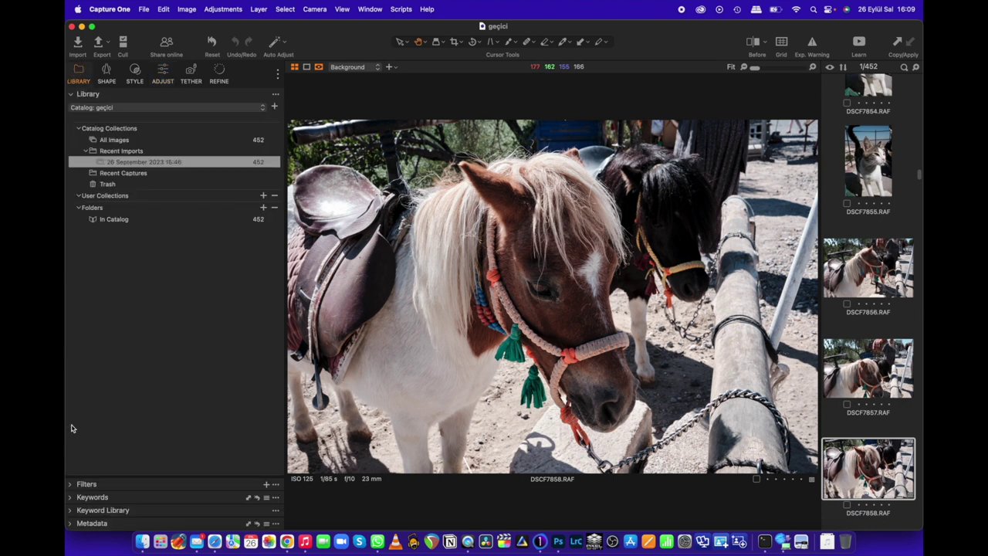
left_click(71, 485)
scroll(281, 454, "down", 3)
scroll(282, 454, "down", 2)
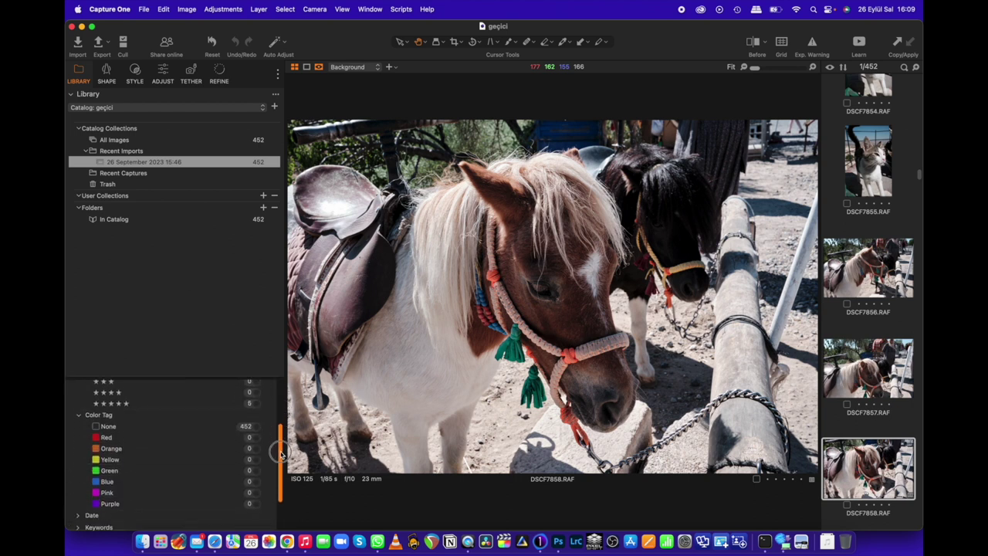
scroll(281, 452, "down", 2)
scroll(281, 452, "down", 3)
scroll(286, 438, "up", 5)
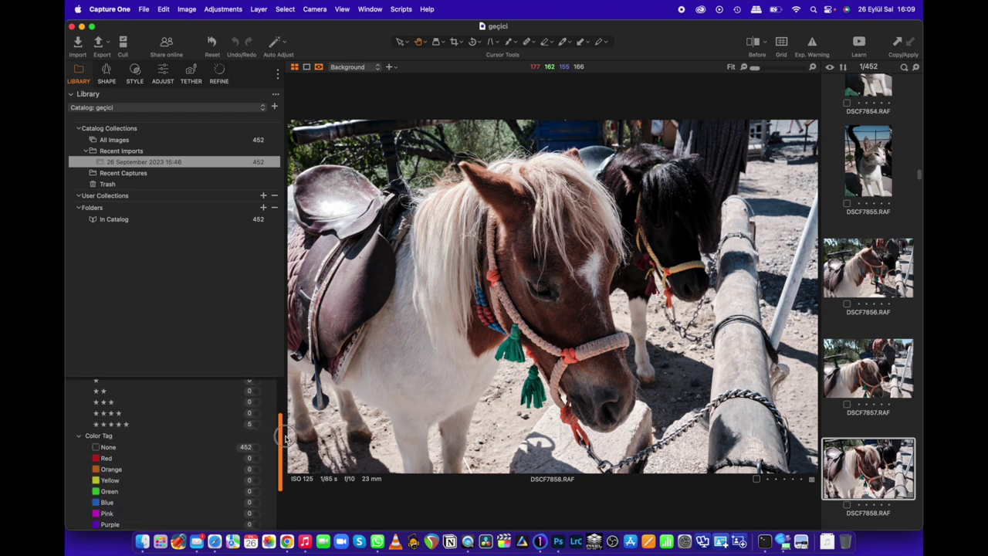
scroll(285, 438, "up", 2)
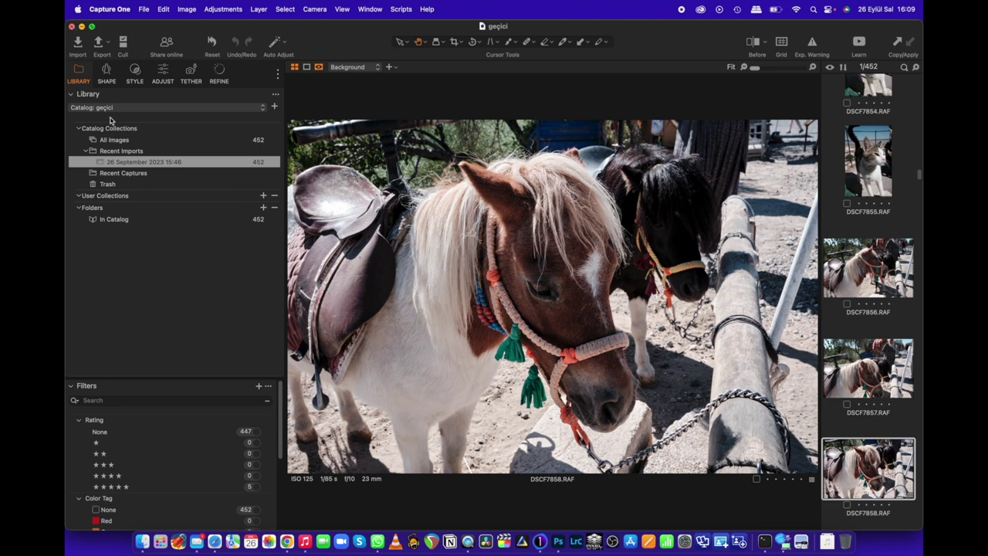
key("super+w")
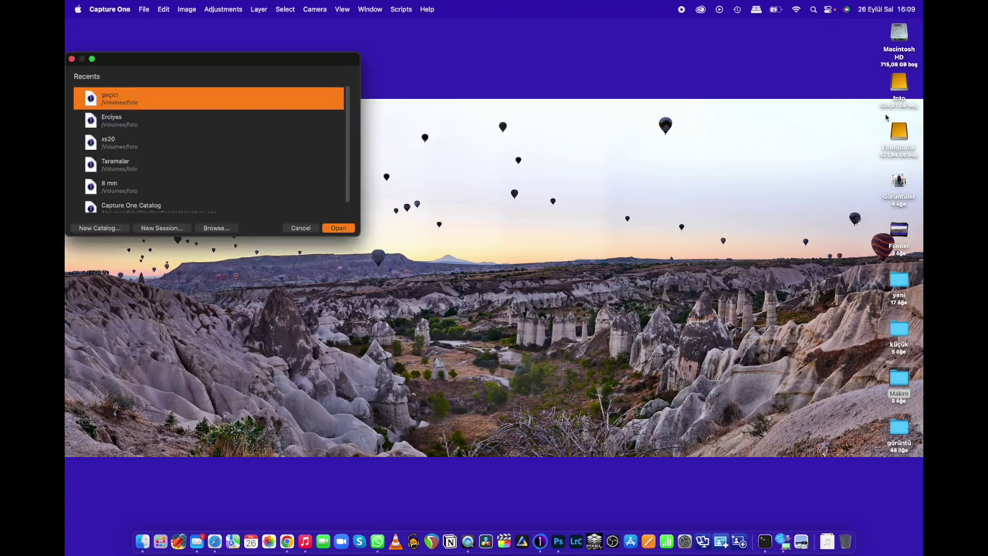
- Dismiss the Capture One catalog chooser and open the foto drive in Finder
left_click(301, 229)
left_click(899, 84)
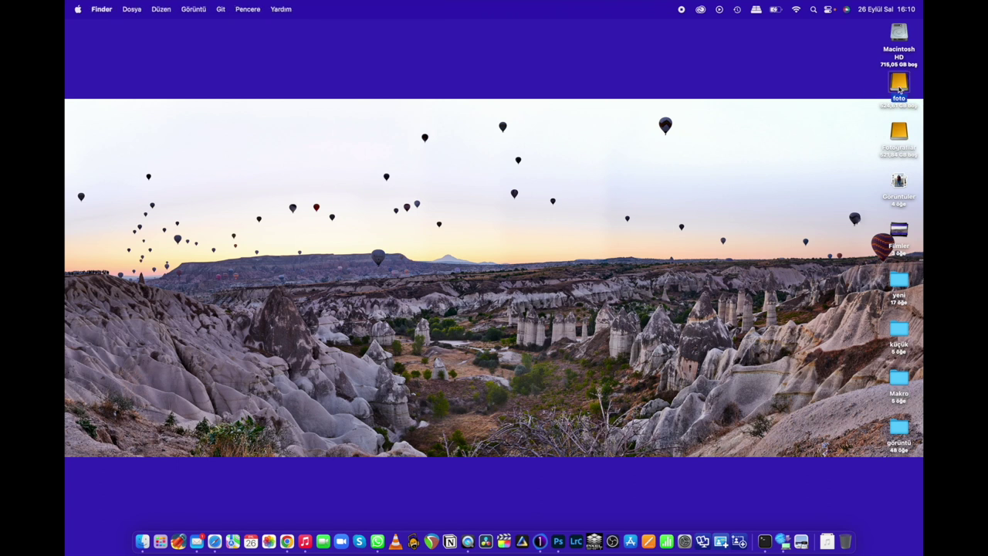
double_click(898, 86)
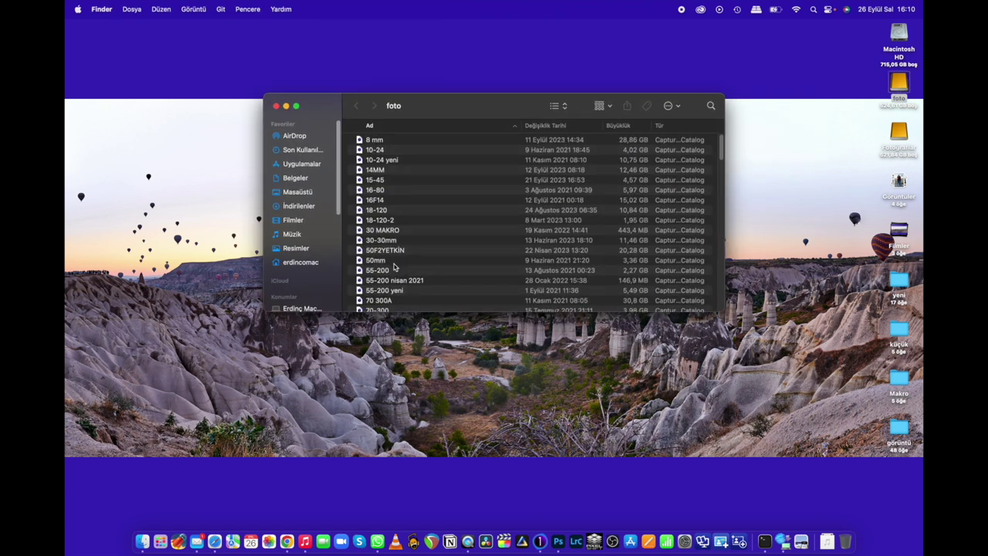
scroll(394, 267, "down", 2)
scroll(393, 266, "down", 1)
scroll(393, 266, "down", 1)
scroll(393, 266, "down", 1)
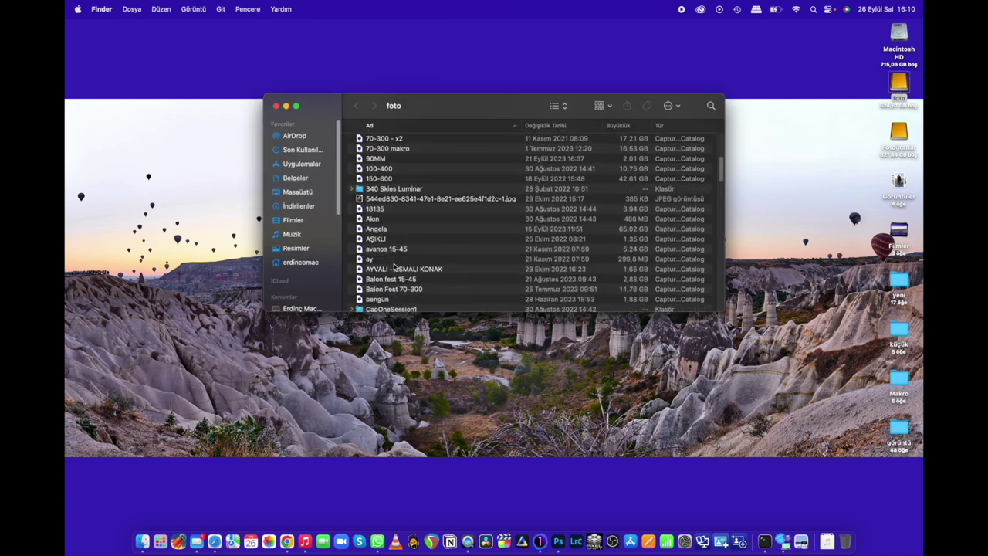
scroll(394, 267, "down", 3)
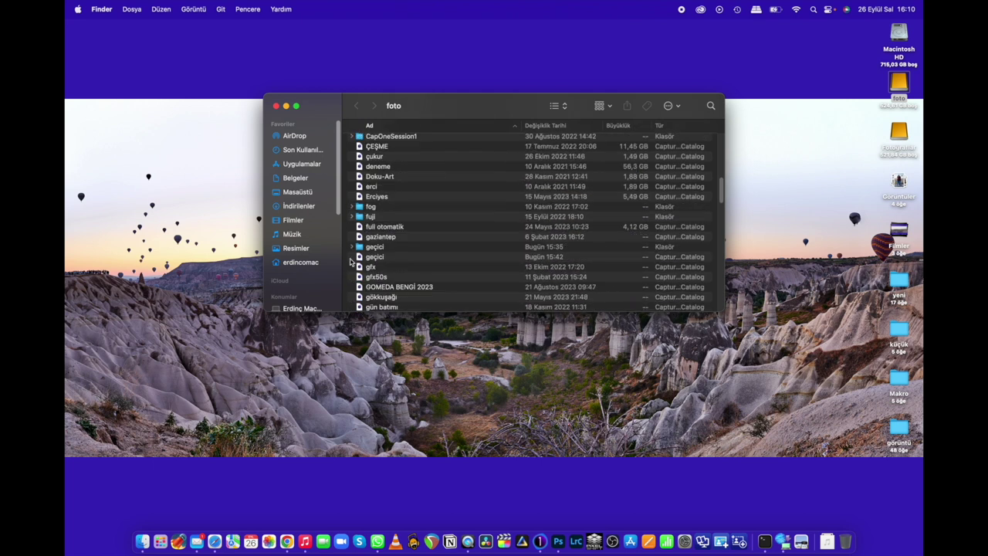
- Show the geçici package contents and expand Originals/2023/09/26/1 to list the RAW files
right_click(359, 257)
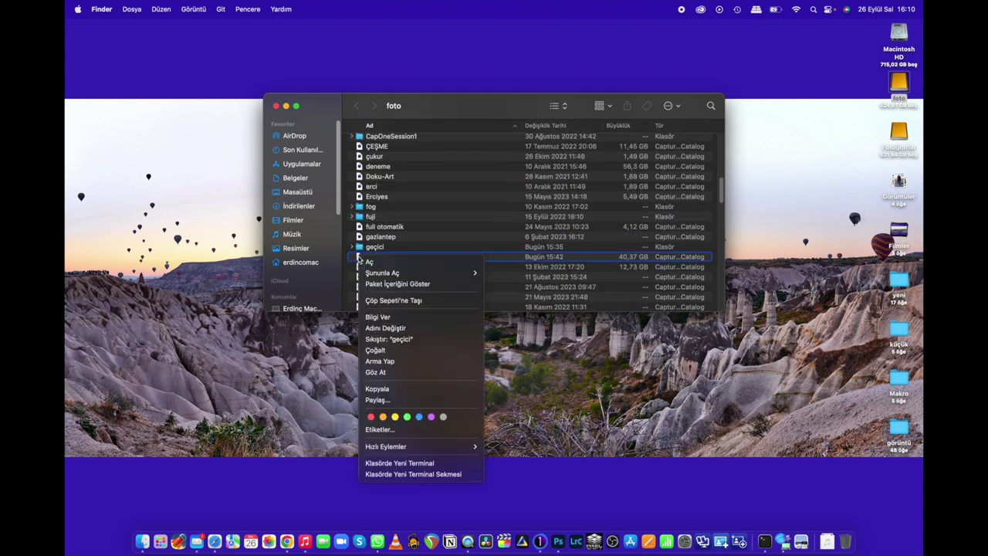
left_click(404, 284)
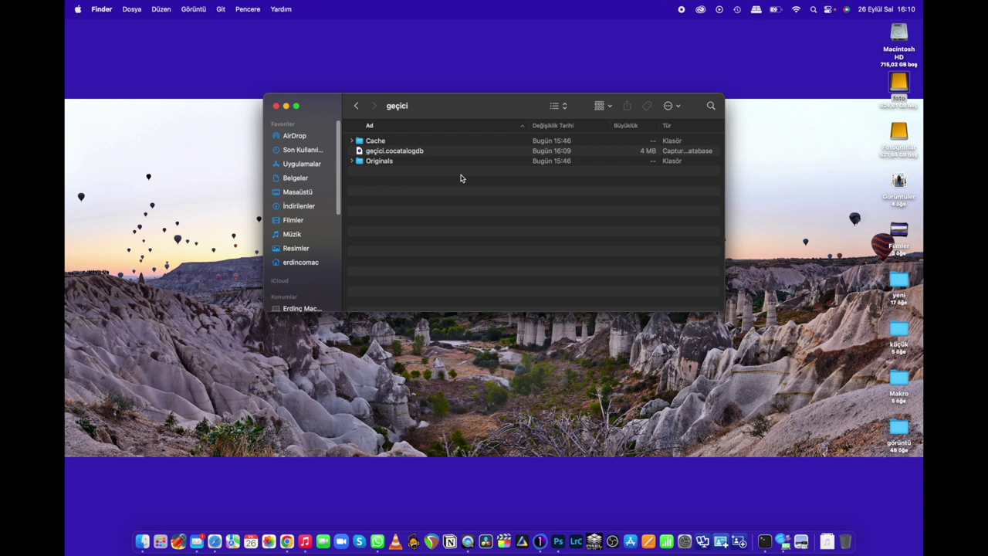
left_click(351, 161)
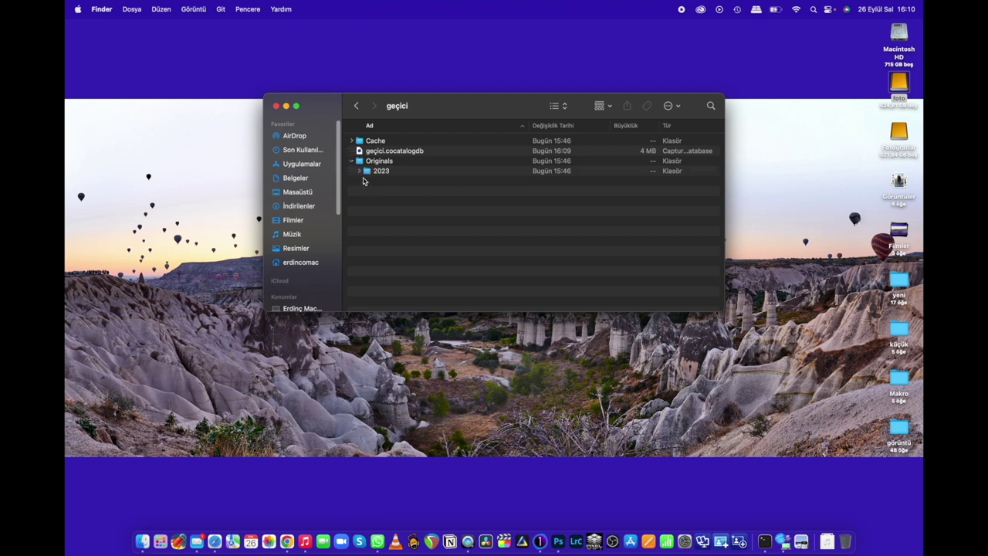
left_click(359, 171)
left_click(367, 180)
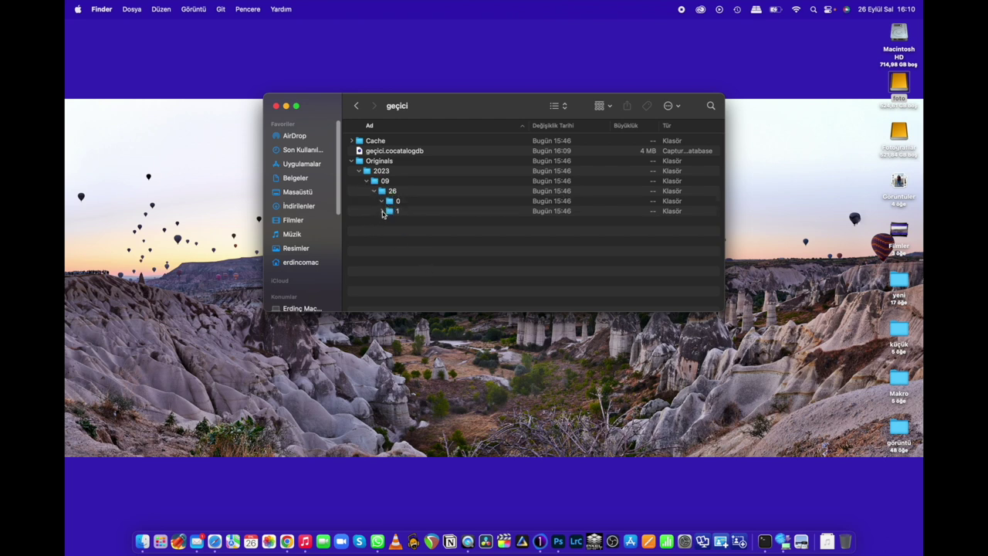
left_click(382, 211)
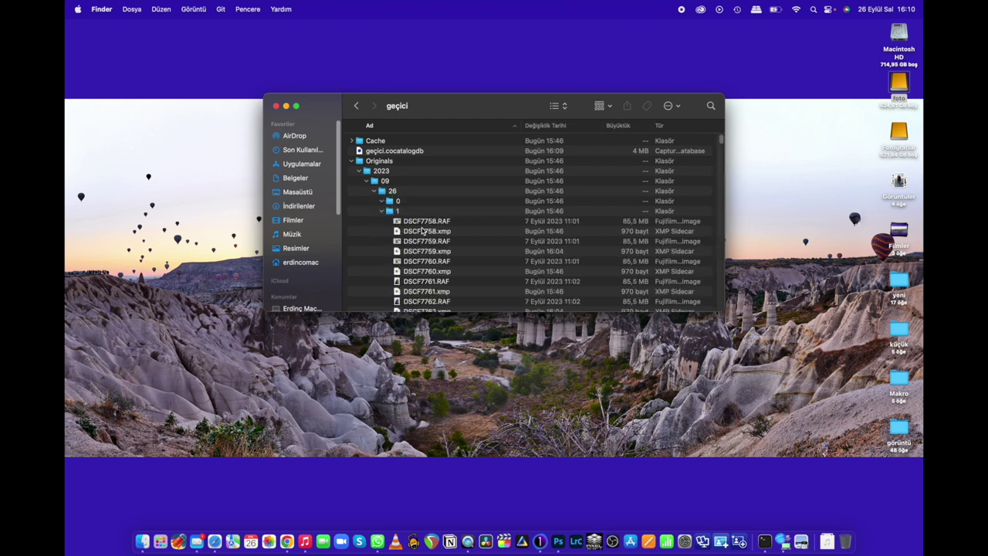
- Scroll through the copied RAF originals and XMP sidecars, then collapse the Originals folder
scroll(470, 260, "down", 10)
scroll(470, 260, "down", 10)
scroll(472, 263, "down", 5)
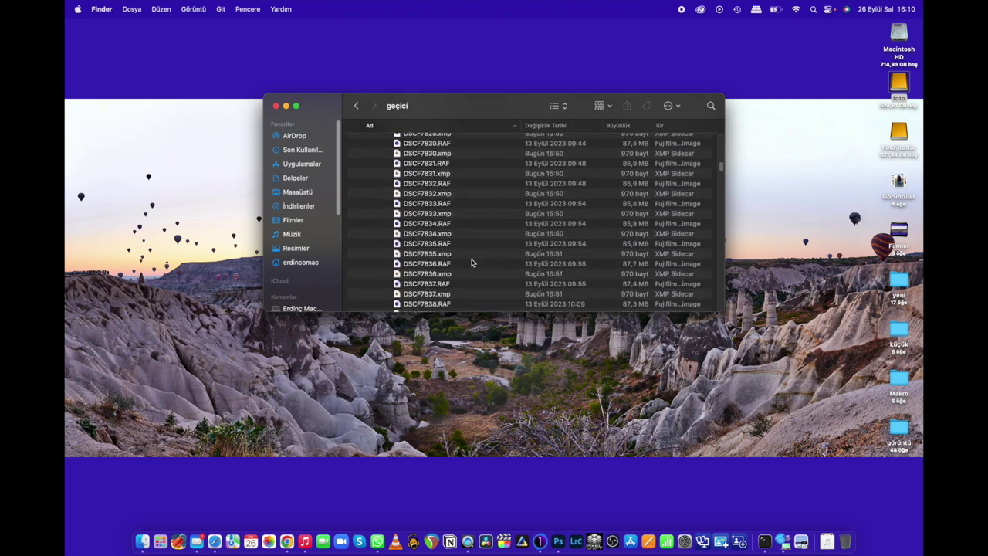
scroll(473, 264, "up", 10)
scroll(472, 262, "up", 10)
scroll(473, 260, "up", 5)
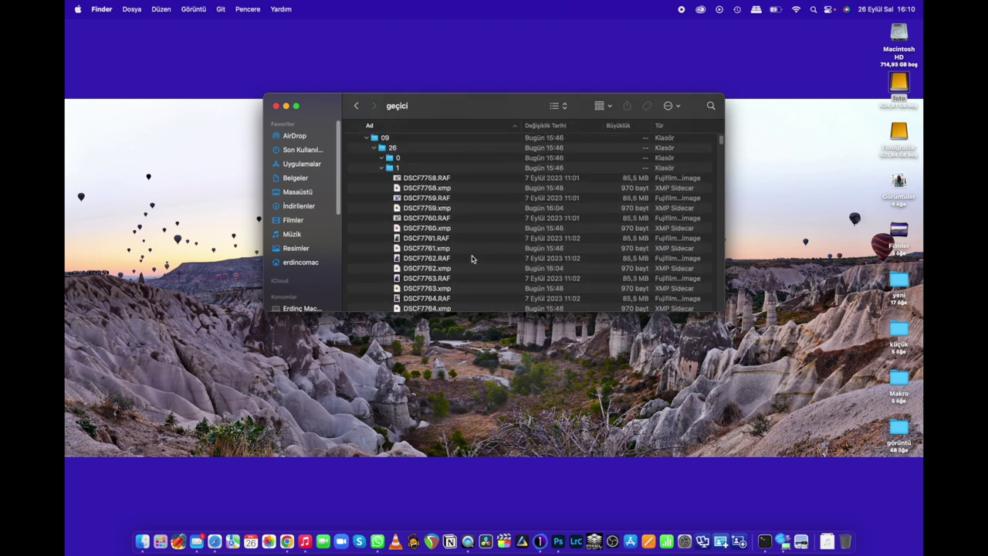
scroll(473, 260, "up", 3)
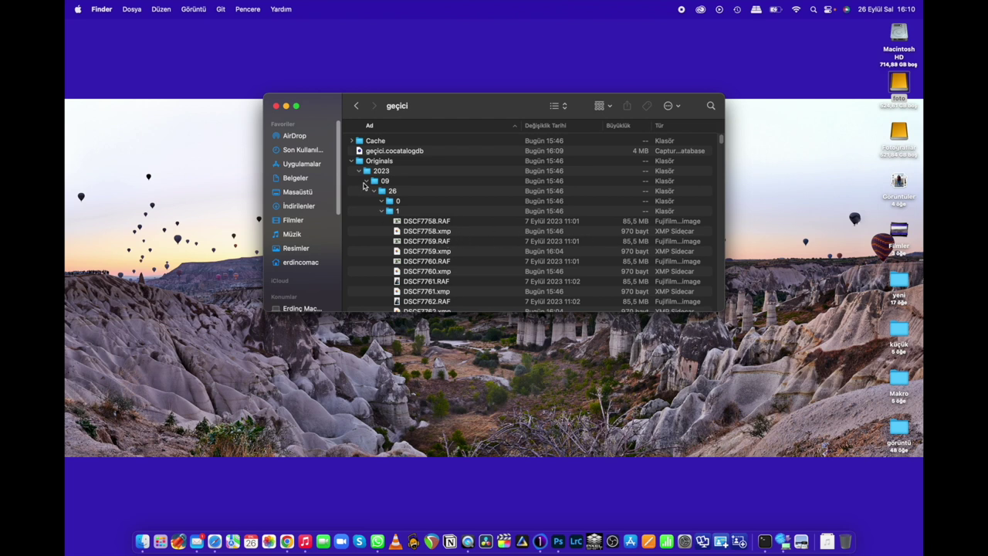
left_click(353, 161)
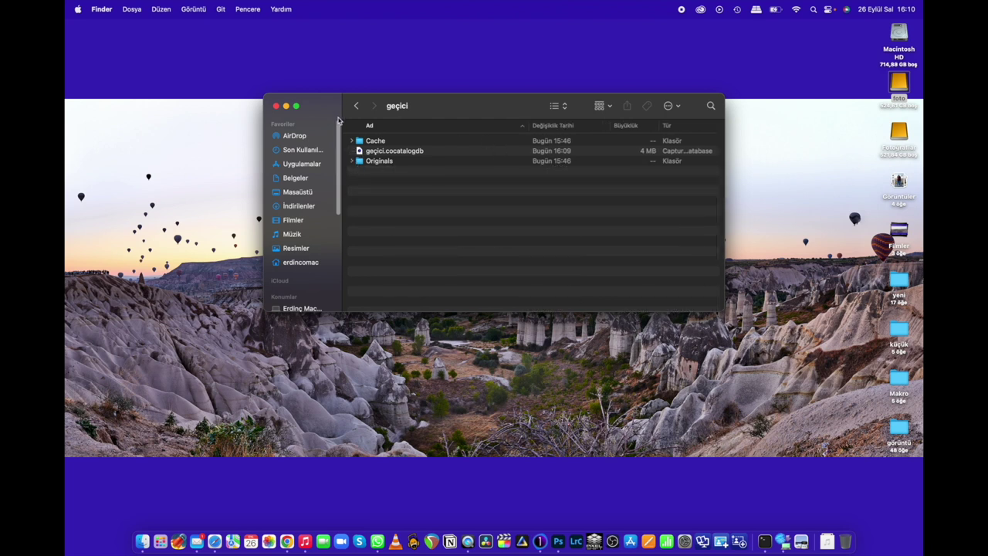
- Close the Finder window showing the geçici catalog package
left_click(276, 106)
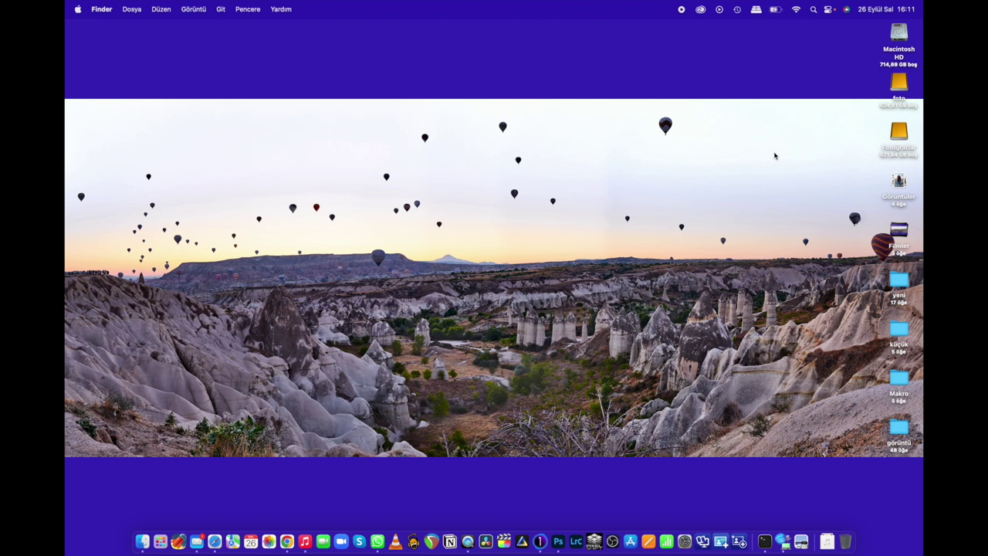
double_click(898, 80)
scroll(430, 224, "down", 10)
scroll(430, 225, "down", 10)
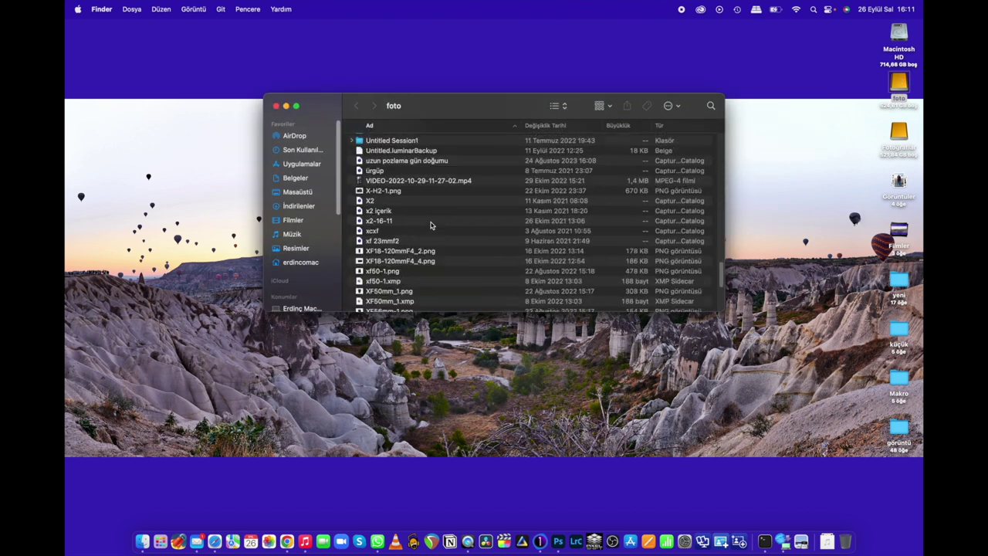
scroll(430, 223, "up", 5)
scroll(428, 219, "up", 10)
scroll(426, 210, "up", 10)
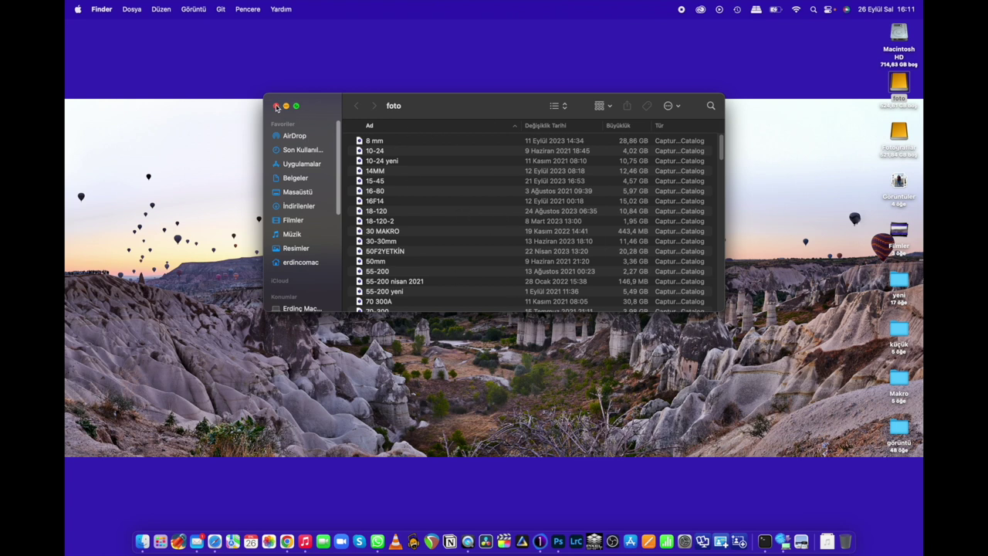
left_click(277, 107)
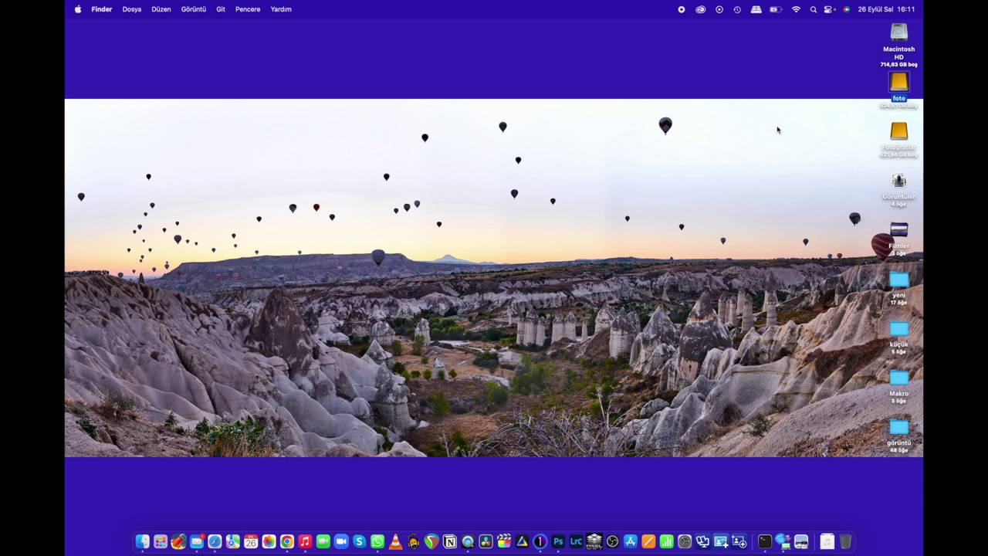